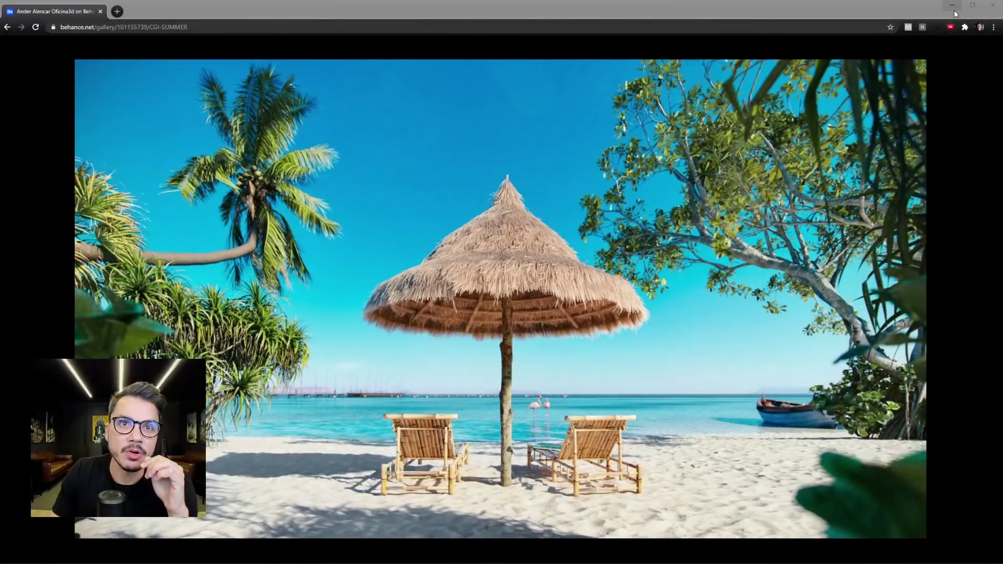
Orbit a perspective view to inspect the umbrella frame and ground plane, then return to the camera view.
left_click(953, 11)
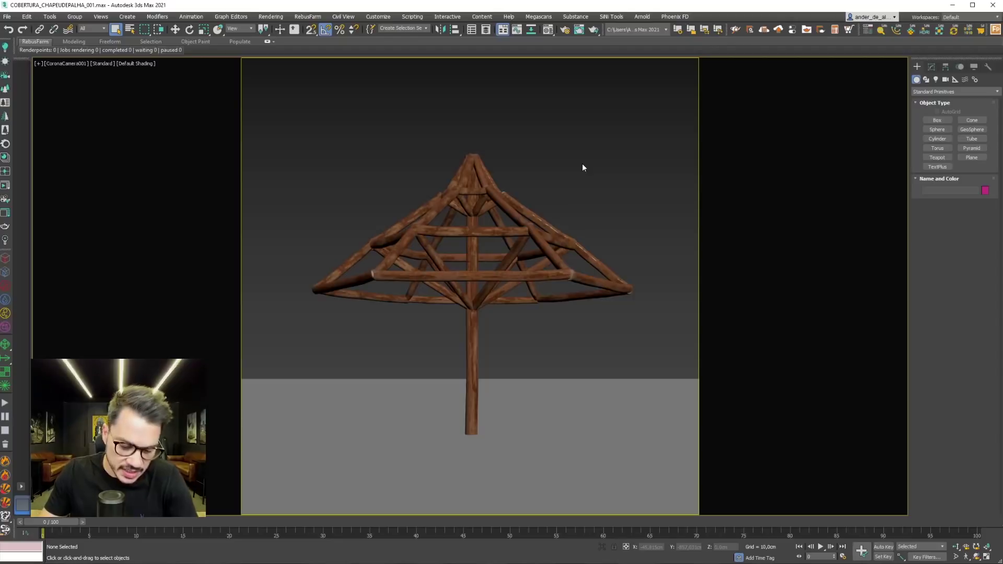
key("p")
middle_click_drag(573, 168, 417, 343, "alt")
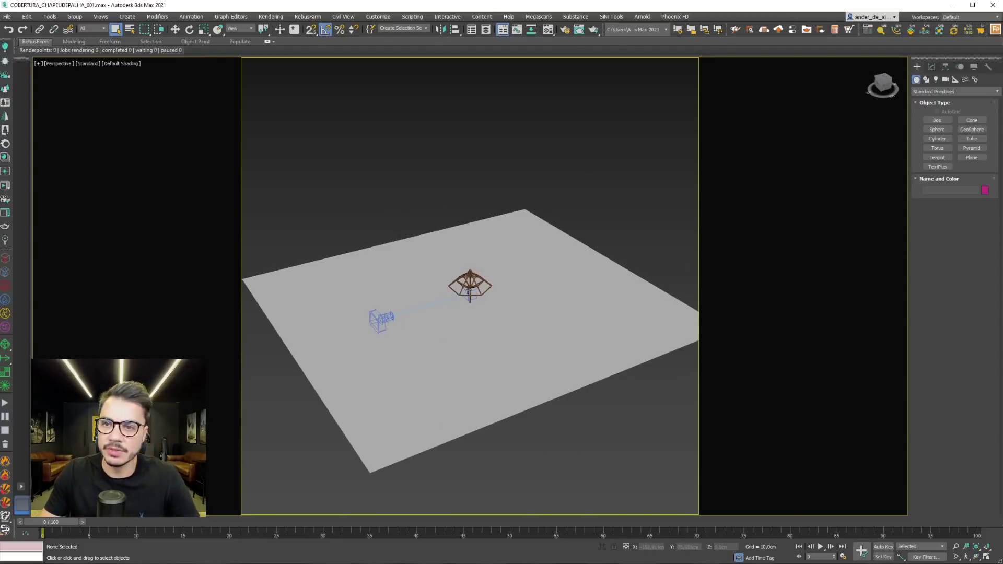
scroll(468, 291, "up", 5)
scroll(468, 291, "up", 2)
left_click(469, 291)
scroll(469, 291, "down", 2)
middle_click_drag(469, 291, 523, 252, "alt")
scroll(523, 253, "up", 3)
scroll(524, 253, "down", 3)
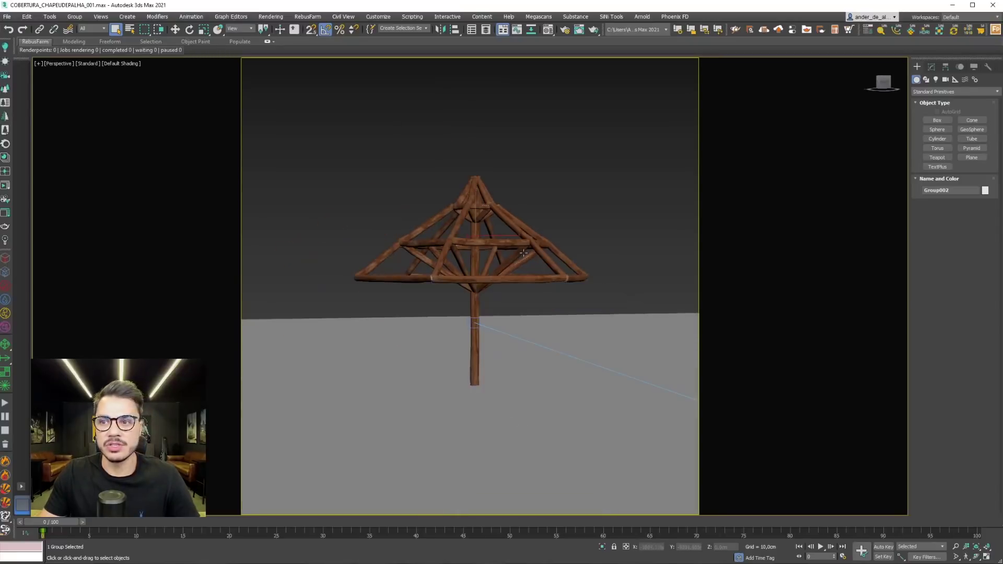
left_click(573, 201)
key("c")
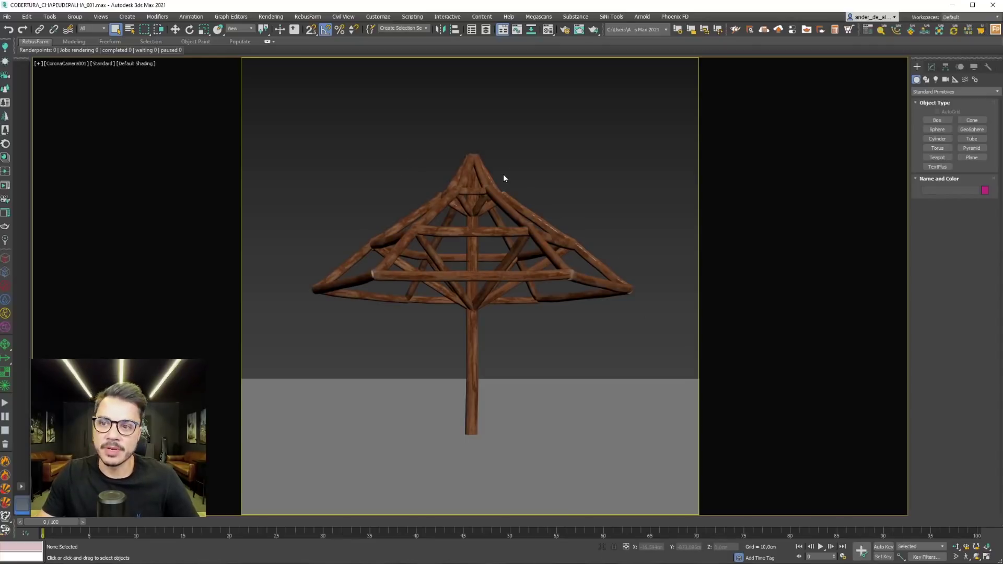
In Top view, freeze the ground plane and turn on Hide Frozen Objects.
key("t")
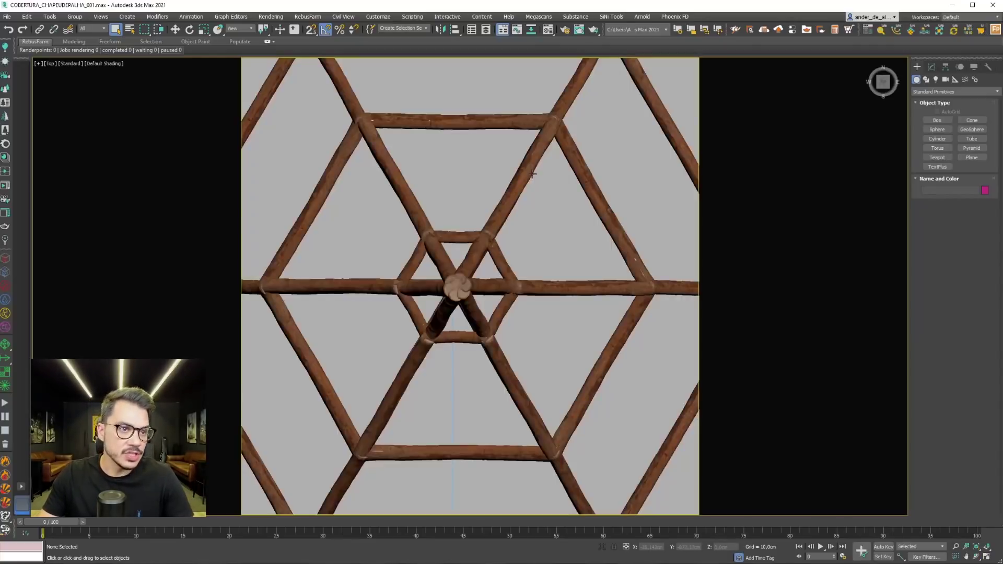
key("z")
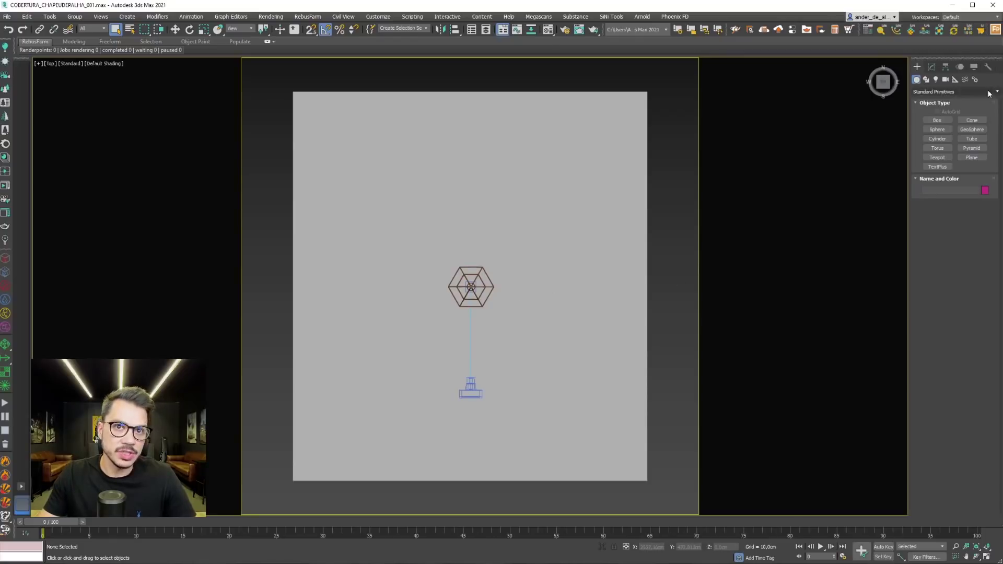
left_click(974, 67)
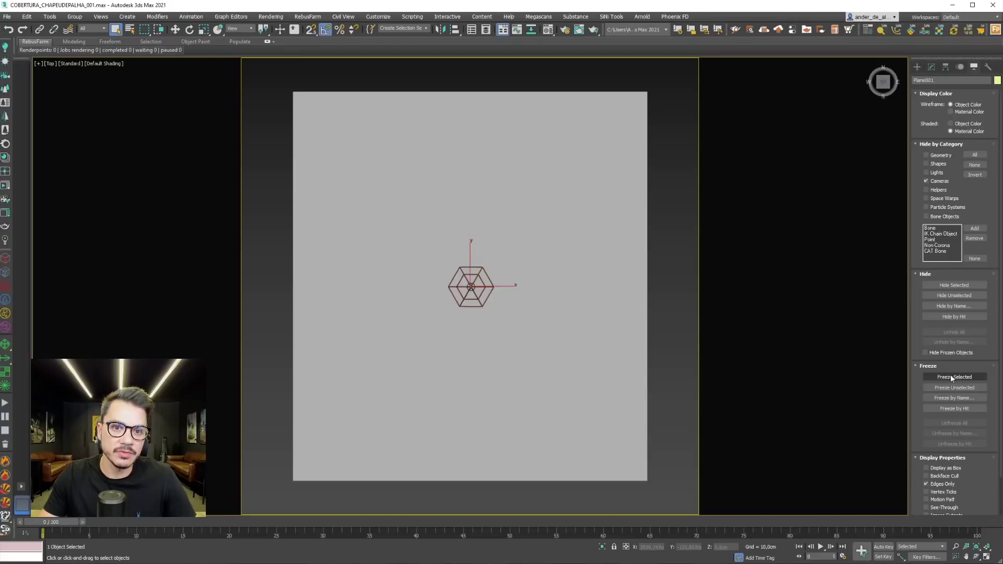
left_click(951, 377)
left_click(939, 352)
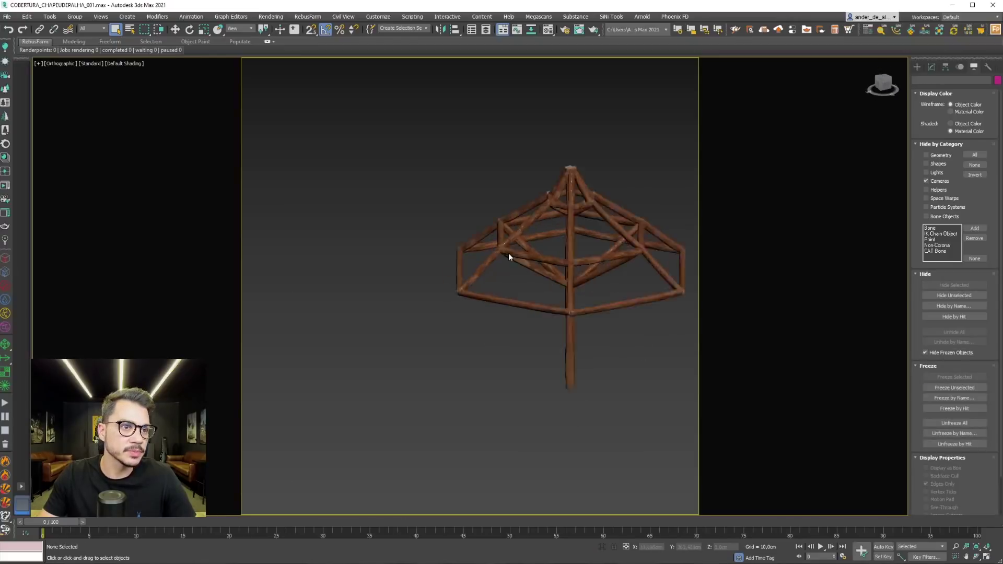
scroll(509, 257, "up", 2)
scroll(498, 278, "down", 3)
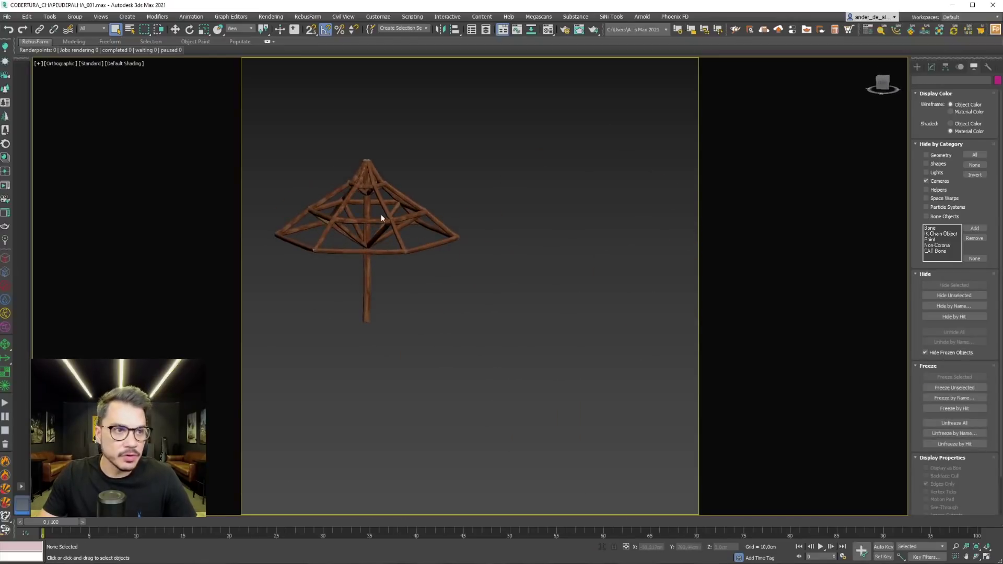
Frame the umbrella and look down on its hexagonal rib frame from Top view.
key("z")
scroll(473, 248, "down", 1)
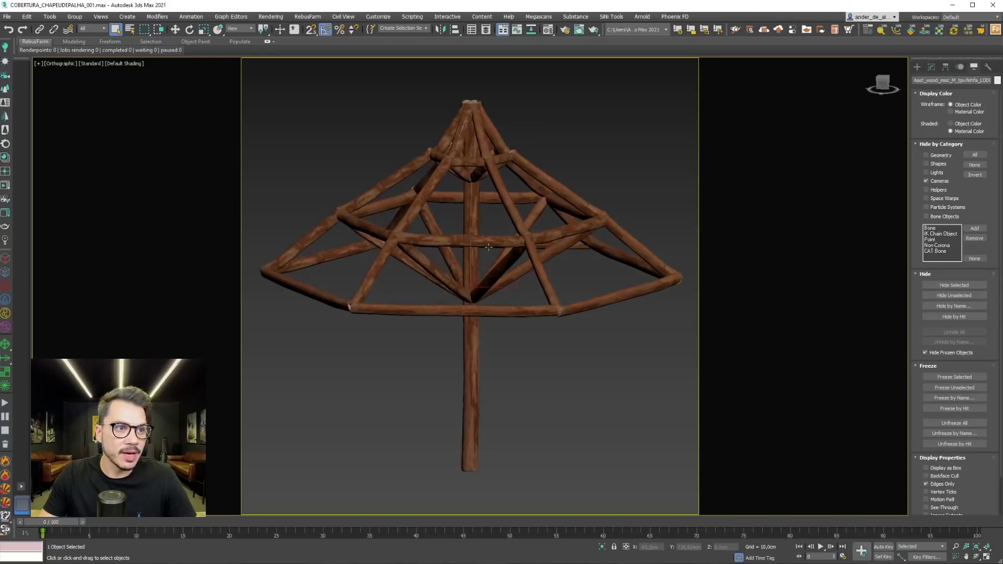
scroll(473, 248, "down", 2)
middle_click_drag(472, 249, 576, 398, "alt")
left_click(576, 398)
key("t")
left_click(917, 66)
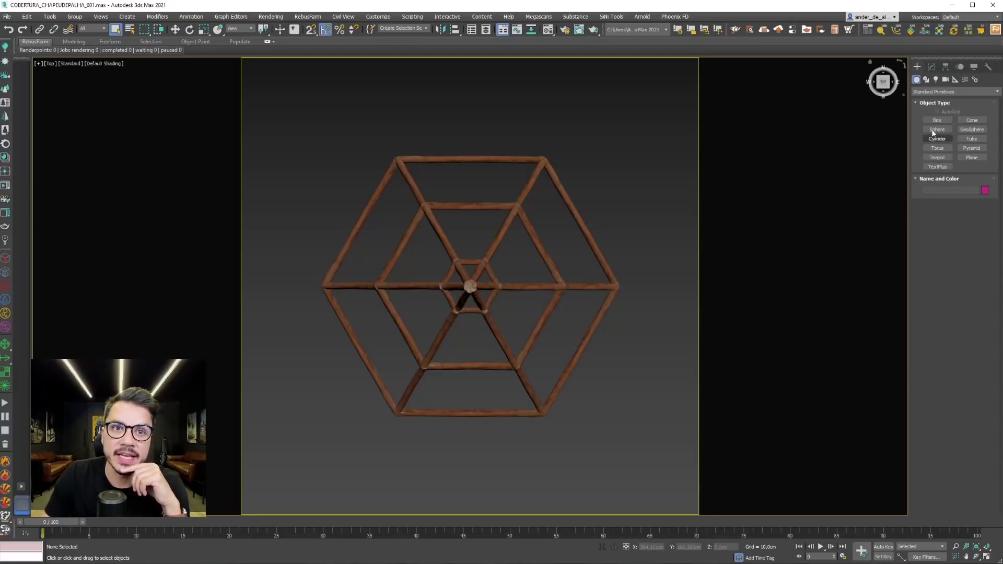
Draw a cone centred over the umbrella frame and raise it onto the frame in Front view.
left_click(966, 121)
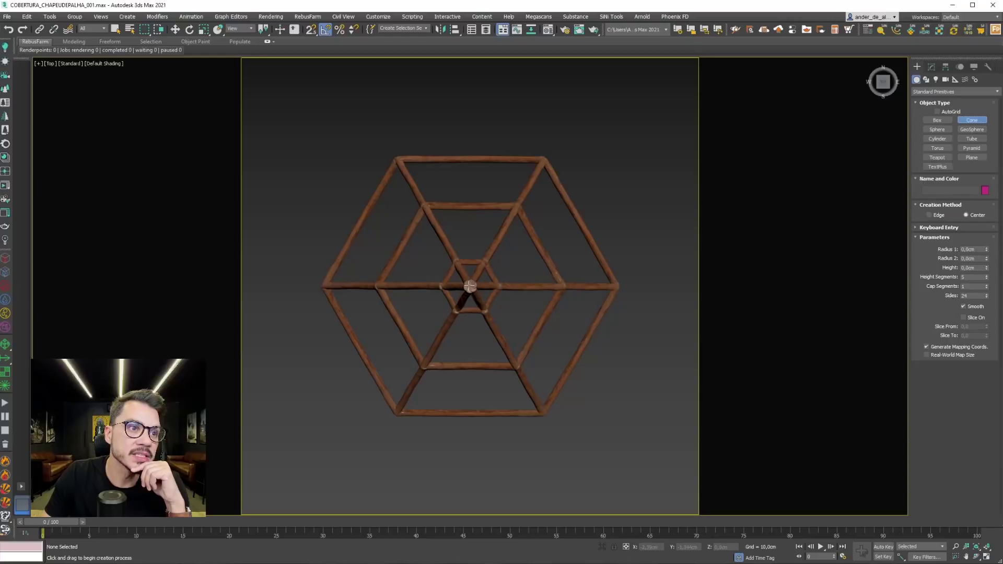
left_click_drag(534, 285, 618, 283)
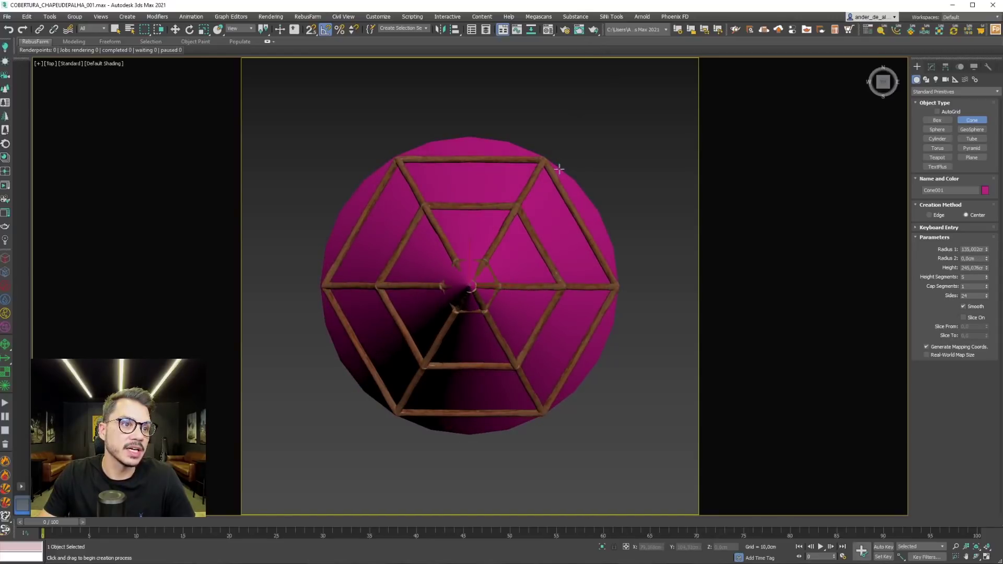
right_click(544, 180)
middle_click_drag(544, 180, 498, 218, "alt")
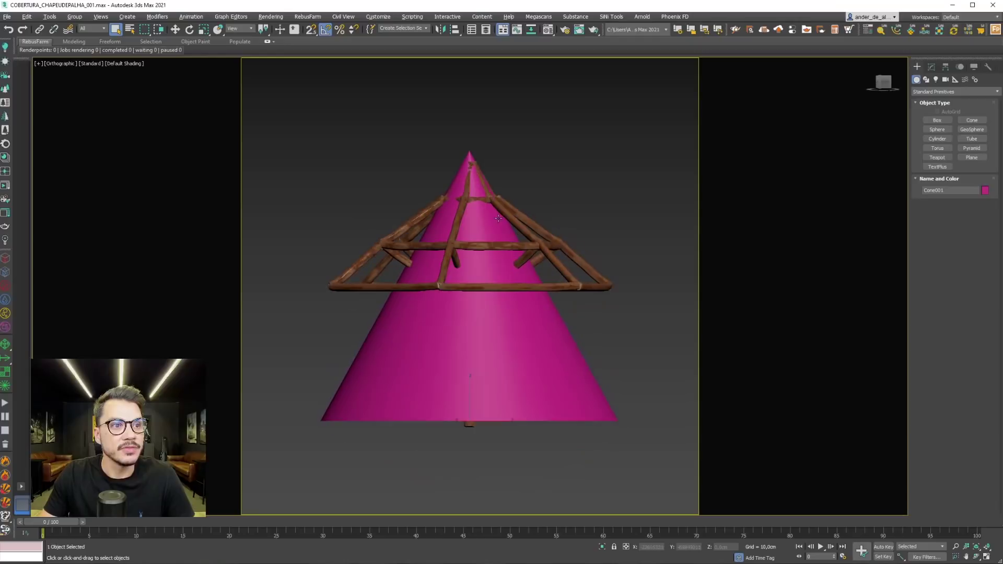
key("f")
scroll(509, 293, "down", 5)
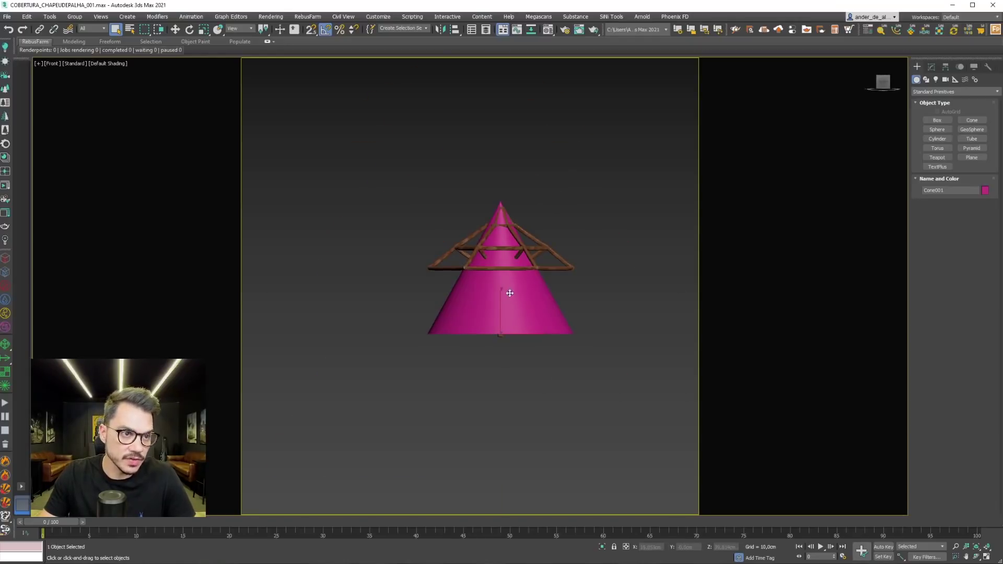
left_click_drag(502, 308, 503, 237)
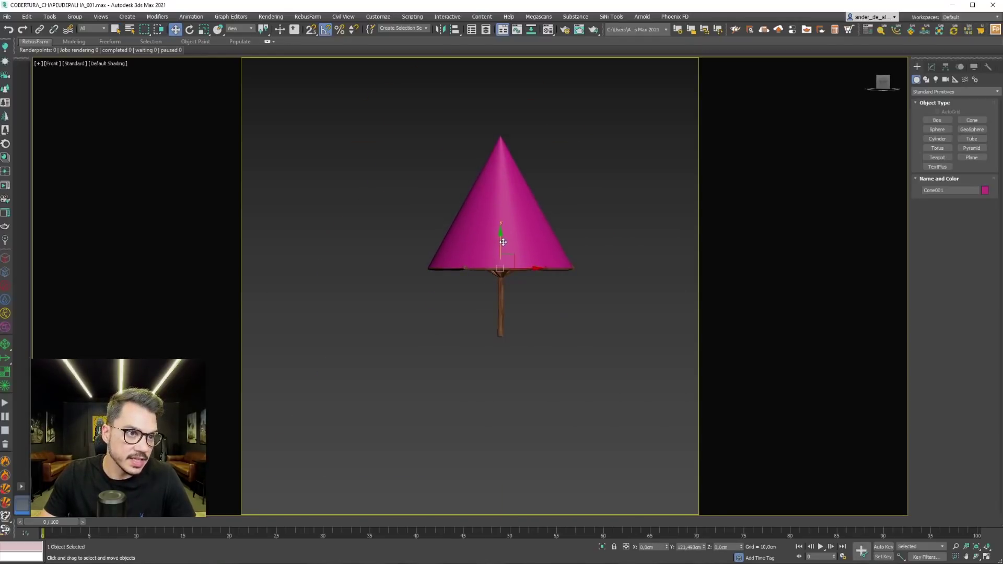
key("F3")
scroll(674, 257, "up", 2)
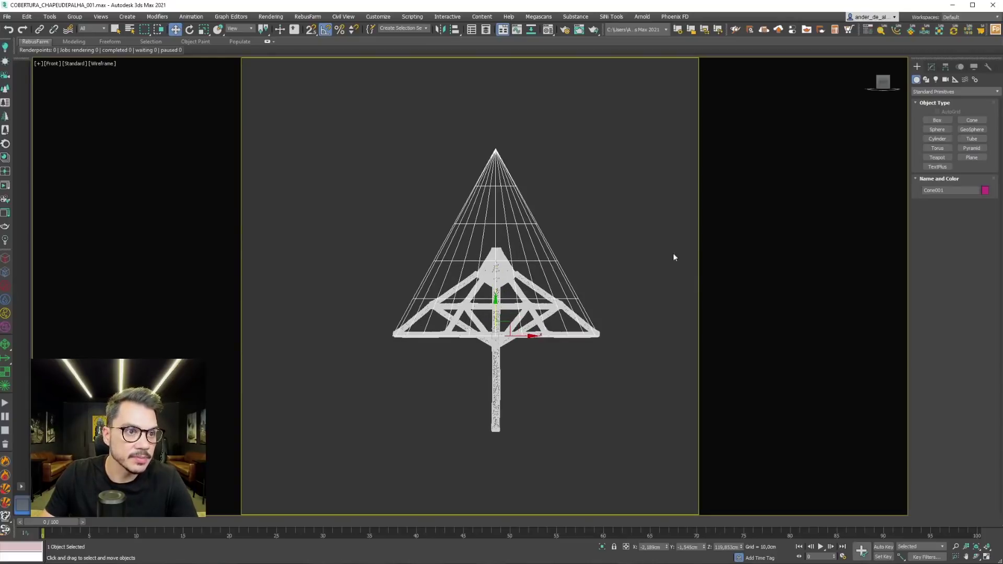
Set the cone's Sides to 6 and check it from the side in shaded view.
left_click(931, 68)
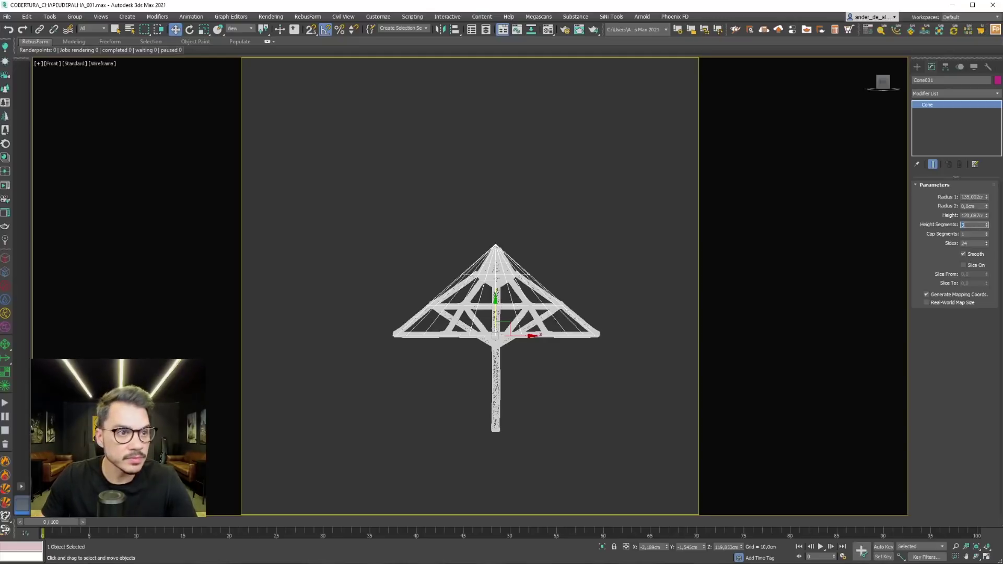
scroll(513, 302, "up", 5)
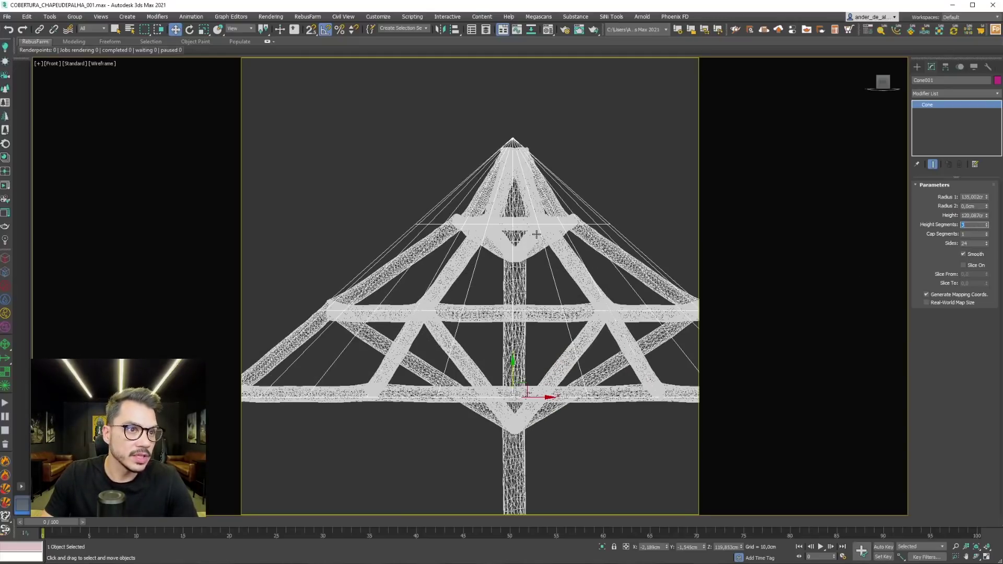
scroll(536, 234, "down", 3)
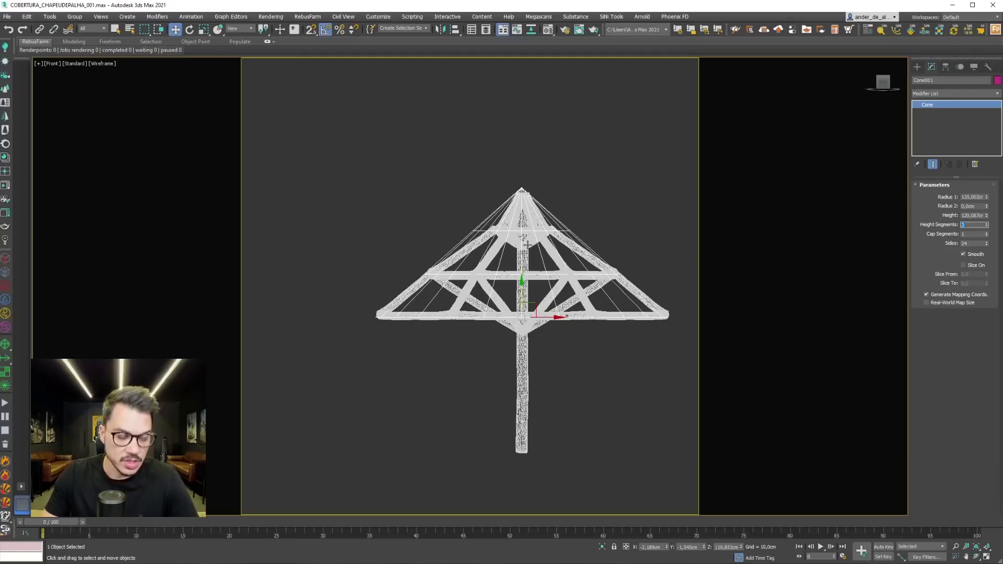
left_click(883, 76)
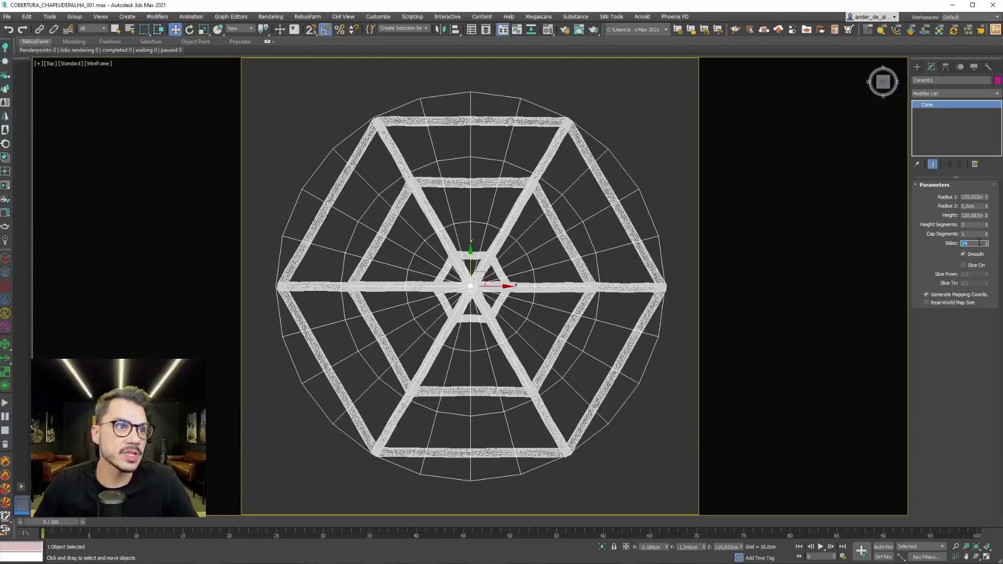
type("6")
key("Return")
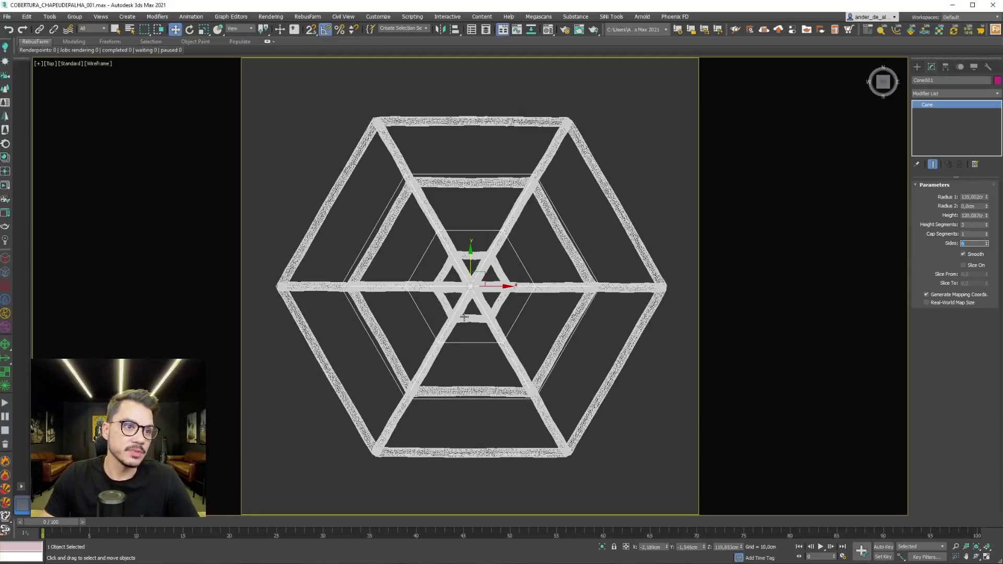
scroll(416, 417, "down", 3)
mouse_move(416, 417)
middle_mouse_down("alt")
mouse_move(489, 315)
mouse_move(459, 316)
middle_mouse_up("alt")
key("F3")
right_click(459, 315)
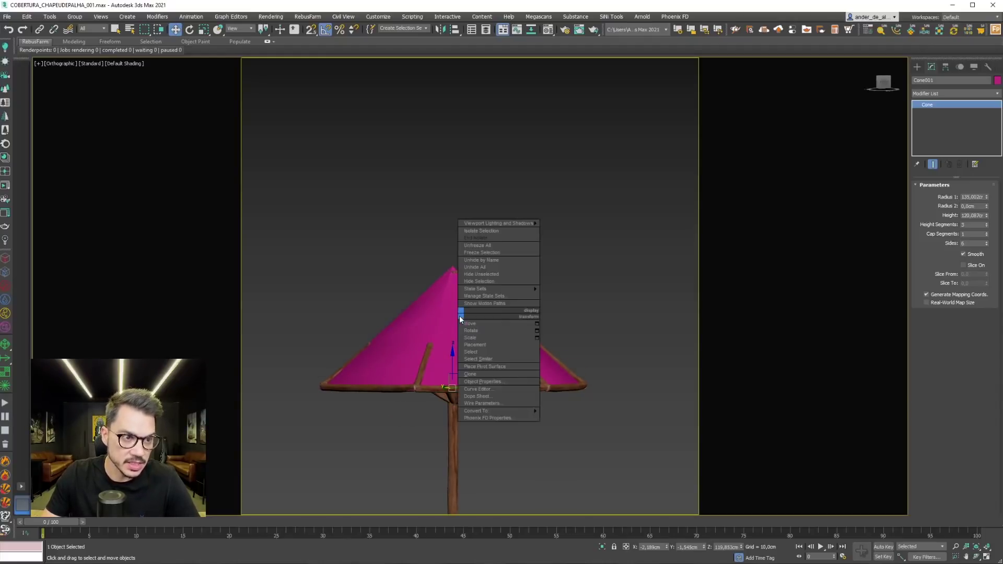
Convert the cone to an Editable Poly and enter vertex editing in Front view.
left_click(504, 409)
left_click(569, 416)
key("f")
key("z")
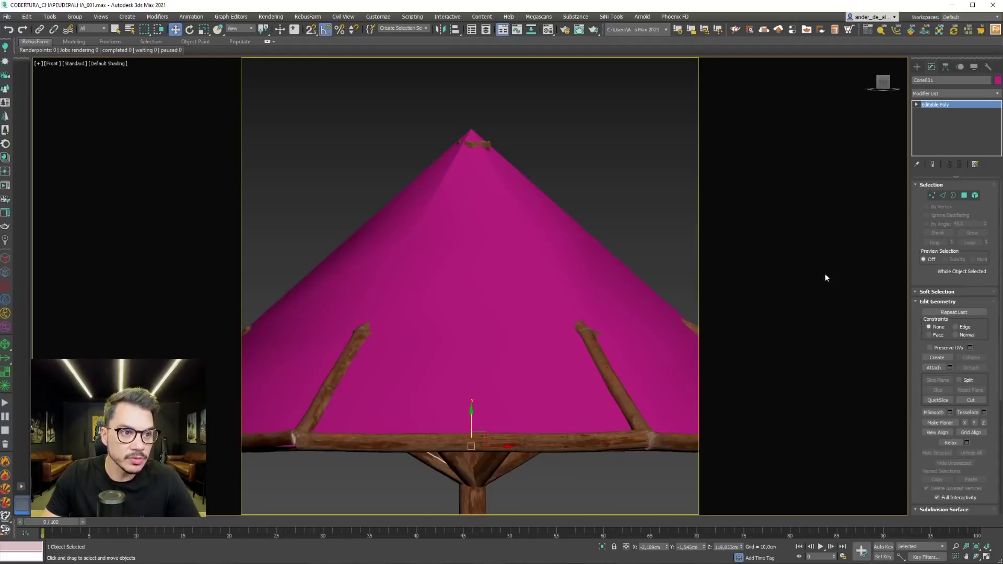
left_click(924, 194)
scroll(563, 264, "up", 3)
scroll(670, 267, "down", 6)
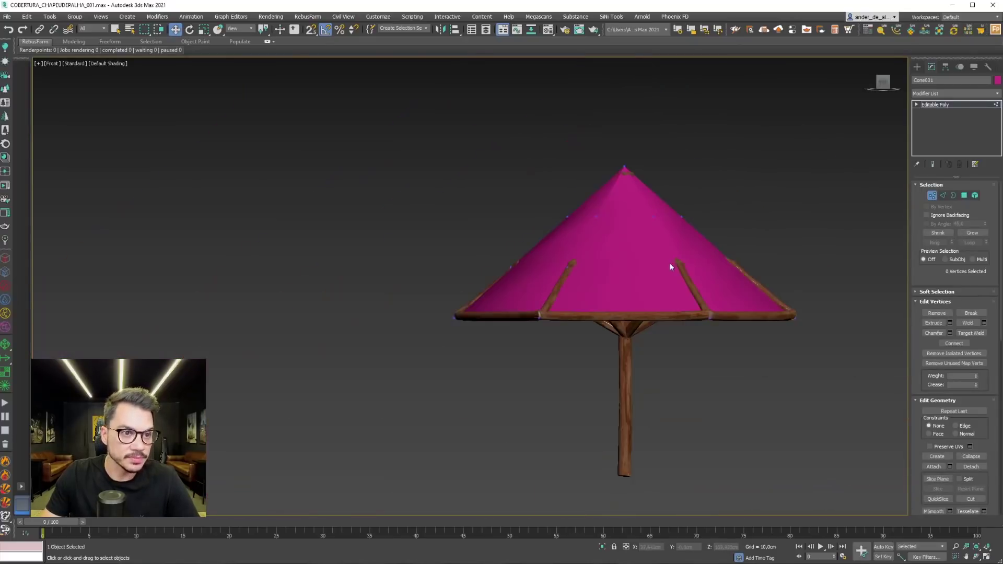
Try scaling and raising the cone's base and middle vertex rings, undoing one change.
left_click_drag(726, 355, 444, 339)
scroll(557, 333, "up", 5)
key("r")
middle_click_drag(704, 305, 570, 328)
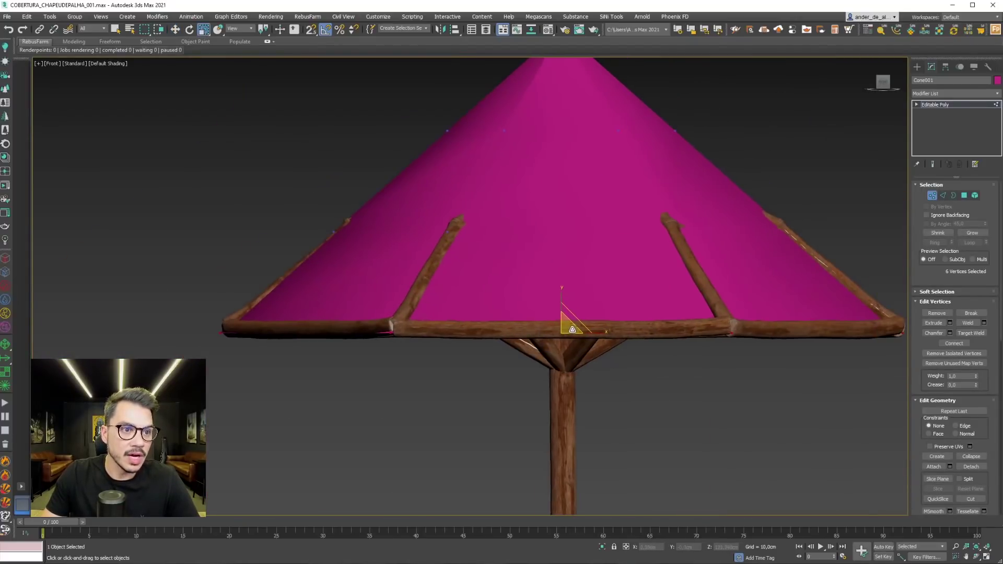
left_click_drag(570, 327, 568, 328)
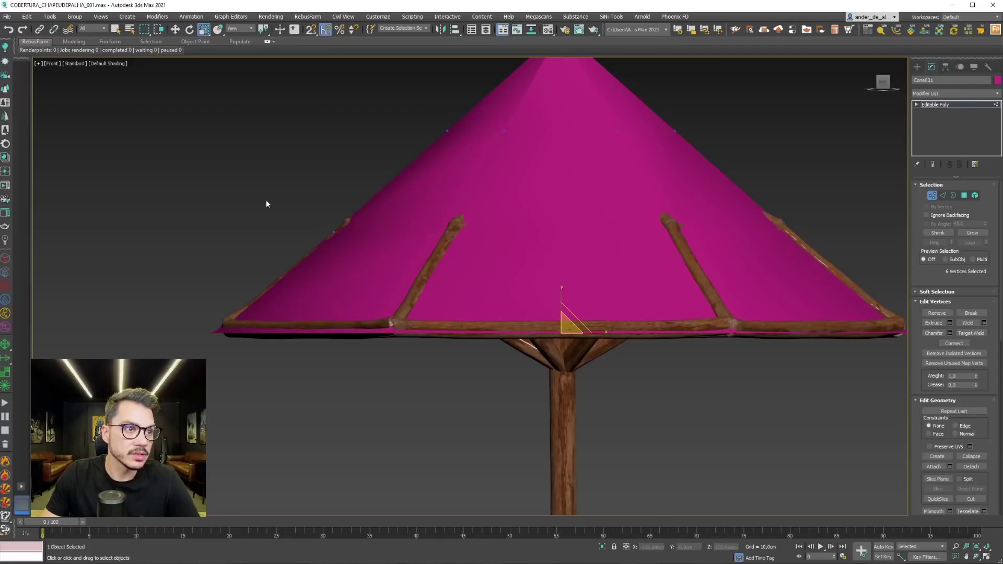
left_click_drag(944, 256, 851, 256)
left_click_drag(567, 231, 564, 229)
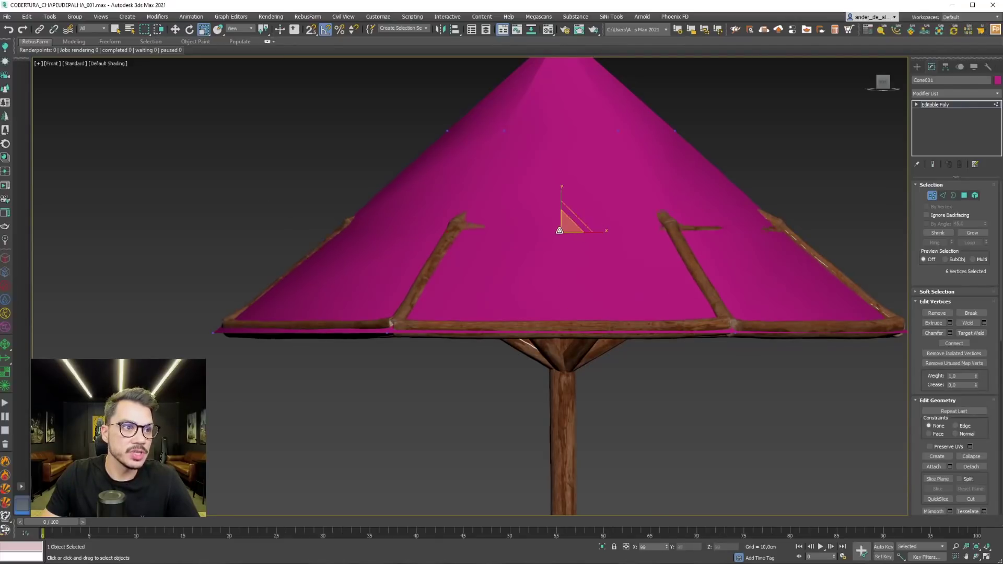
key("w")
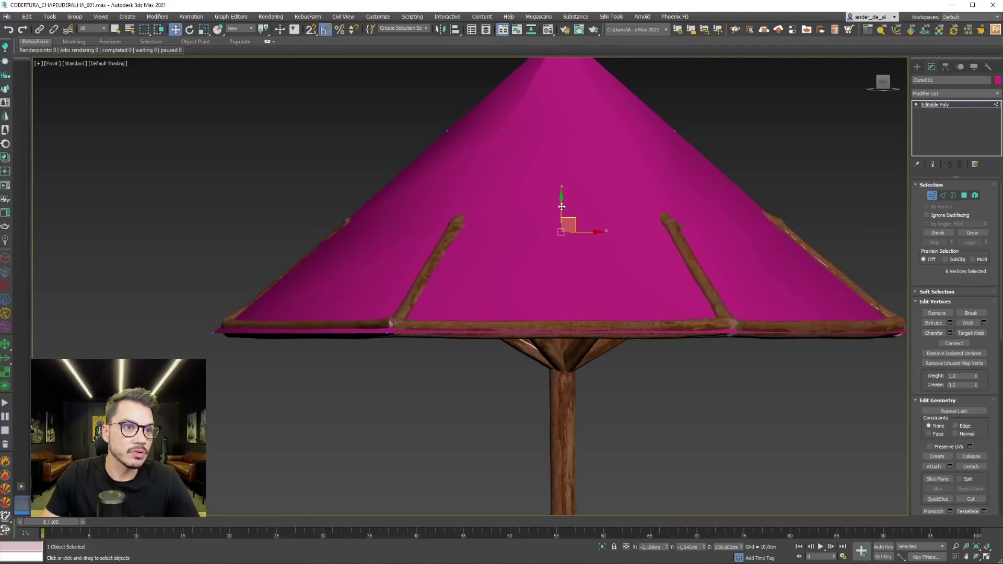
left_click_drag(559, 201, 560, 193)
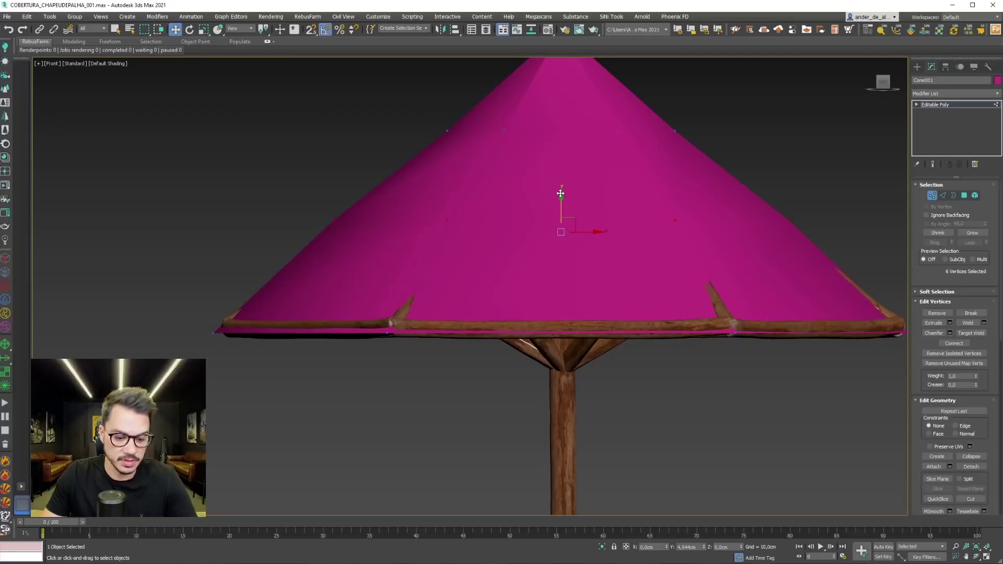
key("F3")
key("r")
key("ctrl+z")
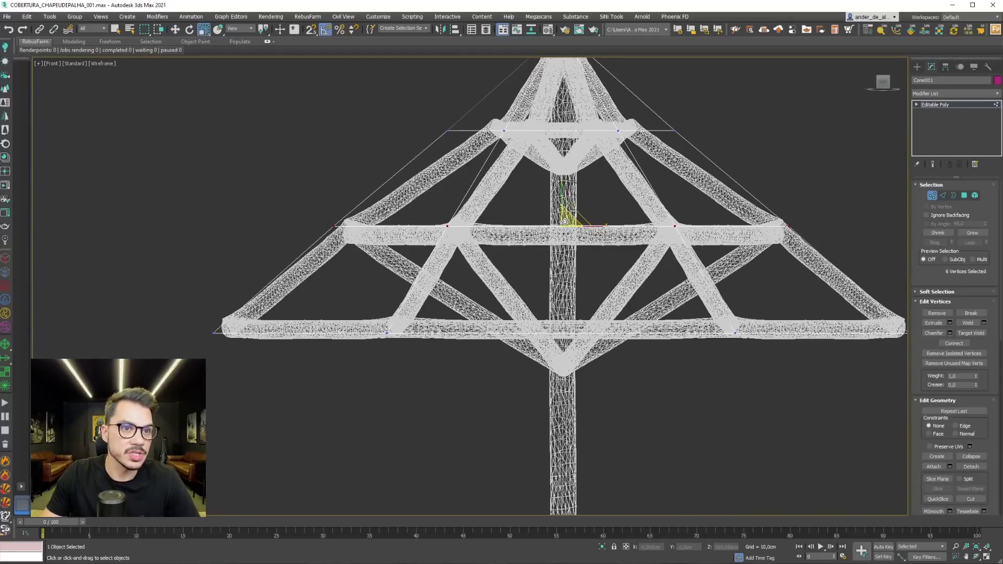
left_click_drag(564, 221, 562, 222)
Scale the six top vertices inward to about 62% and raise them toward the cone tip.
middle_click_drag(587, 204, 564, 292)
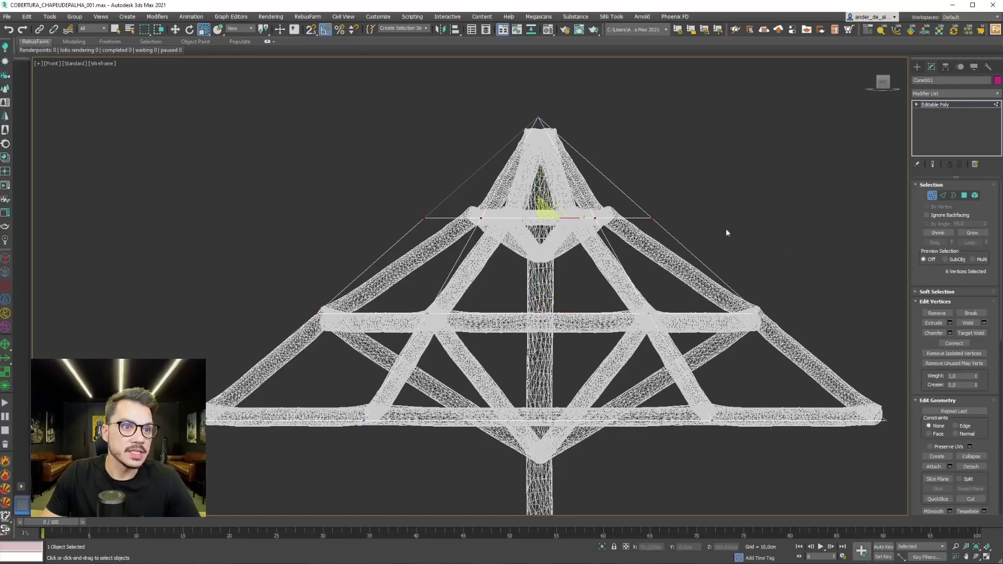
left_click_drag(539, 212, 512, 240)
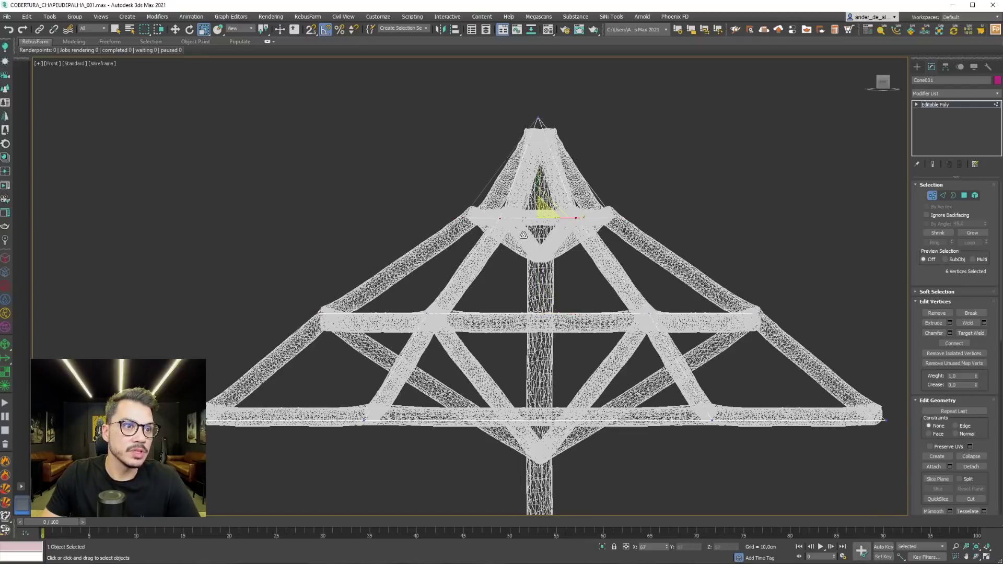
key("w")
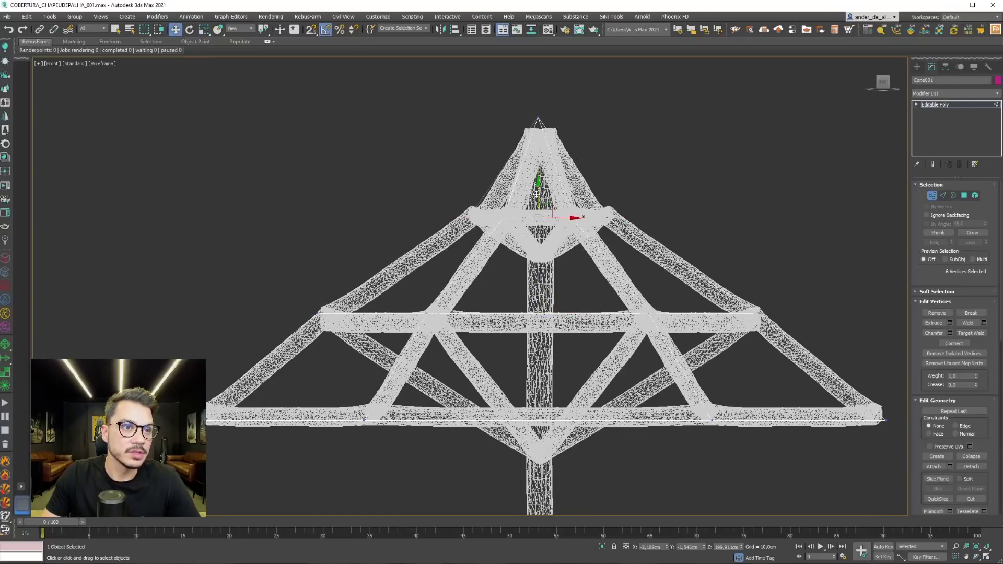
left_click_drag(537, 195, 542, 84)
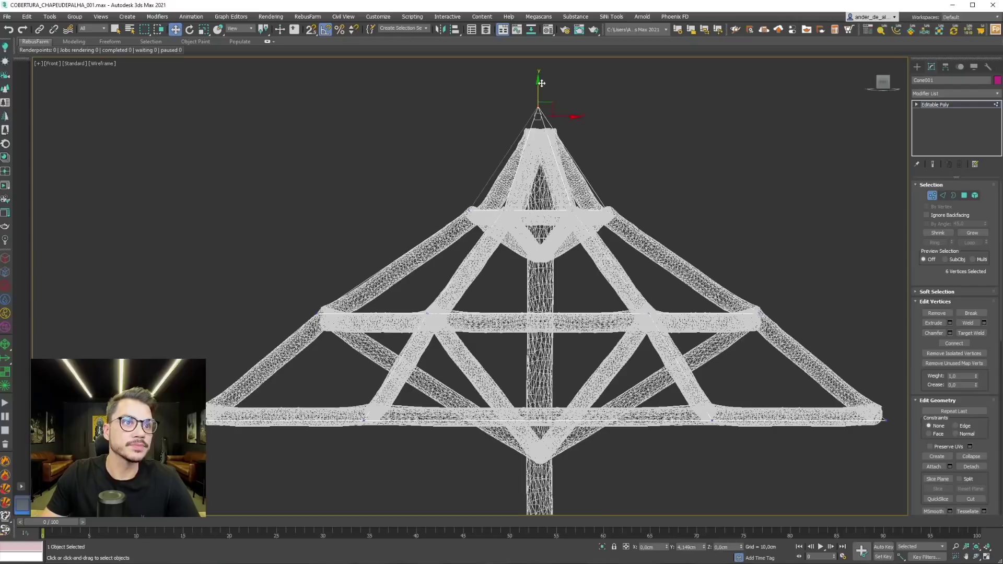
scroll(747, 197, "down", 4)
left_click(924, 193)
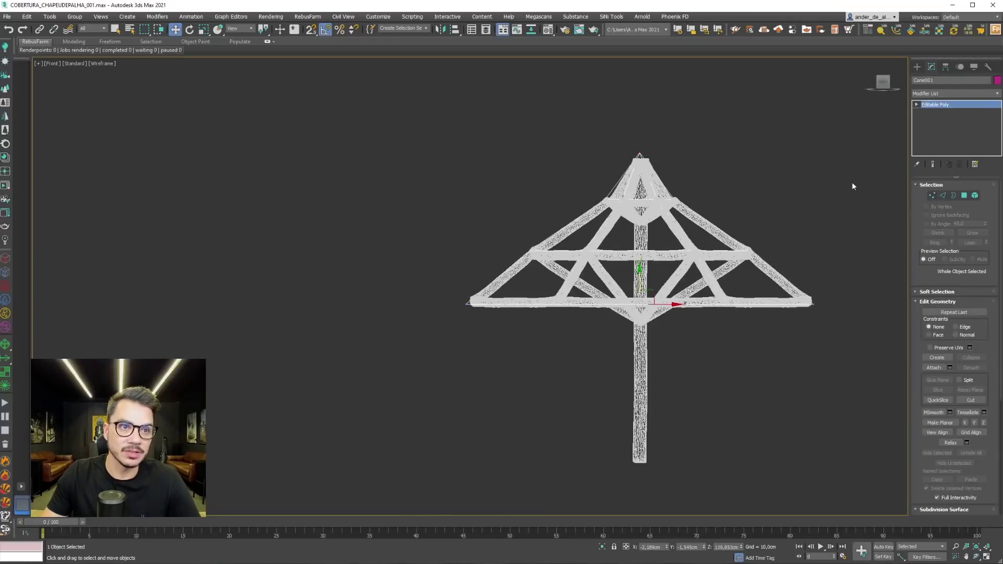
left_click(853, 186)
scroll(853, 186, "down", 3)
middle_click_drag(835, 219, 701, 340, "alt")
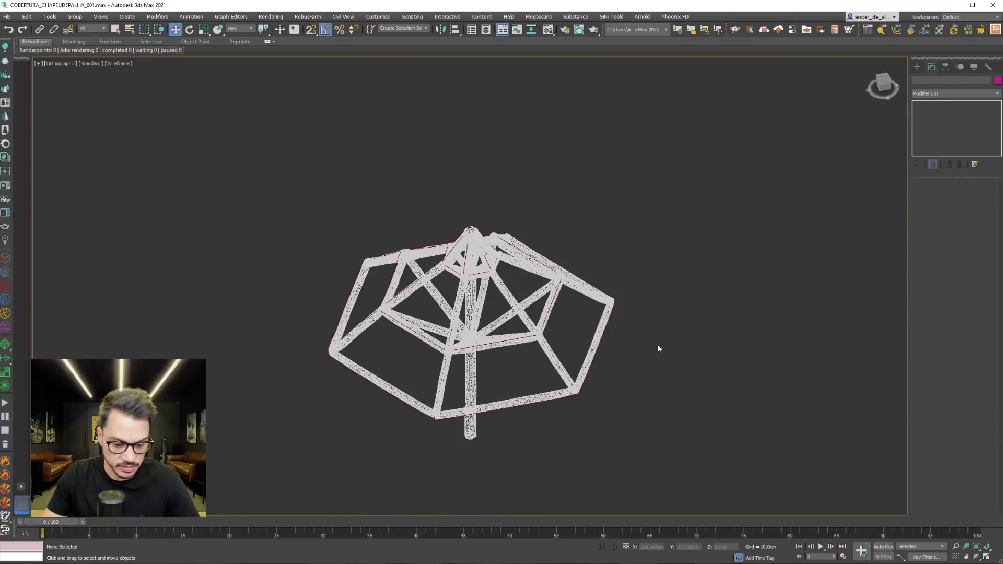
Select the magenta cone and hide the wooden ribs in Front view.
key("F3")
scroll(507, 261, "up", 3)
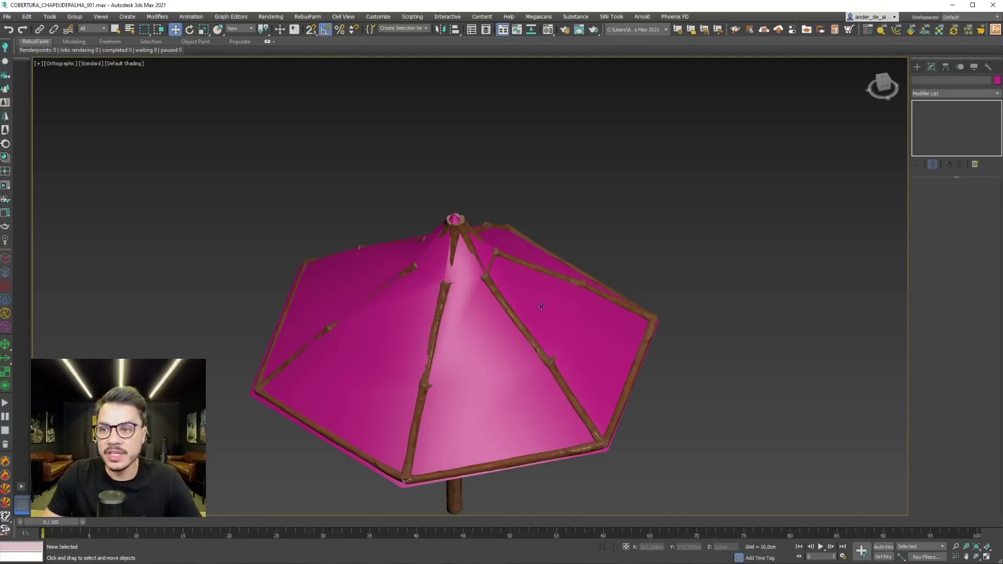
left_click(546, 289)
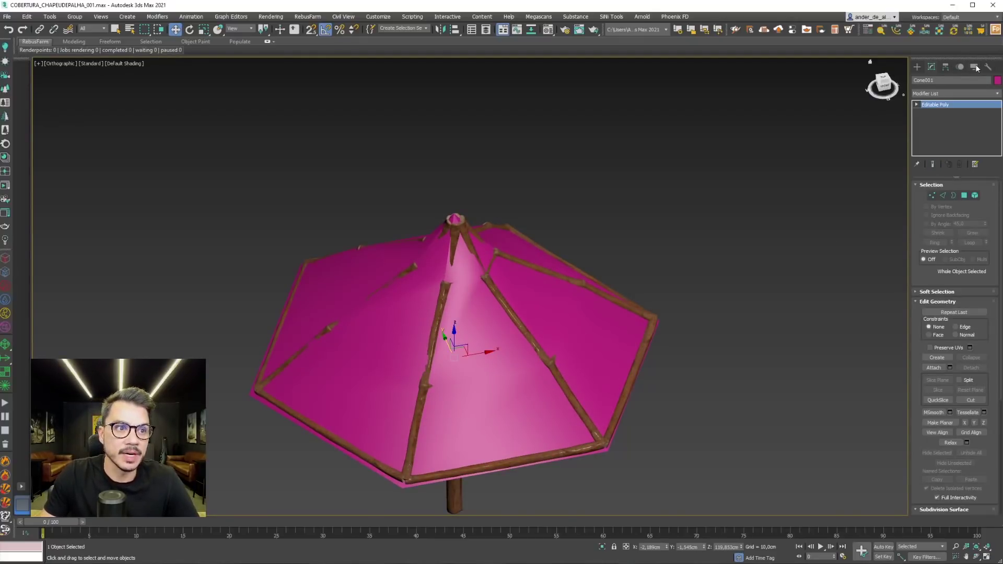
key("f")
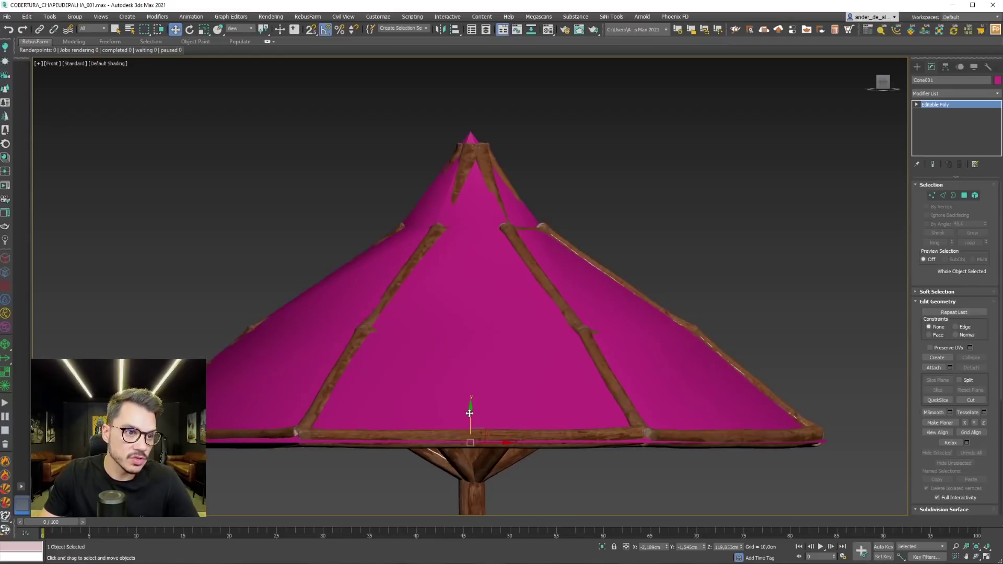
key("alt+q")
scroll(489, 336, "down", 3)
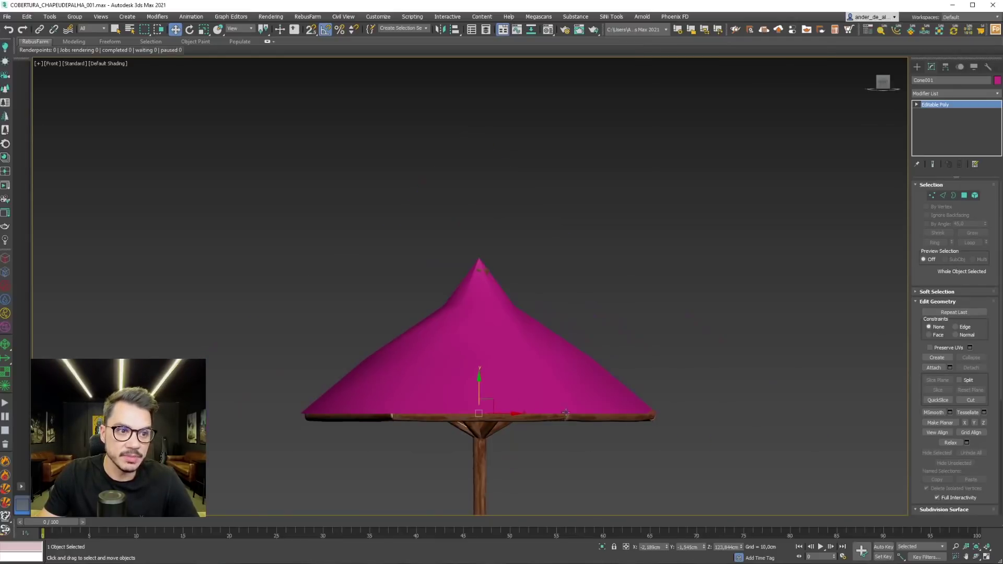
left_click(566, 418)
scroll(741, 261, "down", 3)
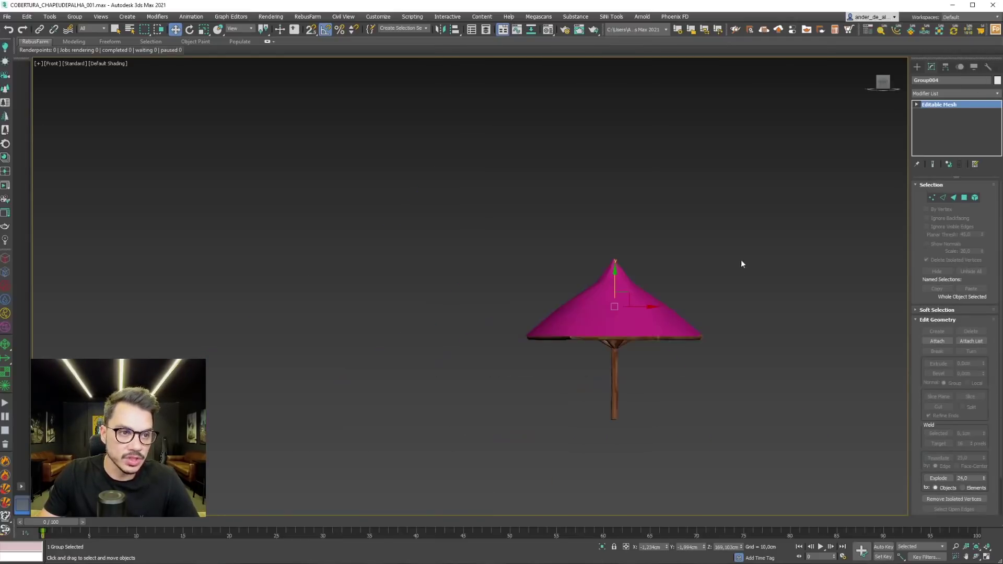
Freeze the pole and rib parts, then select the cone and show edged faces in perspective.
left_click(973, 66)
left_click(794, 341)
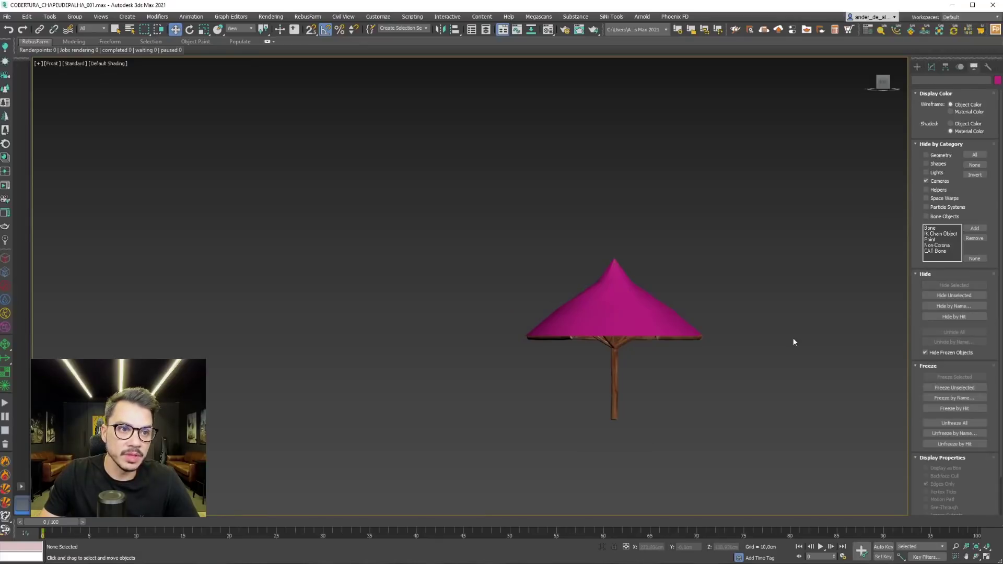
left_click_drag(727, 349, 528, 338)
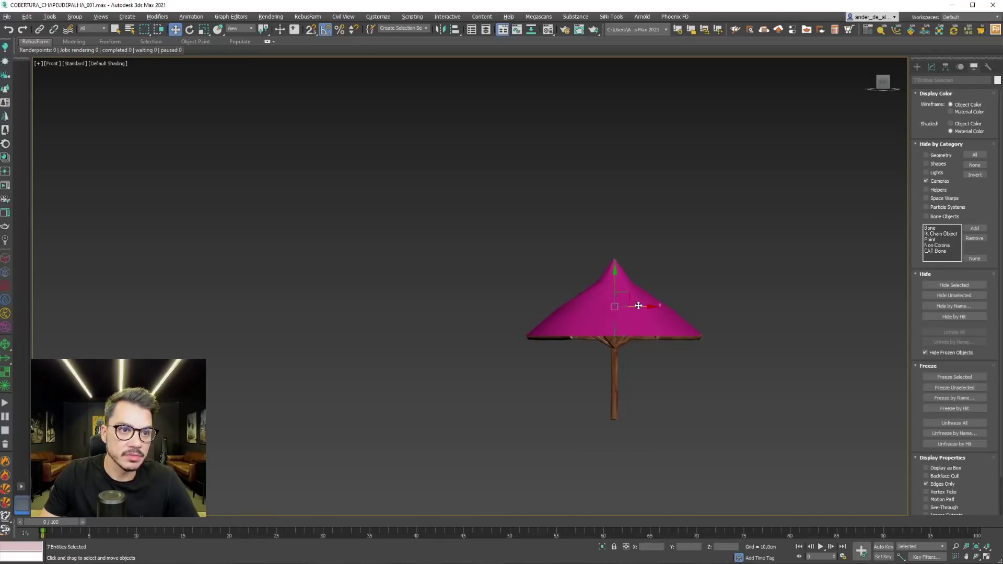
left_click(952, 377)
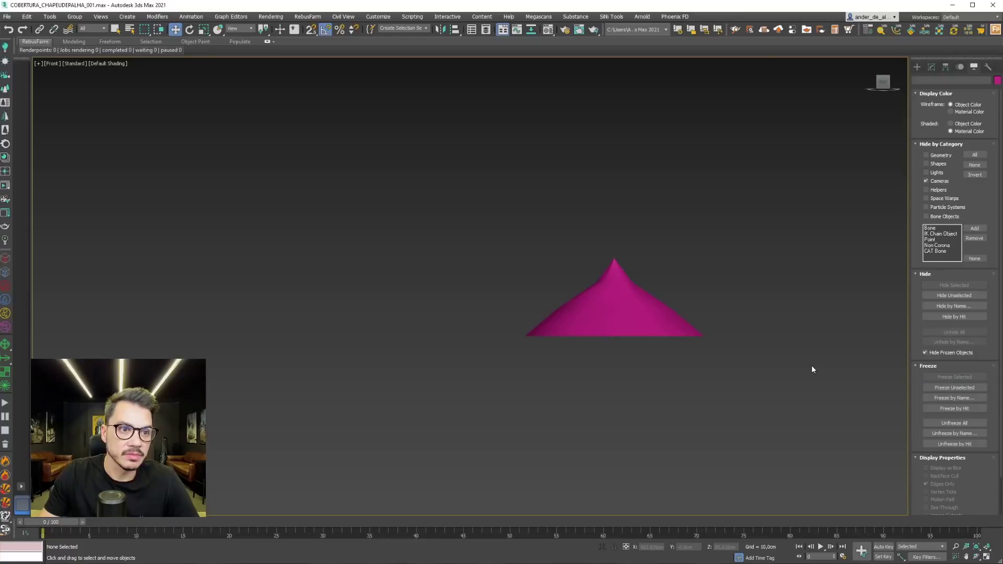
left_click(652, 323)
key("F4")
key("p")
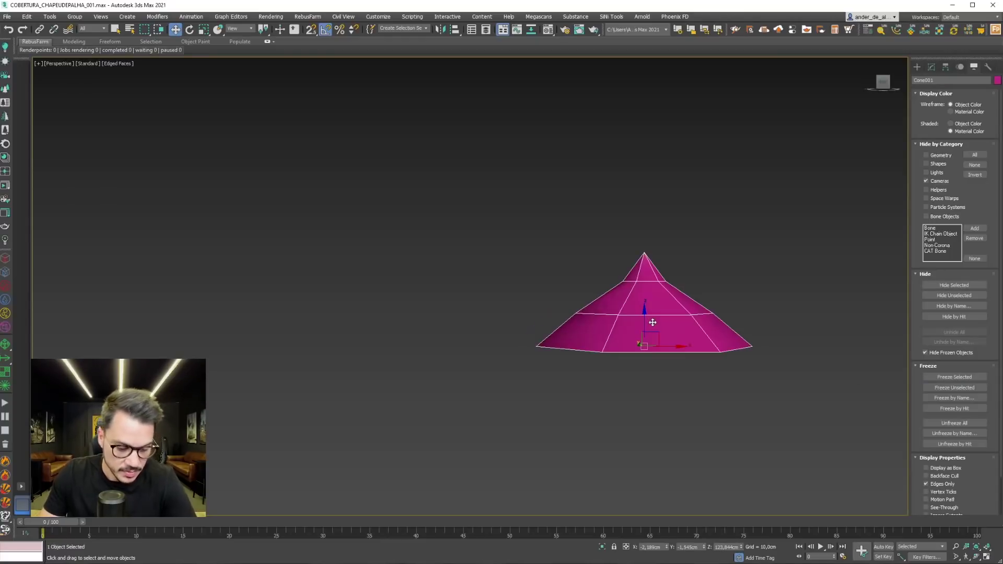
key("z")
Inspect the hexagonal cone from above and at an angle, keeping it selected.
mouse_move(593, 358)
middle_mouse_down("alt")
mouse_move(598, 378)
mouse_move(614, 323)
middle_mouse_up("alt")
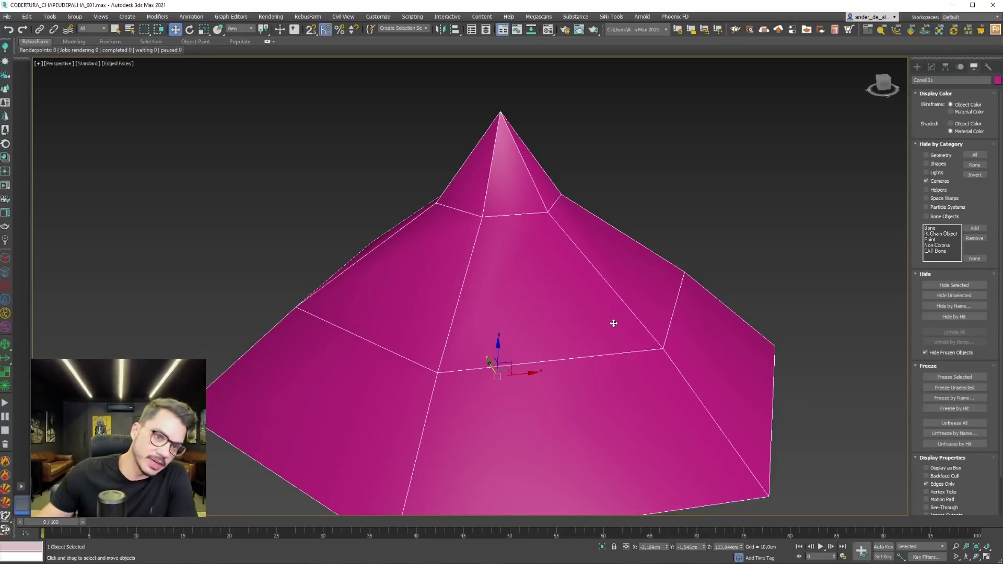
left_click(700, 150)
key("t")
key("z")
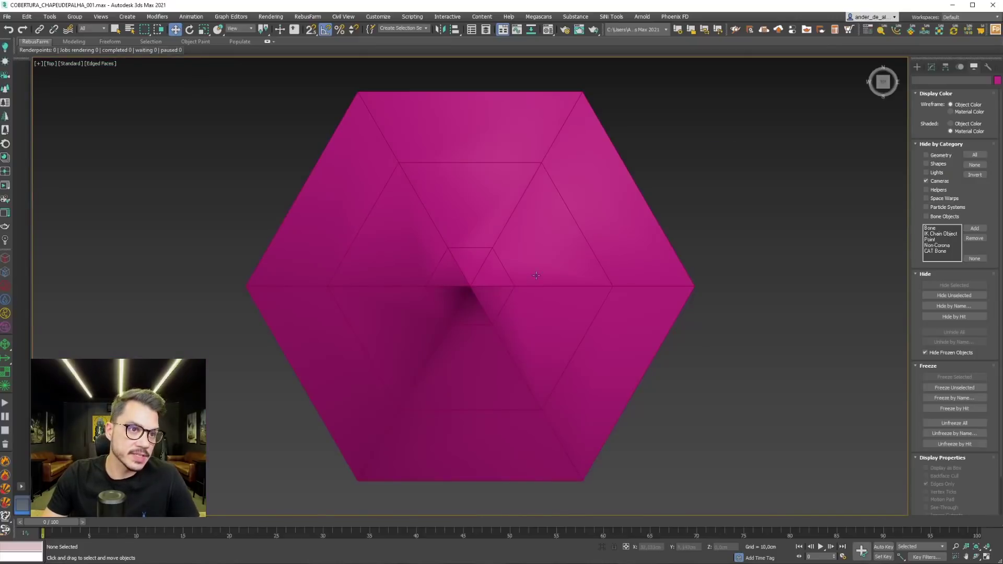
left_click(470, 292)
middle_click_drag(470, 235, 472, 298, "alt")
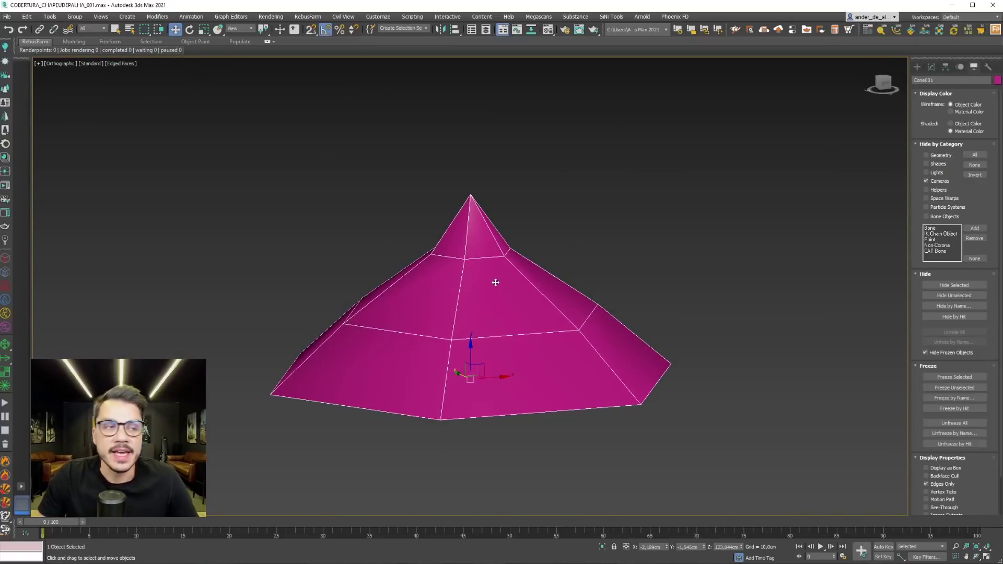
left_click(156, 17)
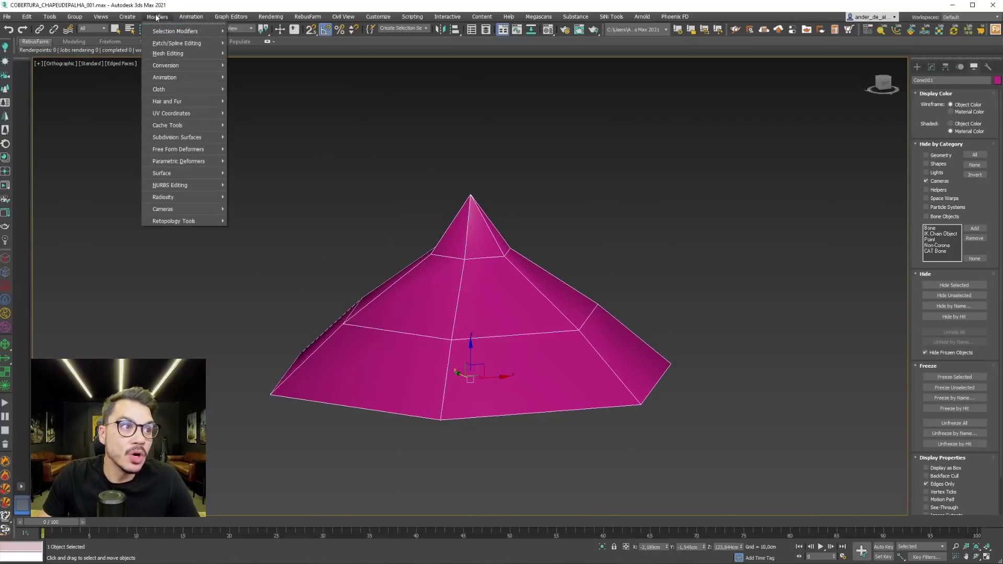
mouse_move(167, 102)
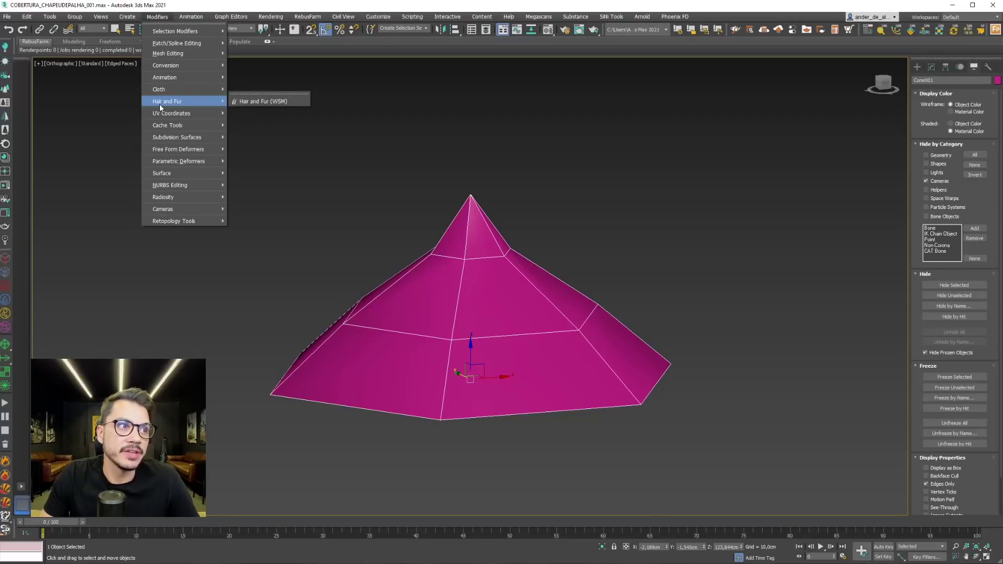
Add a Hair and Fur (WSM) modifier to the cone and zoom in on the strands.
left_click(252, 102)
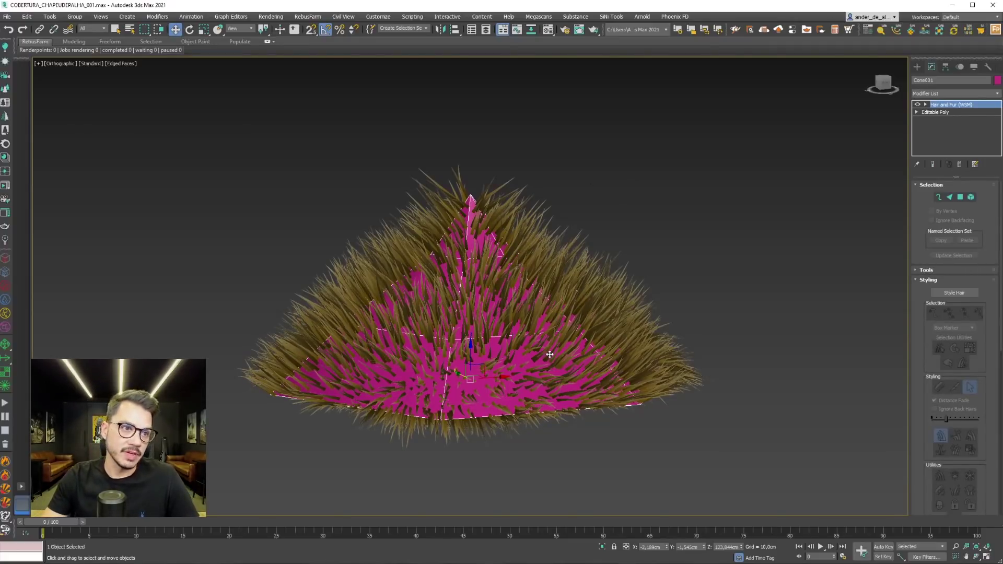
mouse_move(549, 354)
middle_mouse_down("alt")
mouse_move(488, 410)
mouse_move(548, 358)
middle_mouse_up("alt")
scroll(472, 211, "up", 5)
scroll(472, 211, "up", 5)
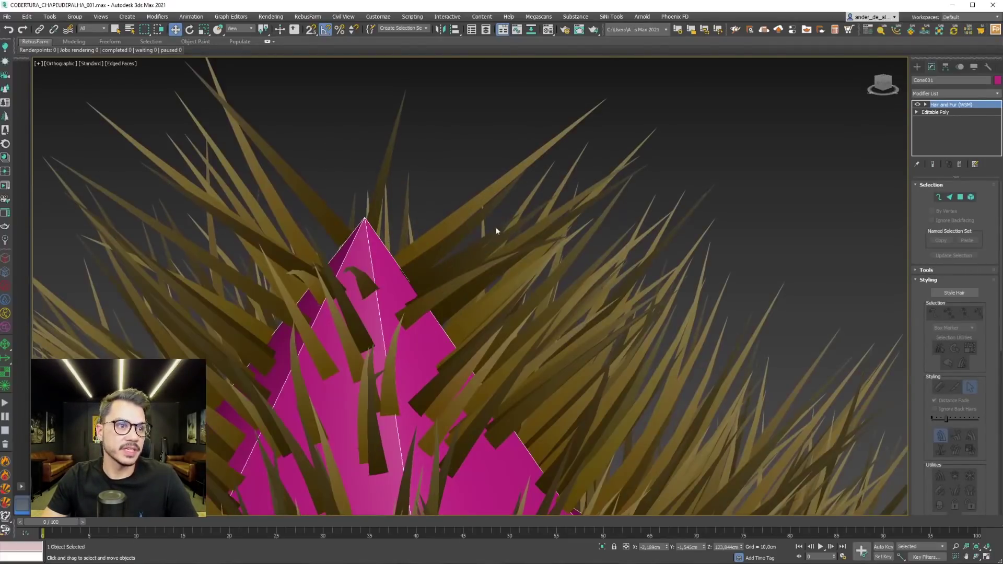
scroll(496, 227, "down", 10)
scroll(418, 339, "up", 2)
scroll(418, 339, "up", 2)
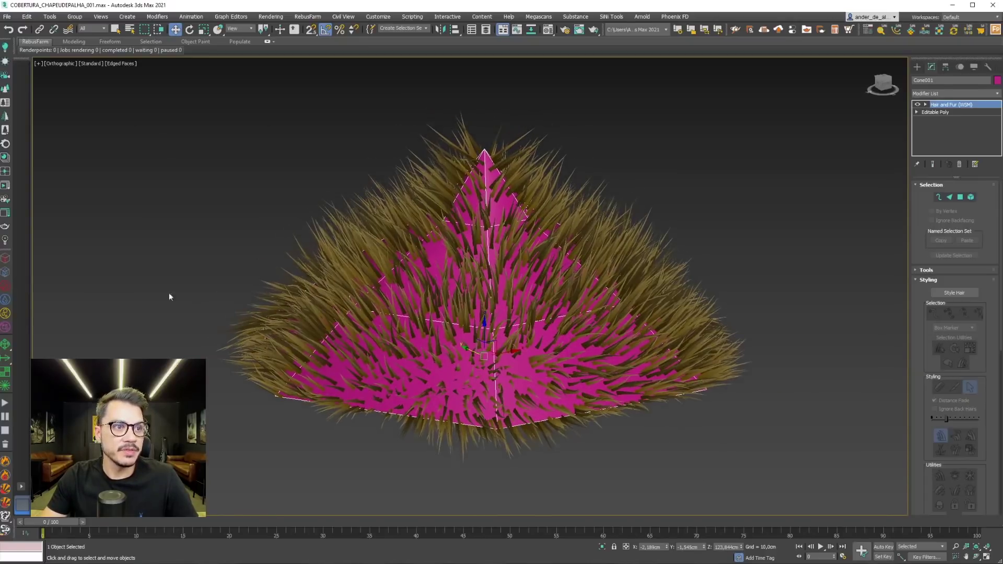
Run a Corona interactive test render of the hairy cone, then stop and close it.
left_click(5, 186)
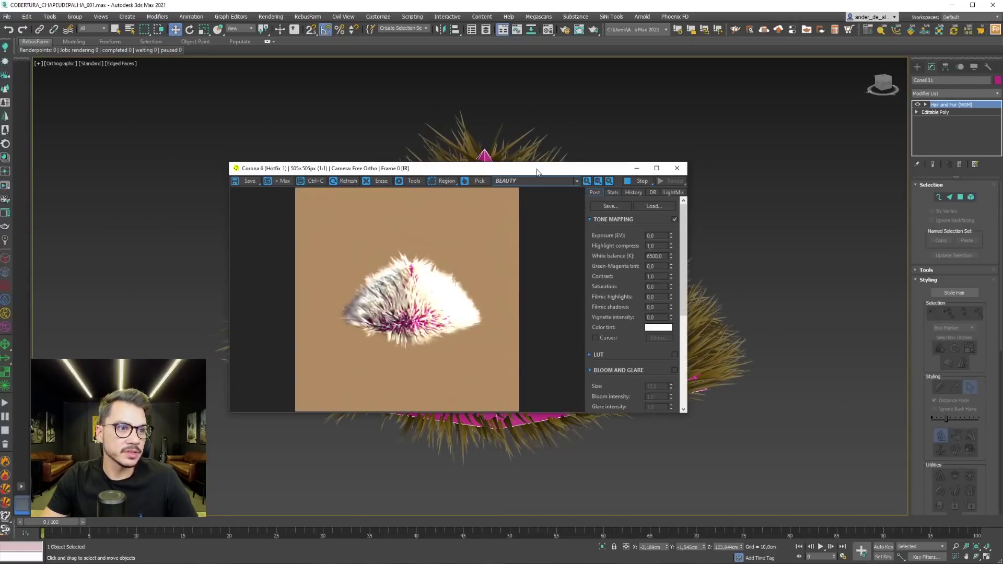
left_click_drag(537, 171, 611, 92)
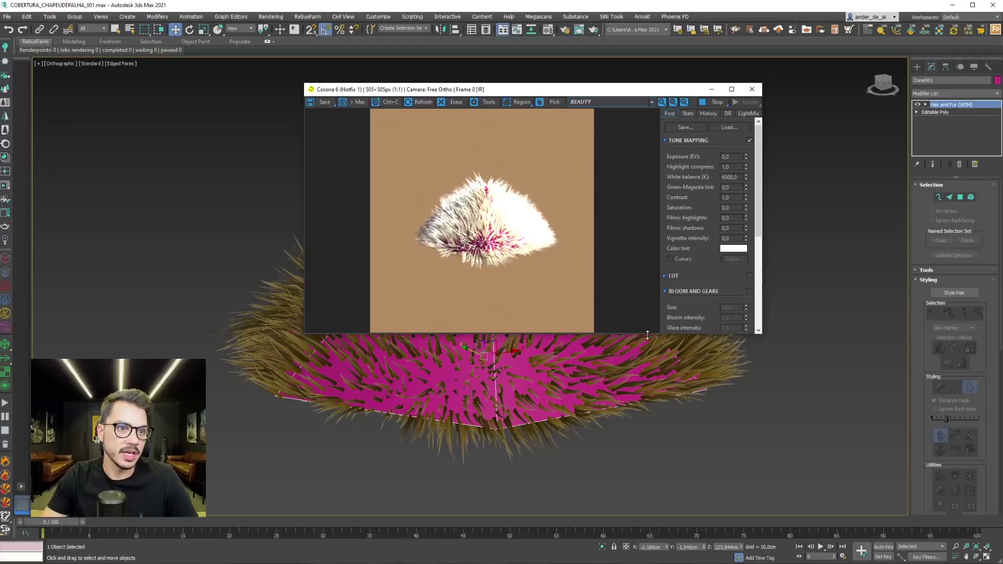
left_click_drag(649, 333, 649, 470)
scroll(668, 270, "up", 3)
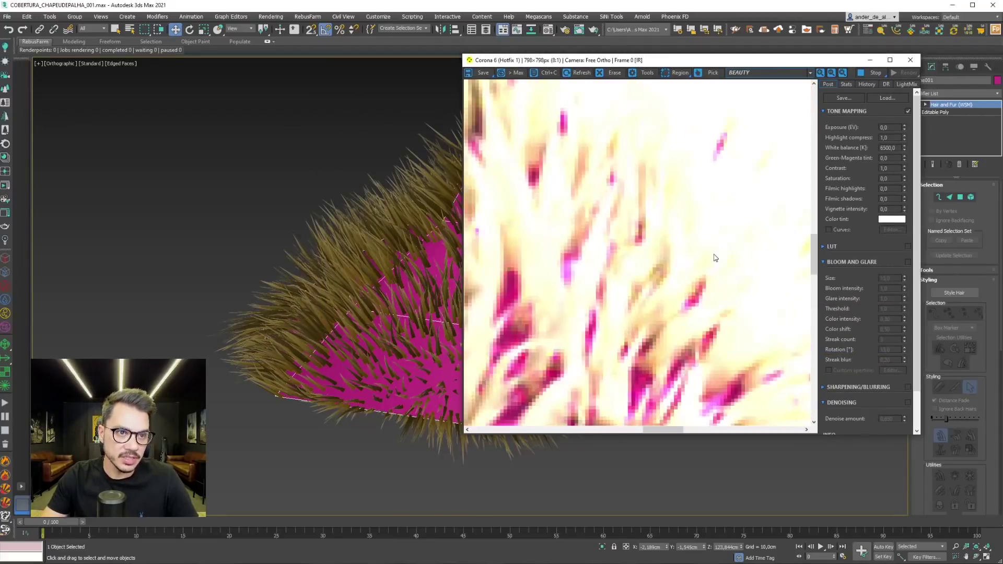
scroll(722, 255, "down", 3)
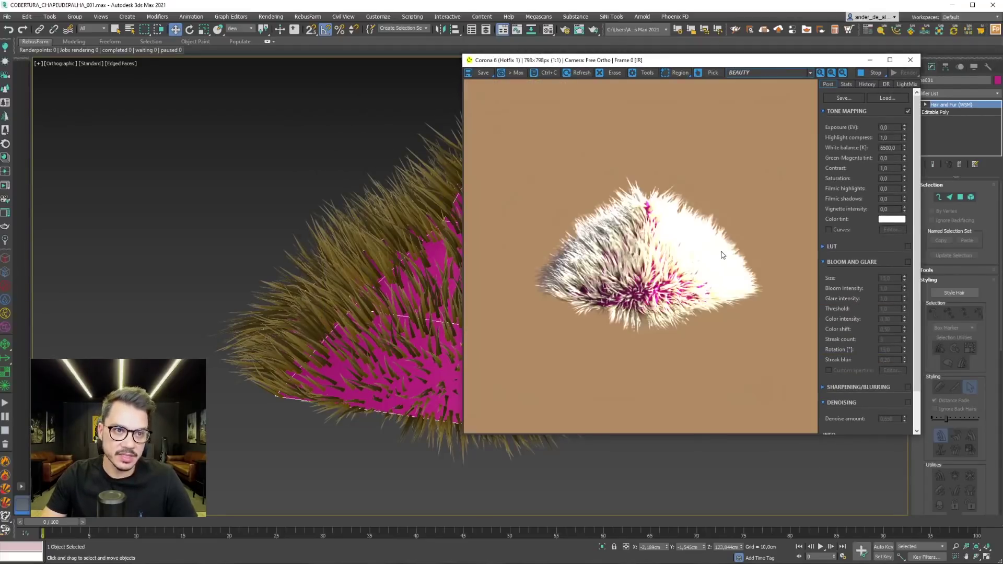
left_click(870, 73)
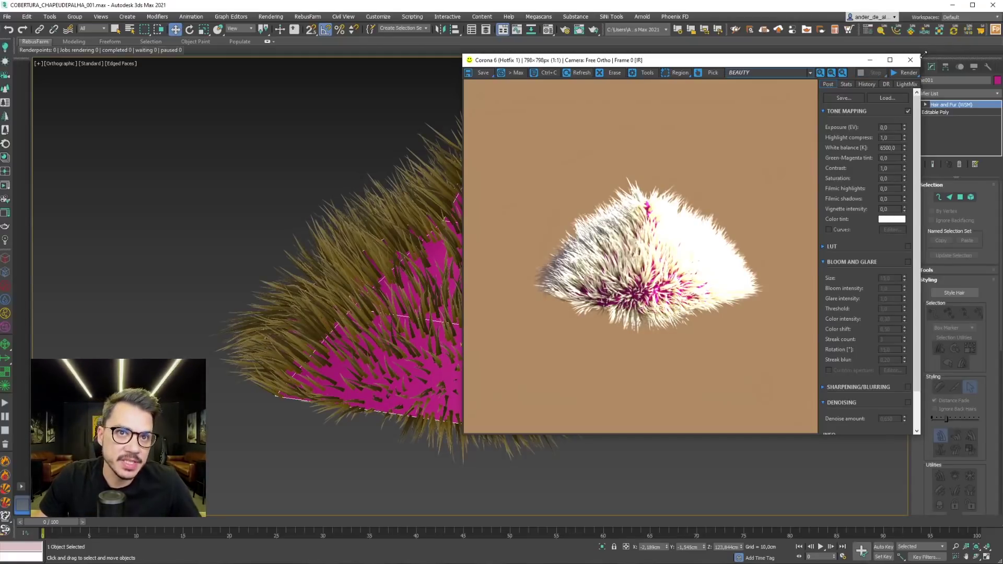
scroll(660, 285, "up", 3)
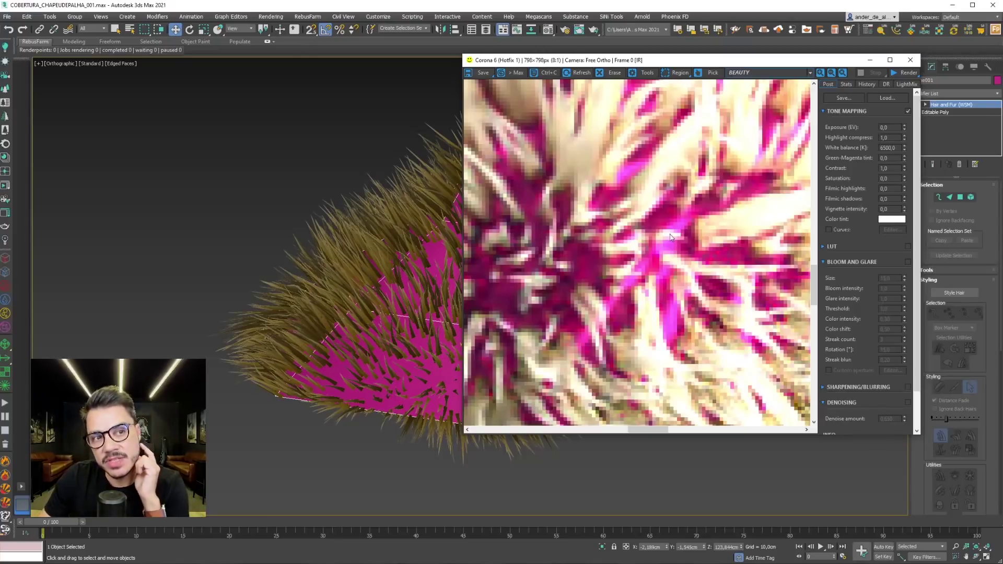
left_click(909, 60)
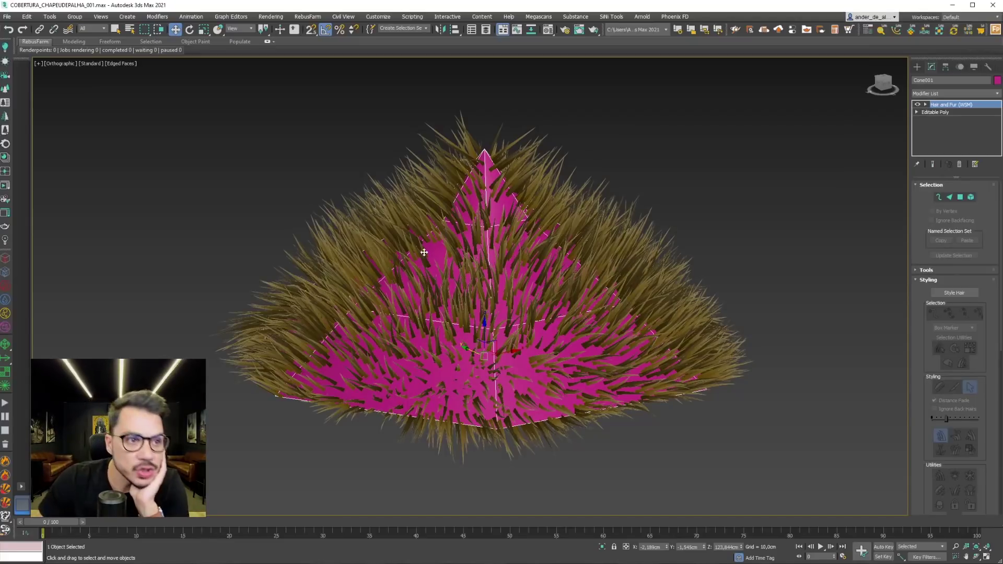
Uncheck Renderable in the cone's Object Properties.
right_click(504, 356)
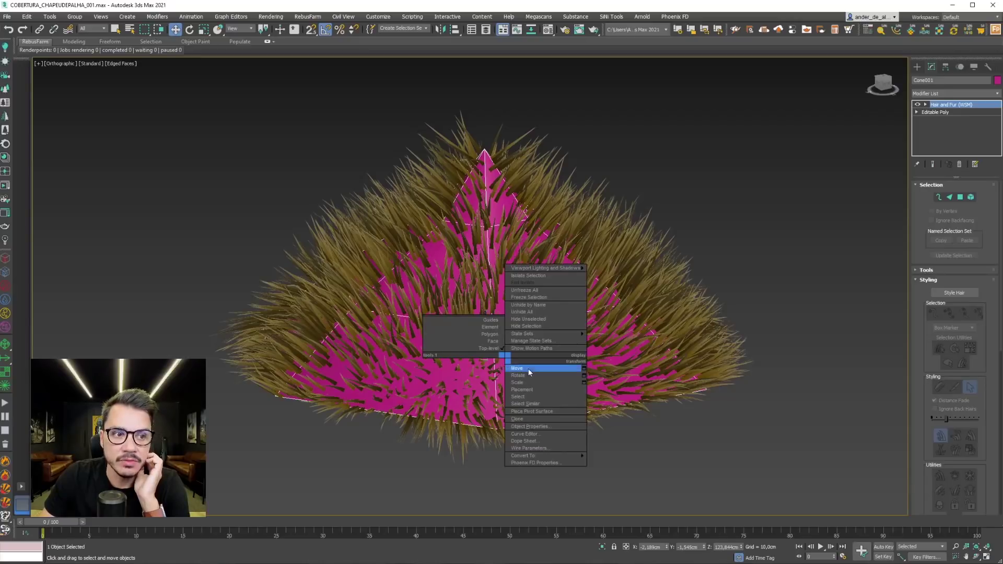
left_click(532, 426)
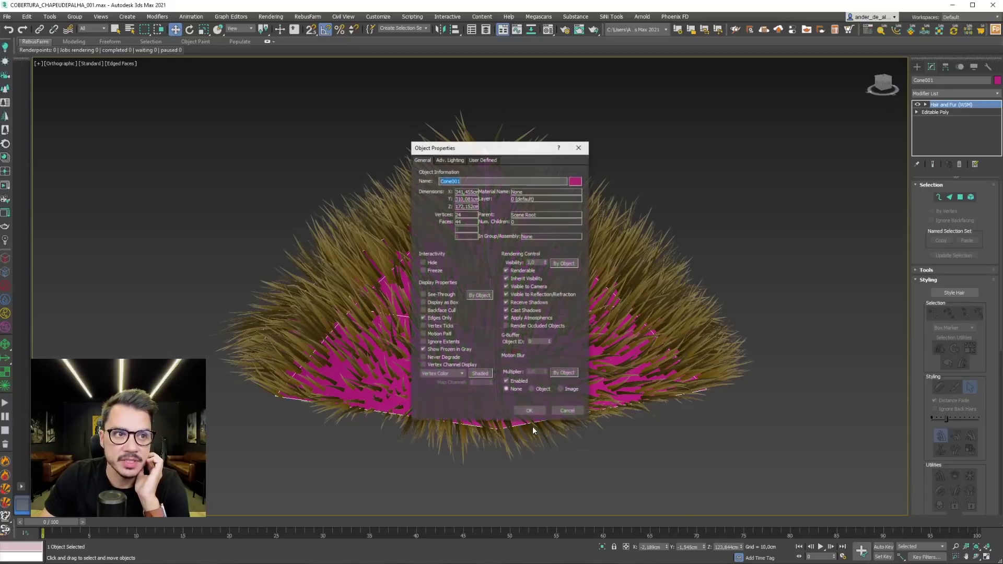
left_click(519, 272)
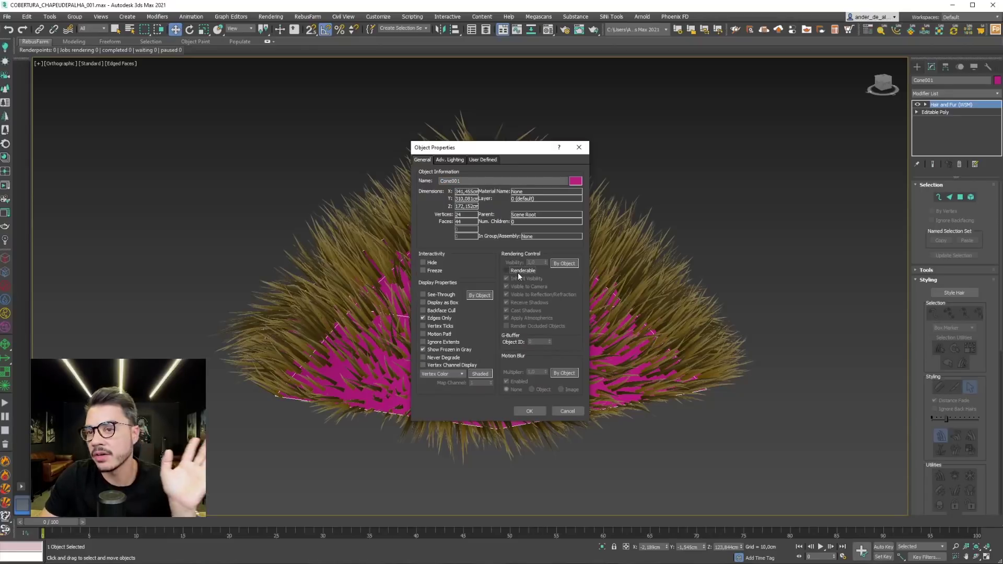
left_click(530, 411)
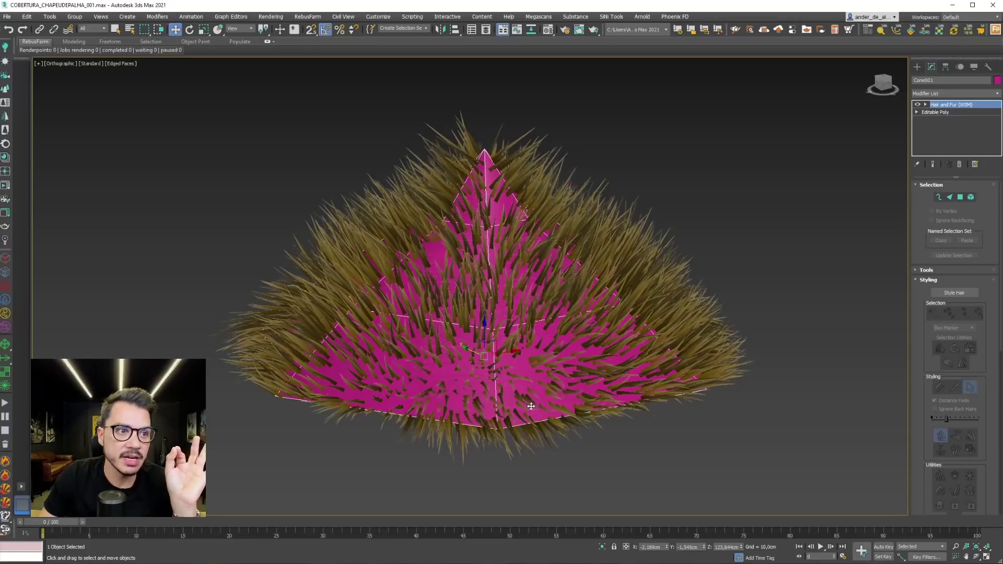
Preview the hair in a Corona interactive render at Exposure -2, then stop and close it.
left_click(3, 189)
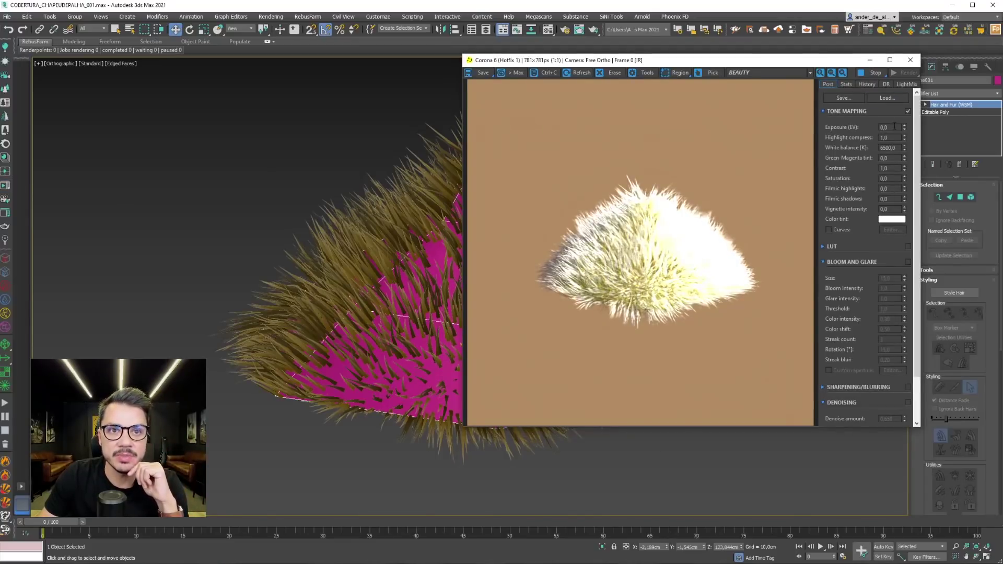
type("-2")
key("Return")
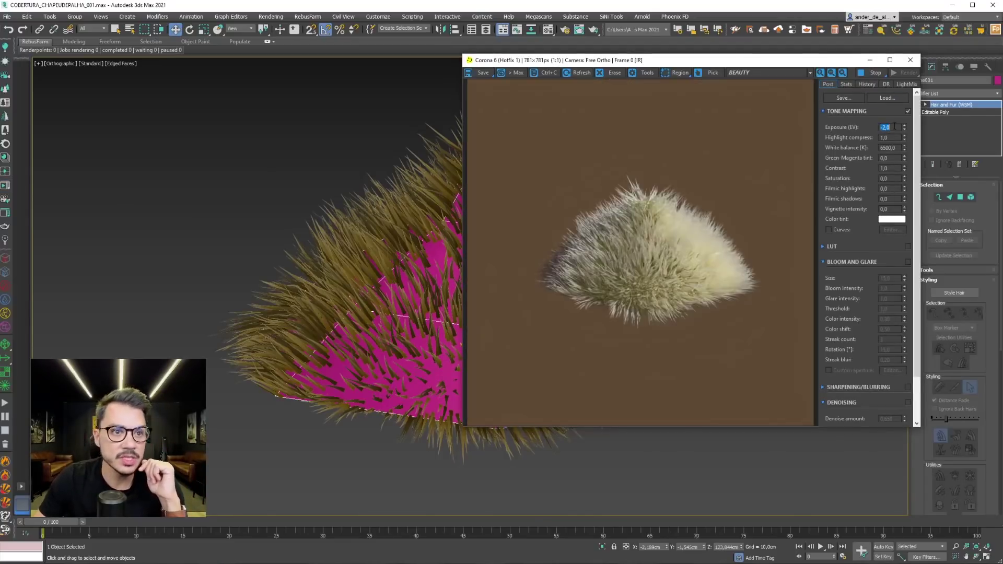
scroll(657, 280, "up", 3)
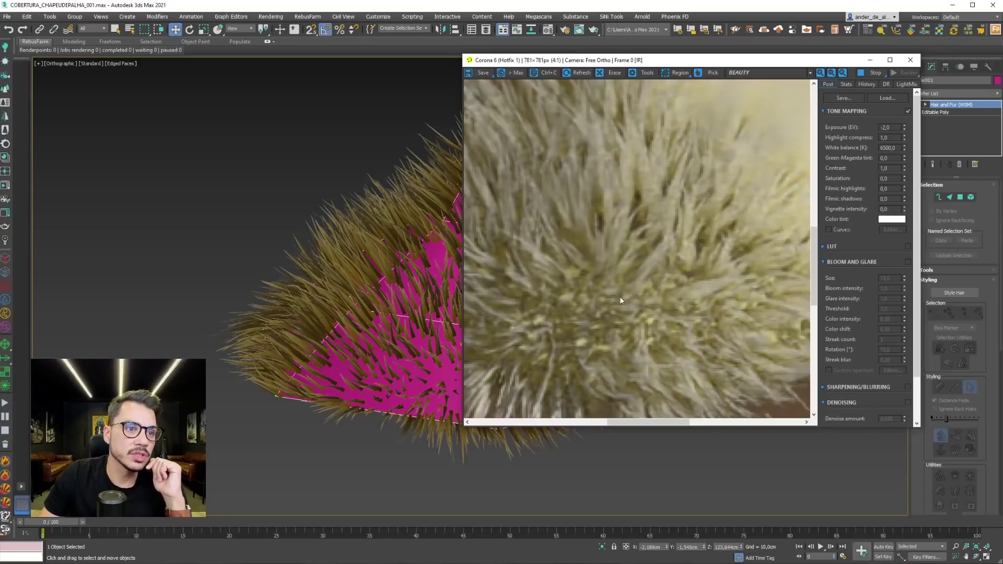
scroll(619, 296, "down", 3)
left_click(873, 72)
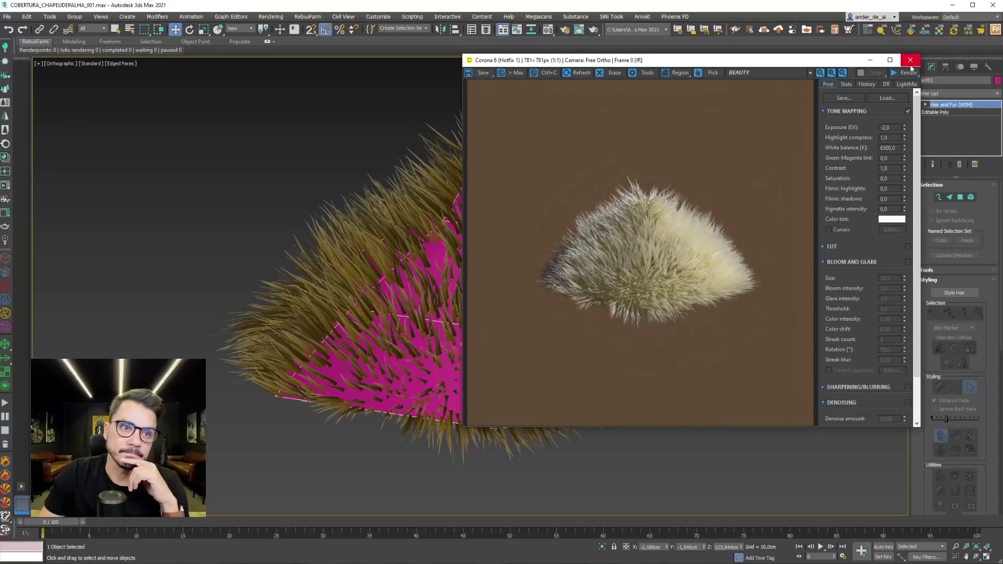
left_click(910, 60)
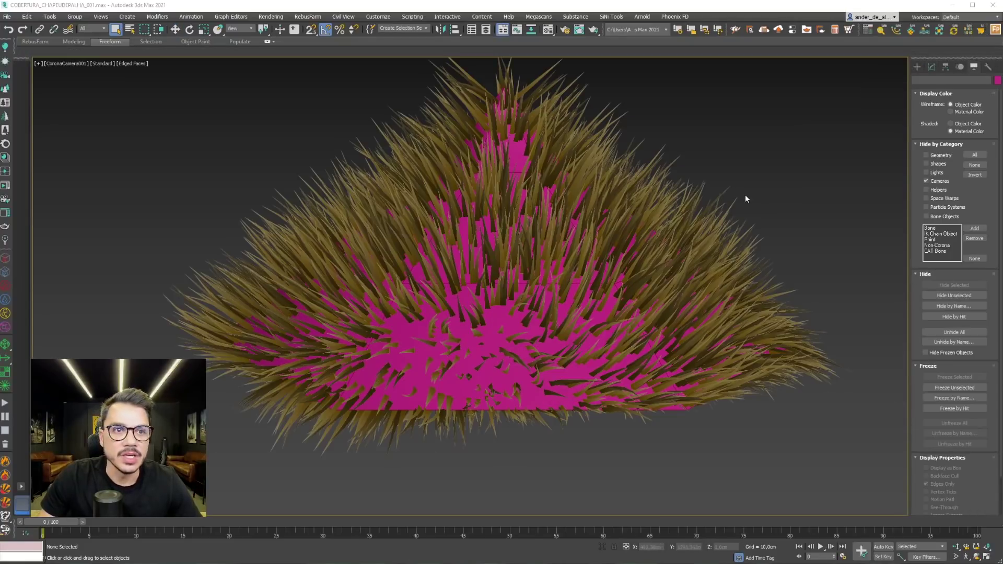
Select Cone001 in a Perspective view and show its Hair and Fur (WSM) modifier settings.
left_click(539, 261)
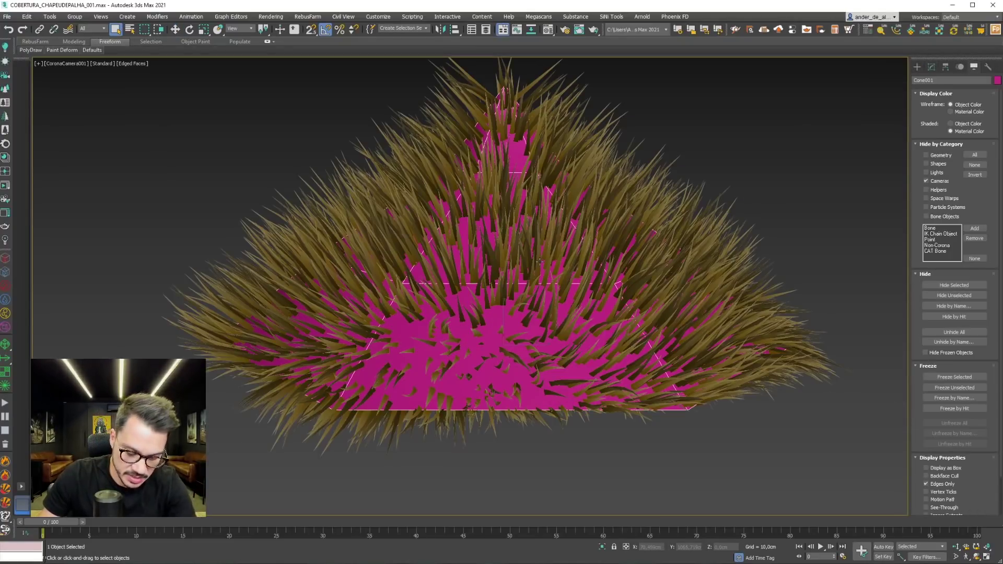
key("p")
mouse_move(540, 262)
middle_mouse_down("alt")
mouse_move(421, 387)
mouse_move(656, 254)
middle_mouse_up("alt")
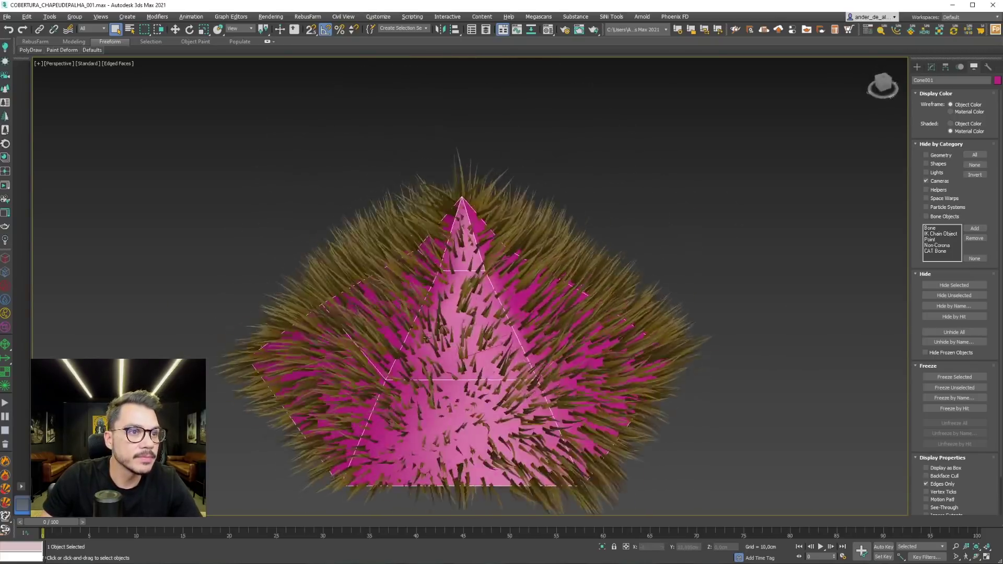
left_click(931, 68)
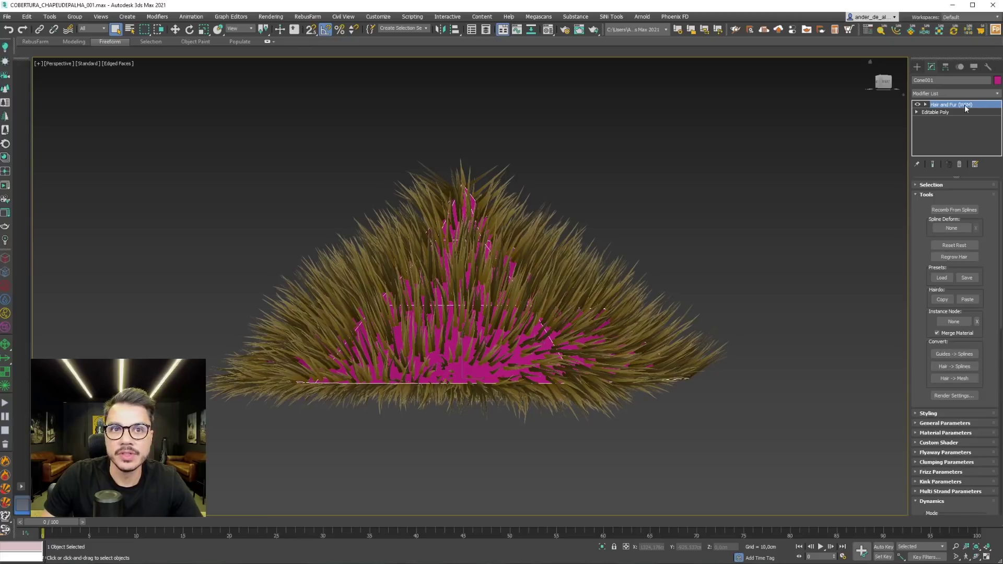
Orbit and zoom around the cone to inspect the straw strands from above, below and the side.
middle_click_drag(844, 257, 518, 317, "alt")
scroll(518, 317, "up", 5)
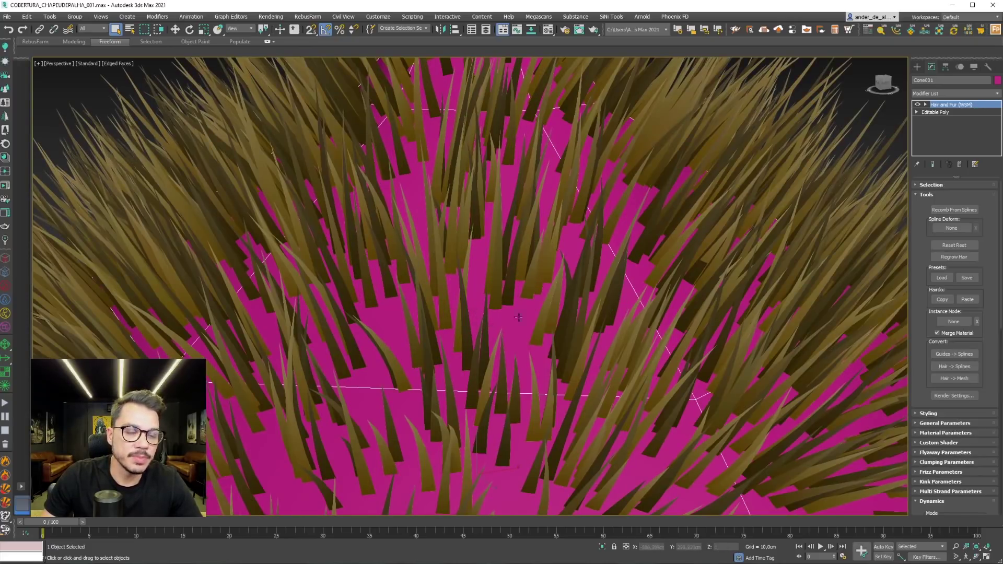
scroll(559, 311, "up", 2)
scroll(559, 311, "up", 2)
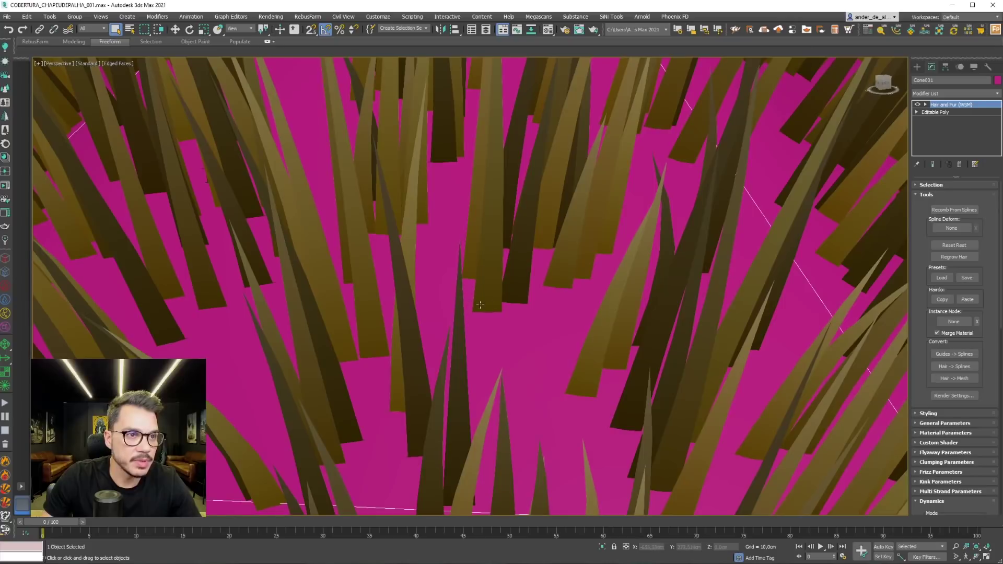
scroll(515, 363, "up", 2)
middle_click_drag(515, 363, 515, 447, "alt")
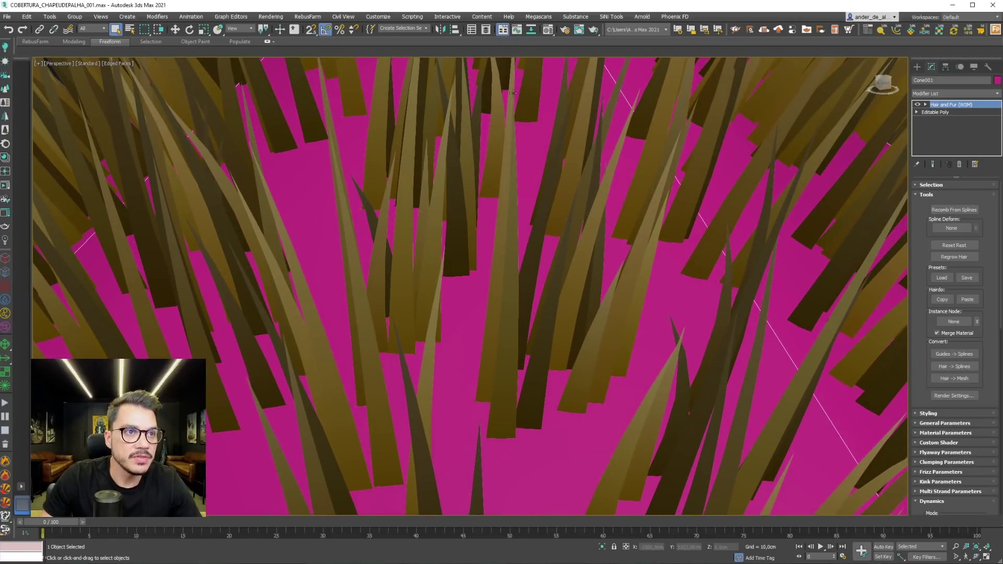
scroll(513, 93, "down", 2)
scroll(520, 196, "down", 3)
scroll(586, 232, "down", 5)
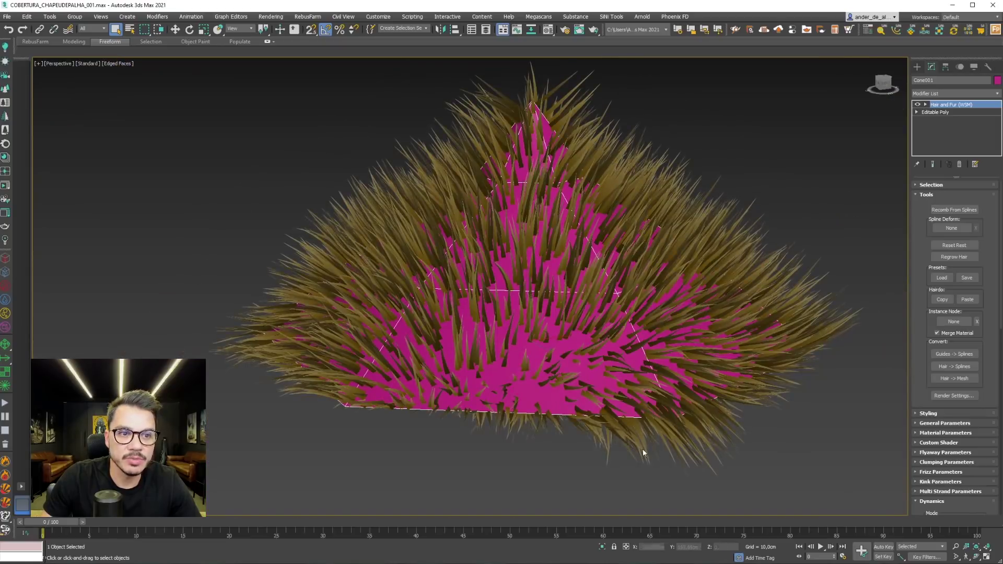
scroll(643, 453, "up", 5)
middle_click_drag(582, 335, 633, 291, "alt")
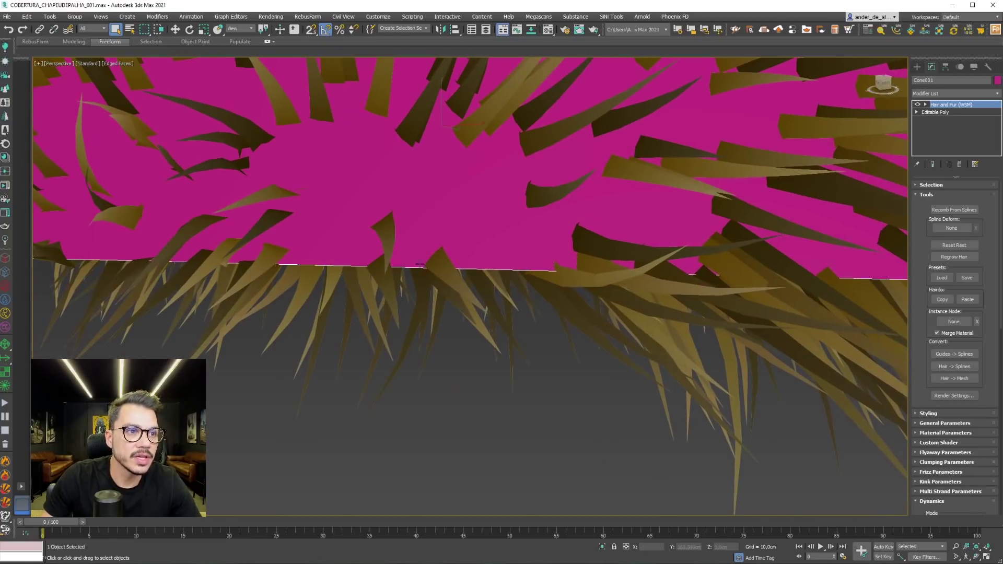
mouse_move(418, 263)
middle_mouse_down("alt")
mouse_move(523, 228)
mouse_move(568, 271)
middle_mouse_up("alt")
scroll(523, 228, "up", 2)
scroll(484, 220, "down", 5)
middle_click_drag(483, 219, 626, 254, "alt")
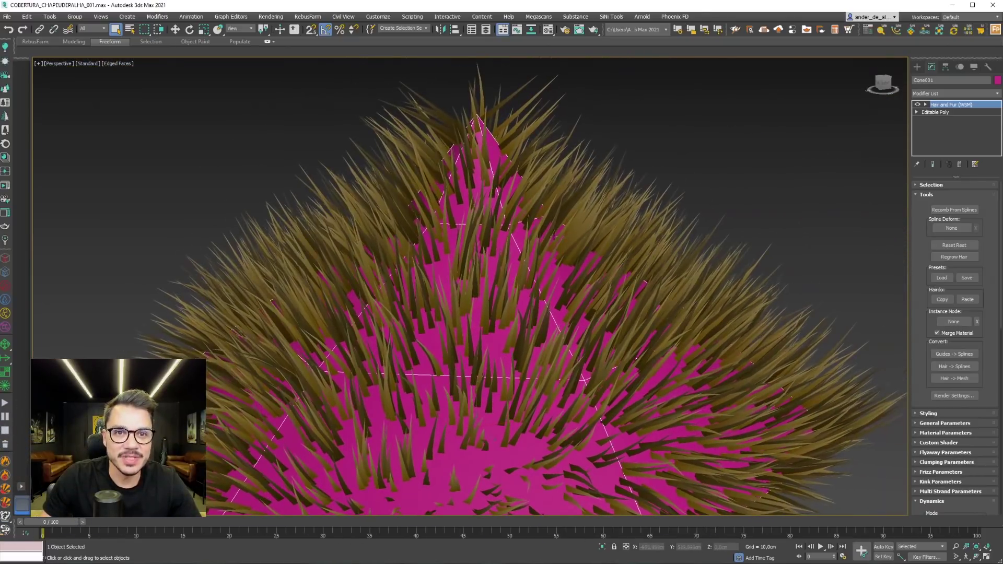
In General Parameters, set the hair Root Thick and Tip Thick both to 4.
left_click(930, 194)
left_click(930, 213)
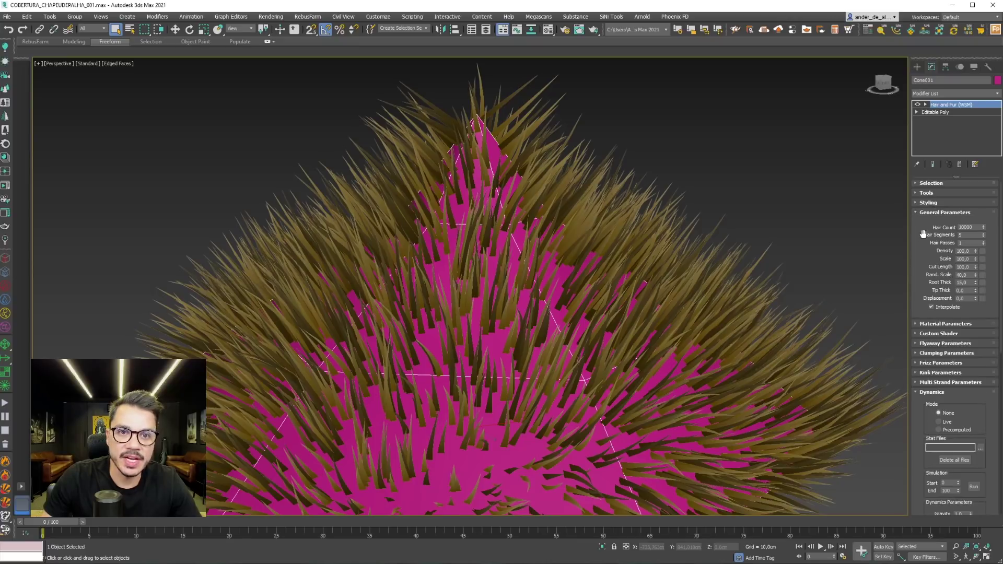
scroll(542, 288, "up", 4)
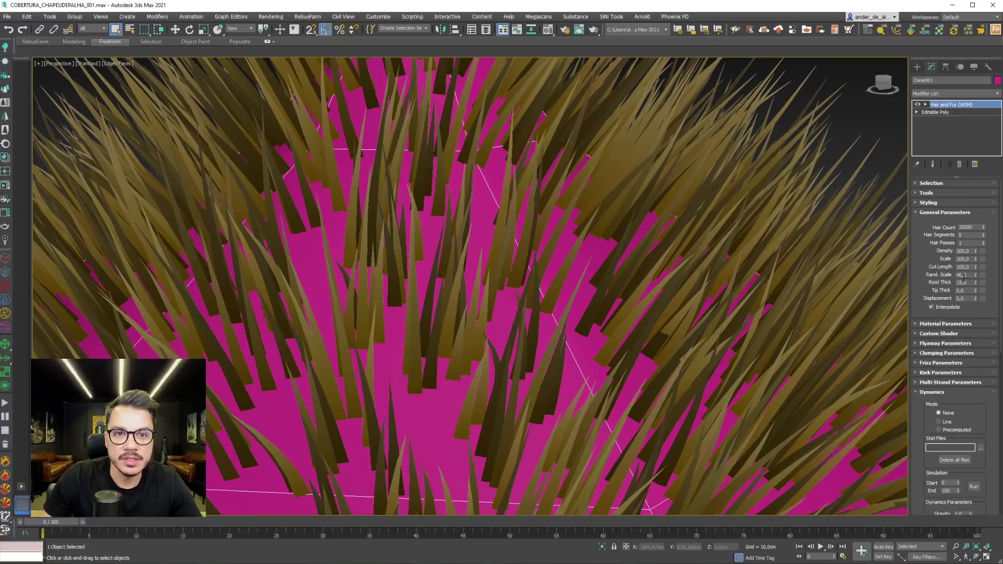
double_click(964, 282)
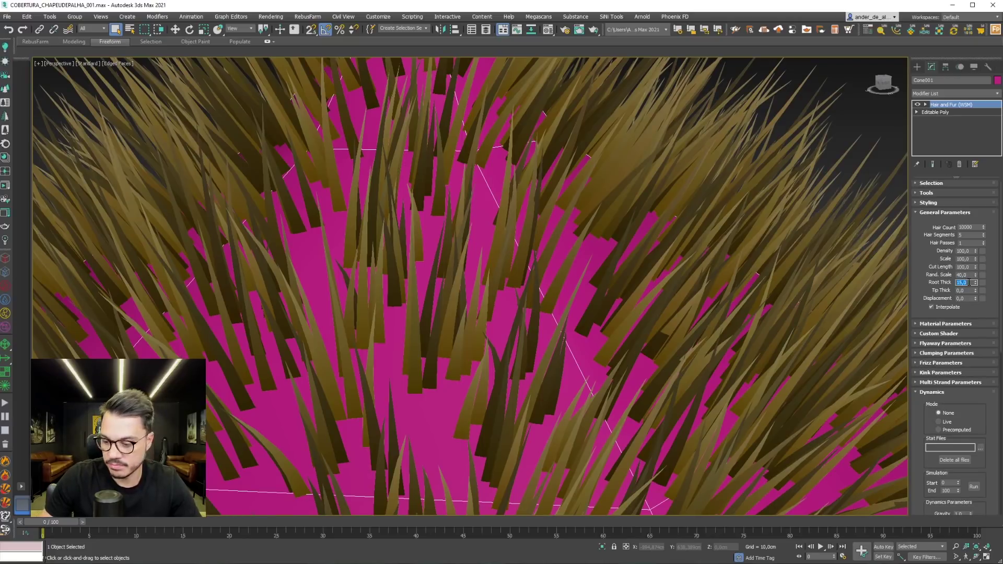
type("4")
key("Return")
key("Tab")
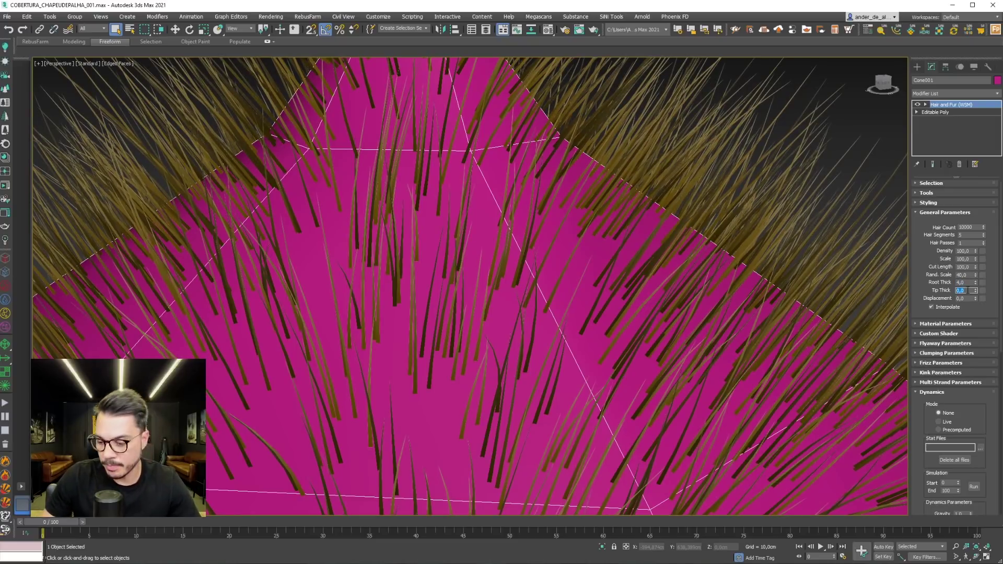
type("4")
key("Return")
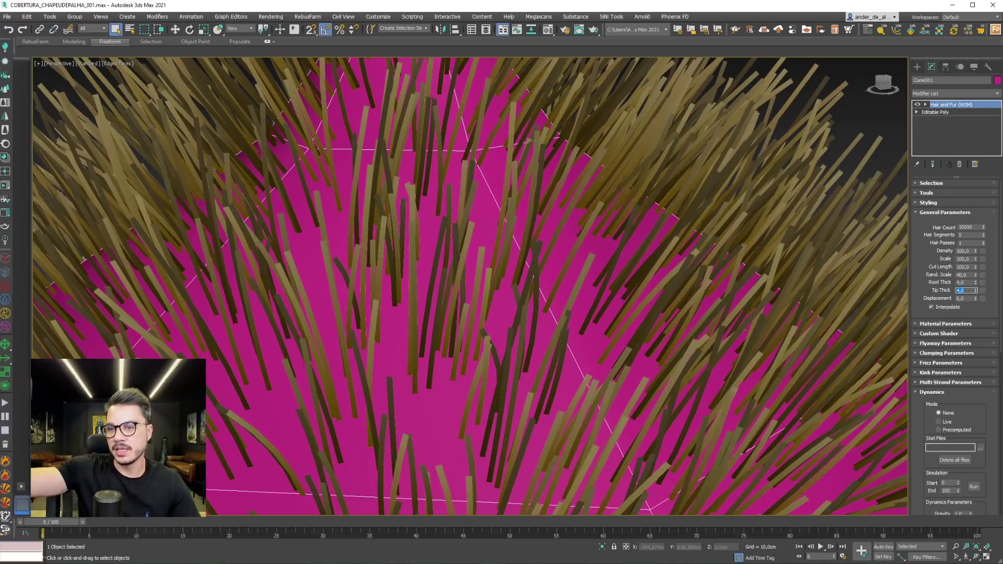
Set the hair segments to 3.
middle_click_drag(370, 340, 374, 337)
scroll(374, 337, "down", 5)
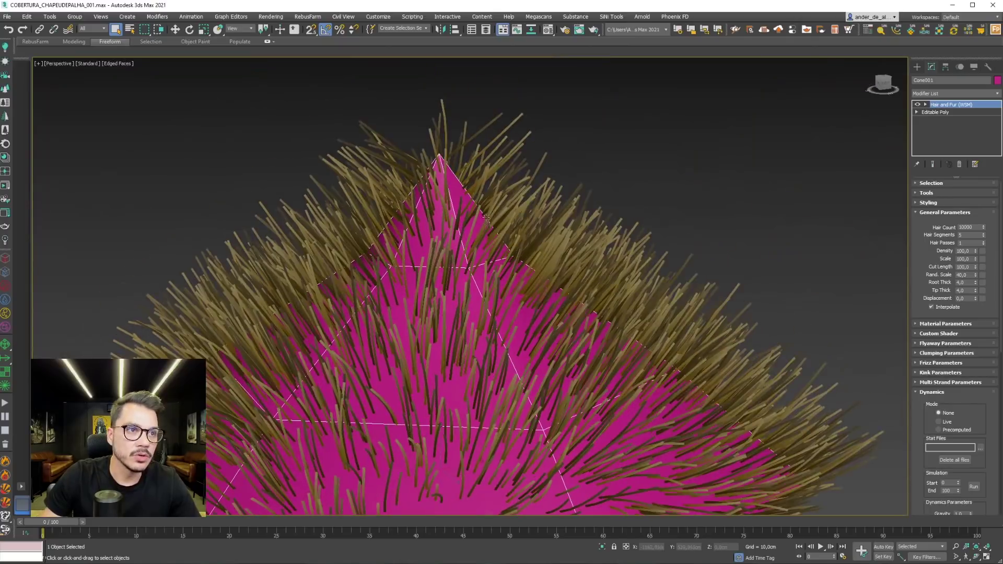
scroll(522, 199, "up", 2)
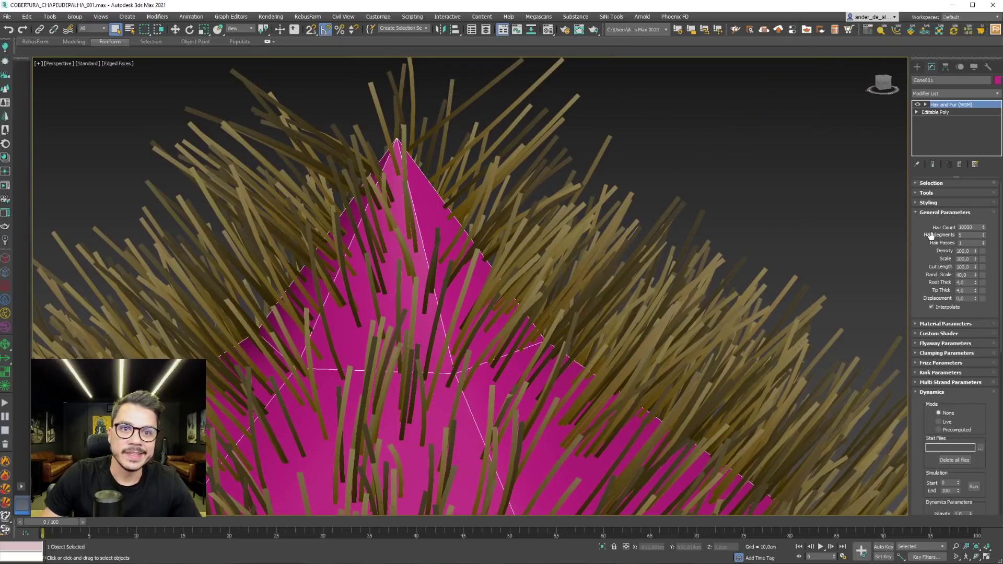
type("3")
key("Return")
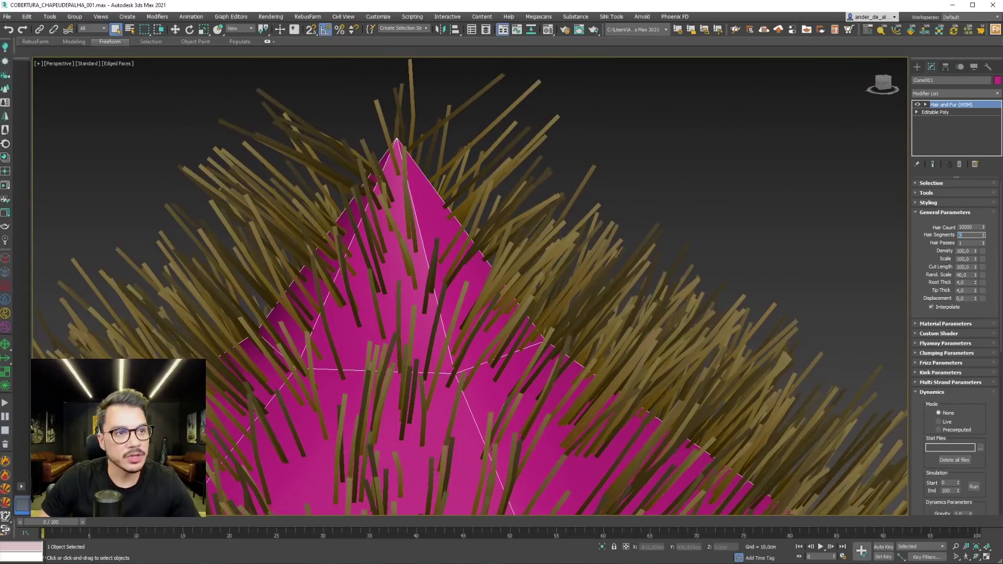
Reframe the cone and check the thinner hair in a Corona interactive render preview.
middle_click_drag(609, 291, 545, 243, "alt")
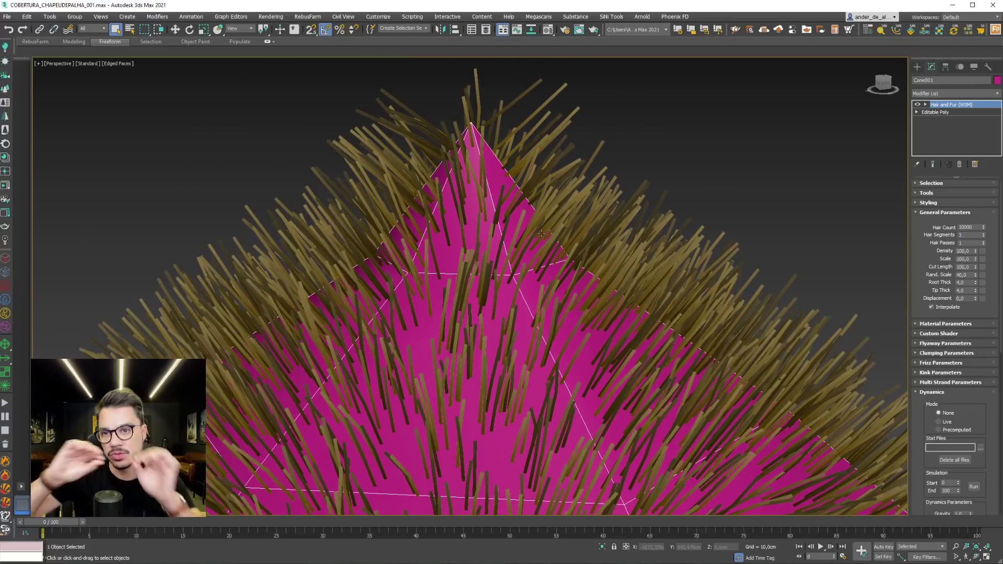
middle_click_drag(541, 233, 578, 347, "alt")
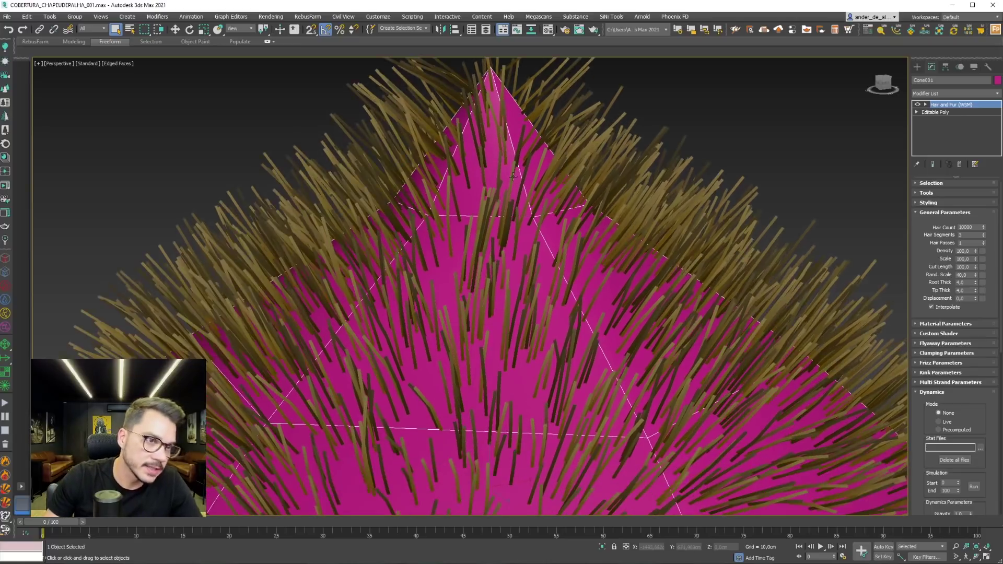
scroll(578, 346, "down", 3)
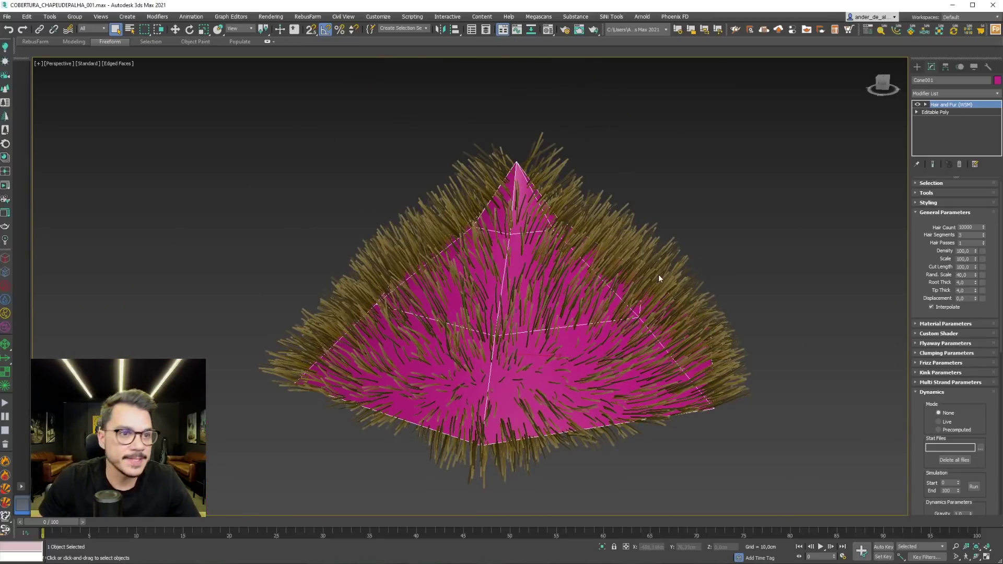
mouse_move(658, 274)
middle_mouse_down()
mouse_move(686, 281)
mouse_move(646, 340)
middle_mouse_up()
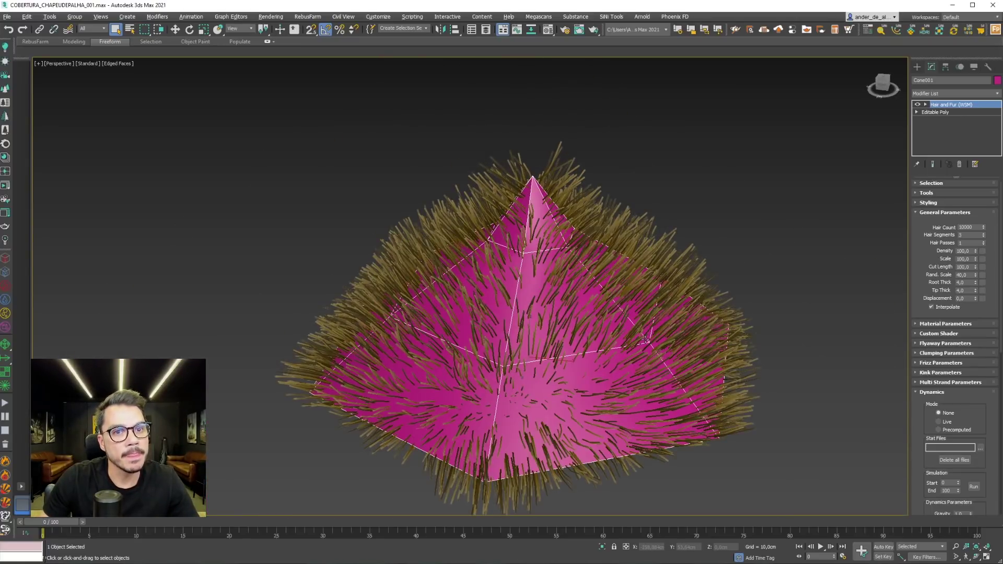
scroll(581, 279, "up", 3)
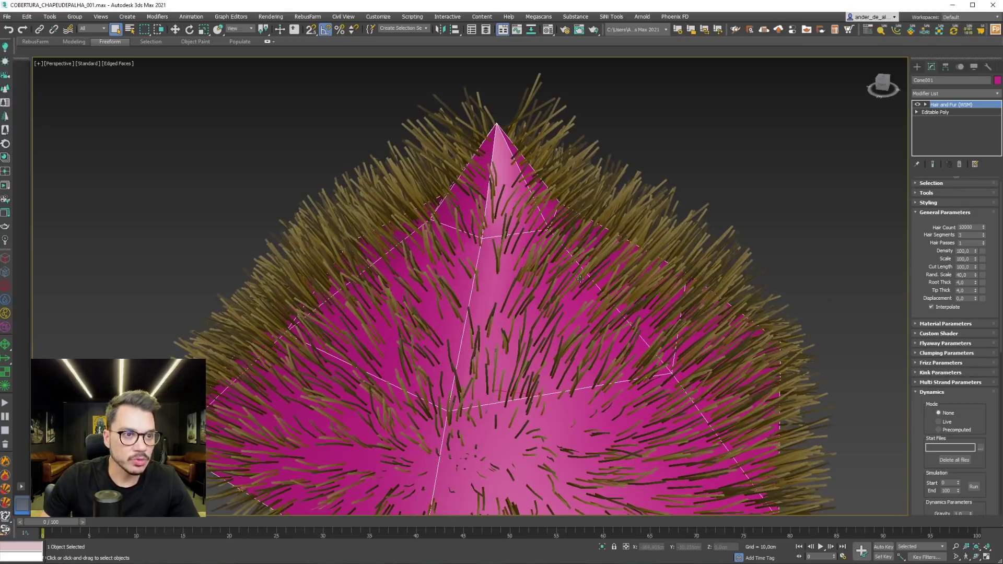
left_click(5, 185)
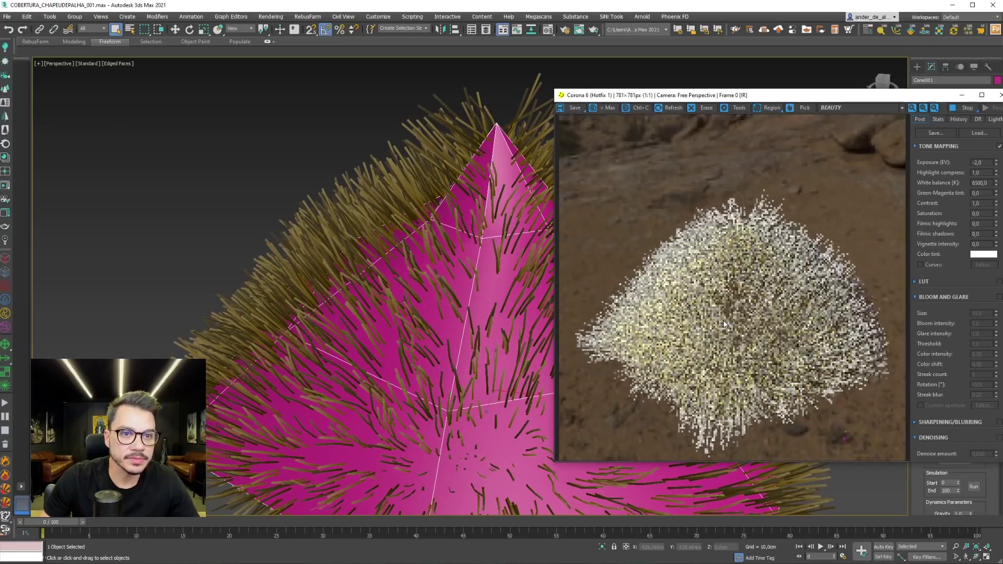
left_click(1000, 95)
Reduce the hair Scale to 70 and verify the shorter strands in Corona IR.
scroll(926, 253, "down", 2)
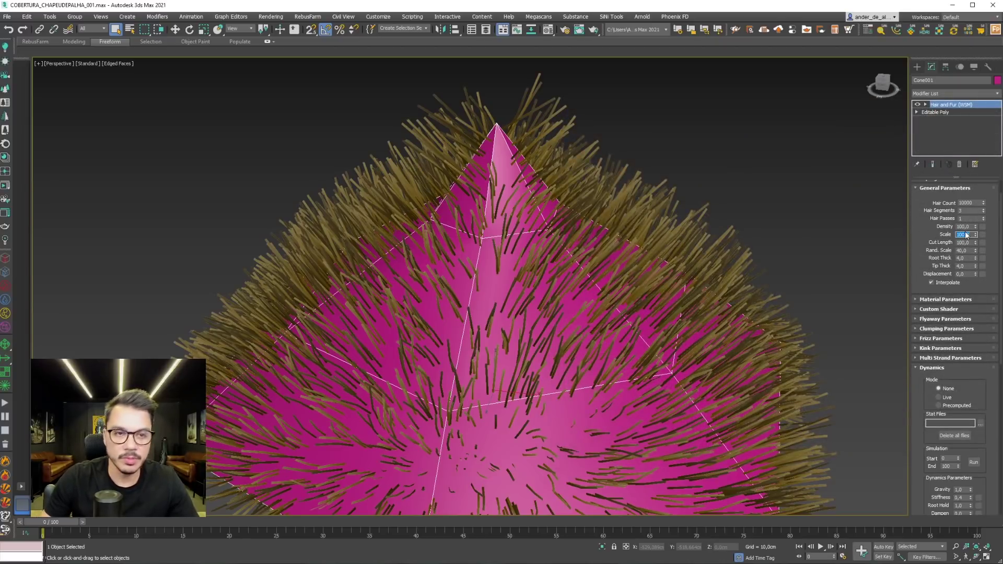
type("70")
key("Return")
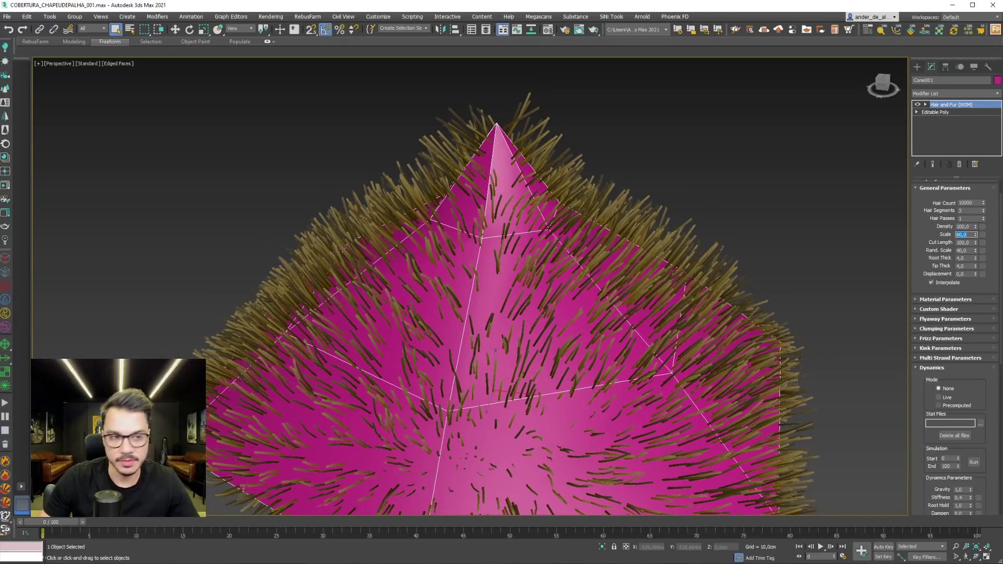
left_click(11, 191)
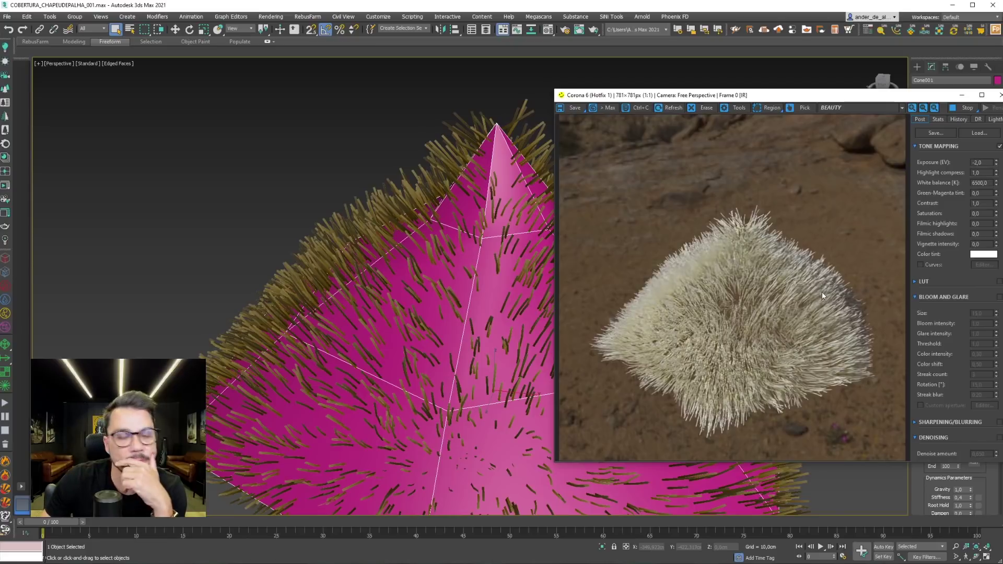
left_click(961, 95)
middle_click_drag(579, 357, 725, 259, "alt")
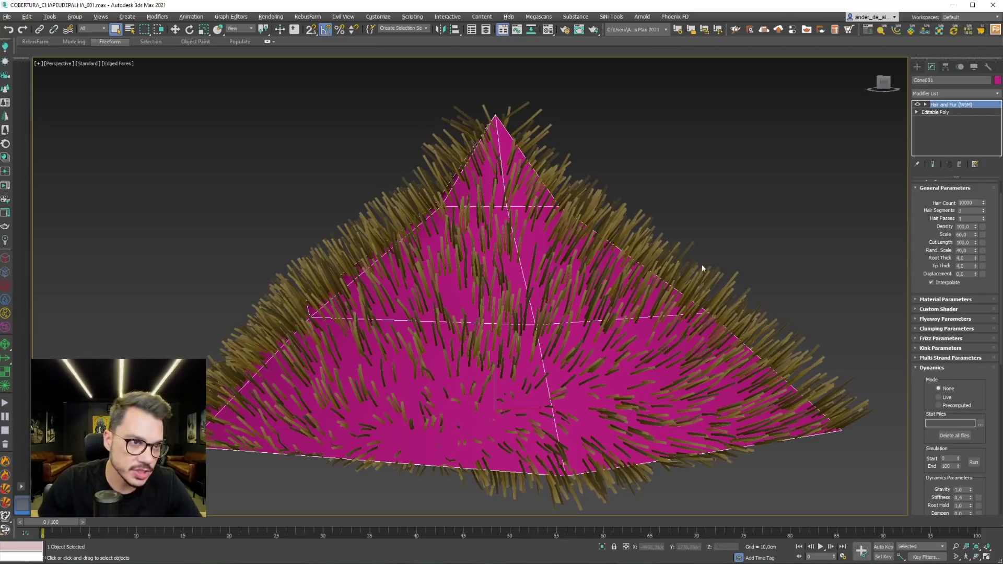
scroll(705, 230, "down", 5)
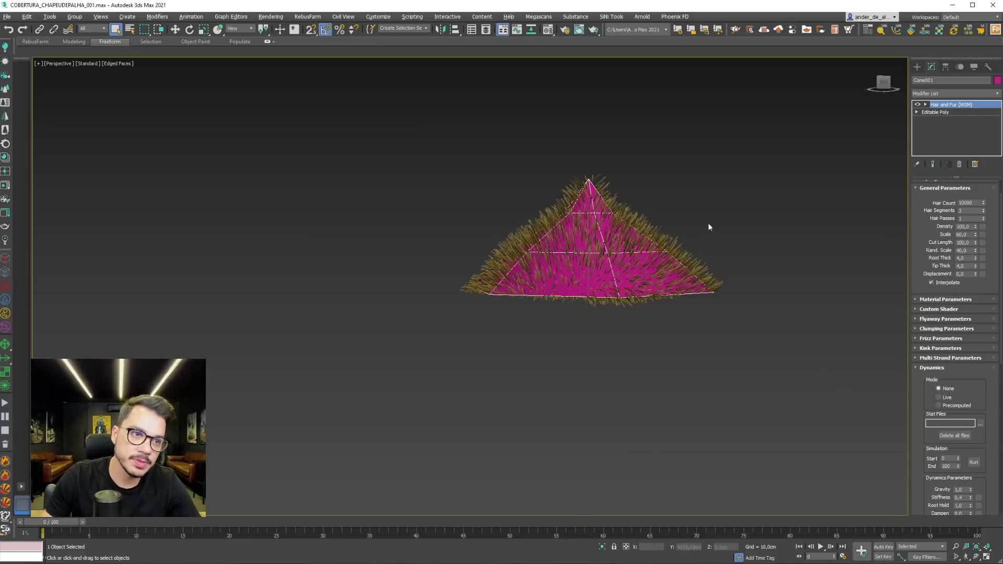
Briefly toggle hair styling mode on and off, leaving the styling options hidden.
left_click(932, 189)
left_click(931, 204)
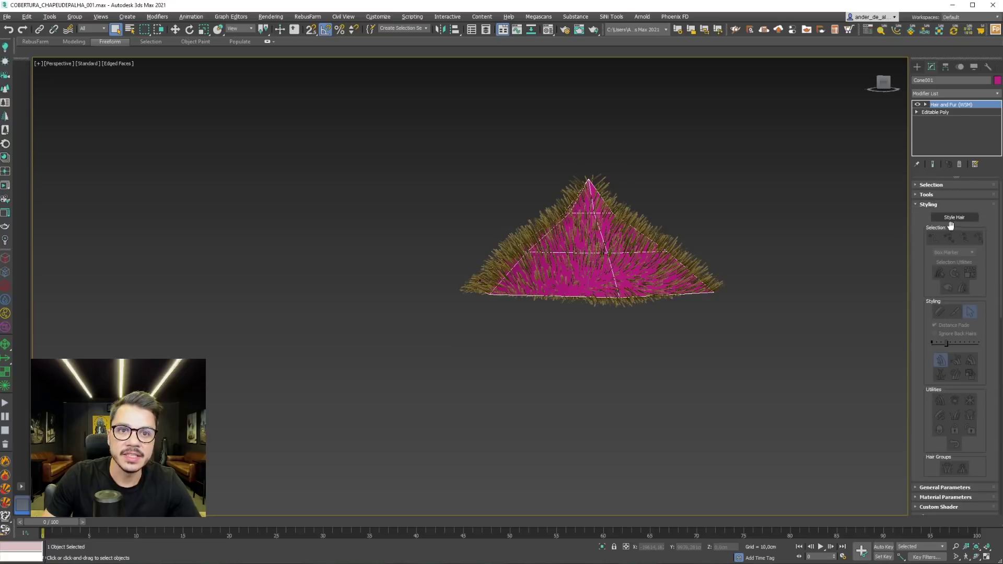
left_click(957, 219)
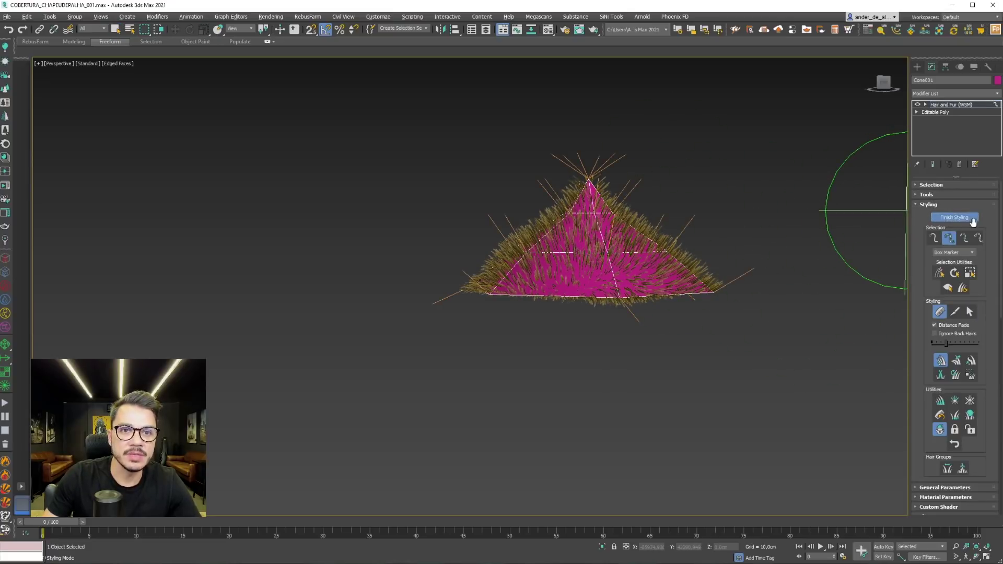
left_click(954, 217)
left_click(924, 205)
middle_click_drag(790, 300, 719, 307, "alt")
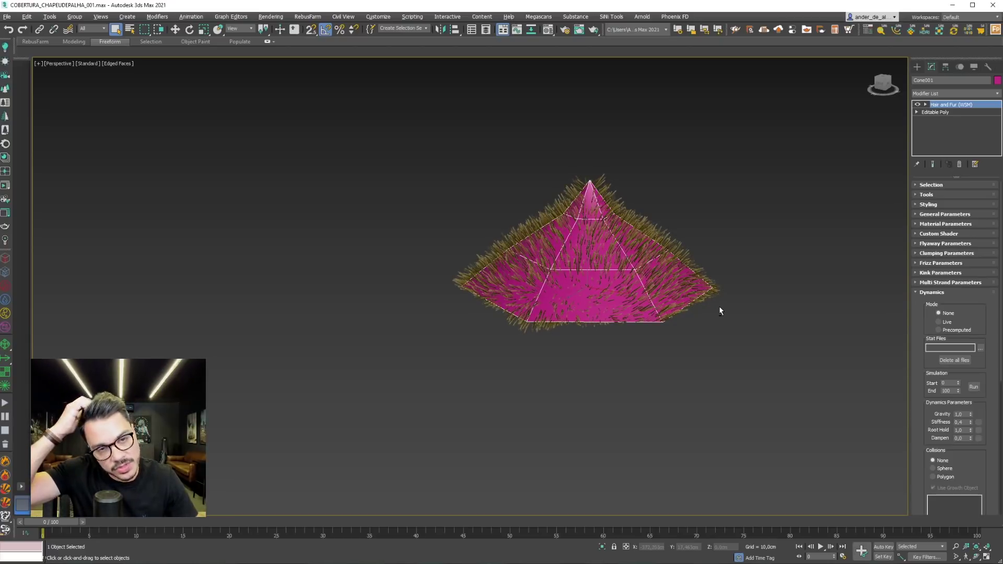
left_click_drag(915, 312, 914, 256)
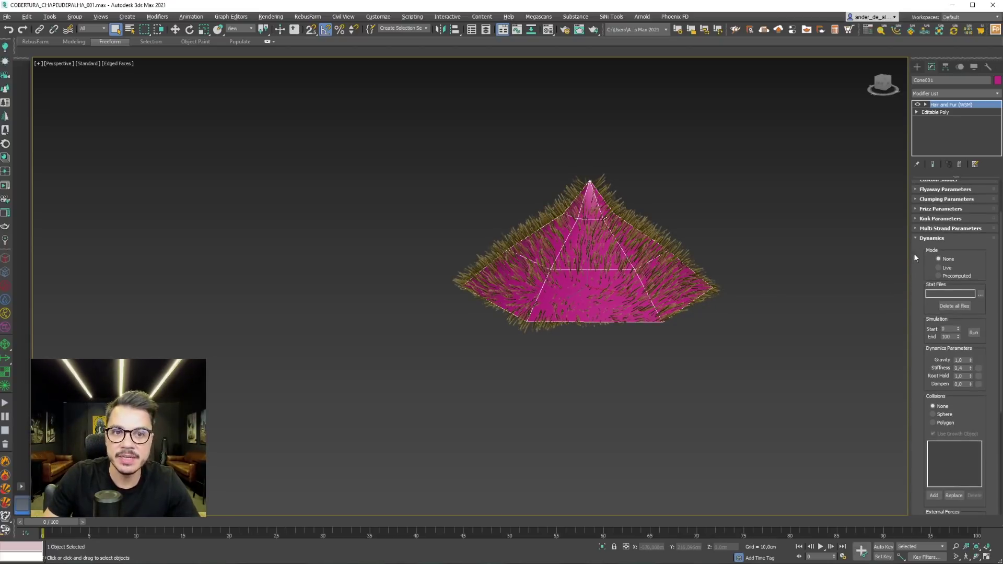
Set hair Dynamics Mode to Live and raise Gravity to 10.
left_click(942, 268)
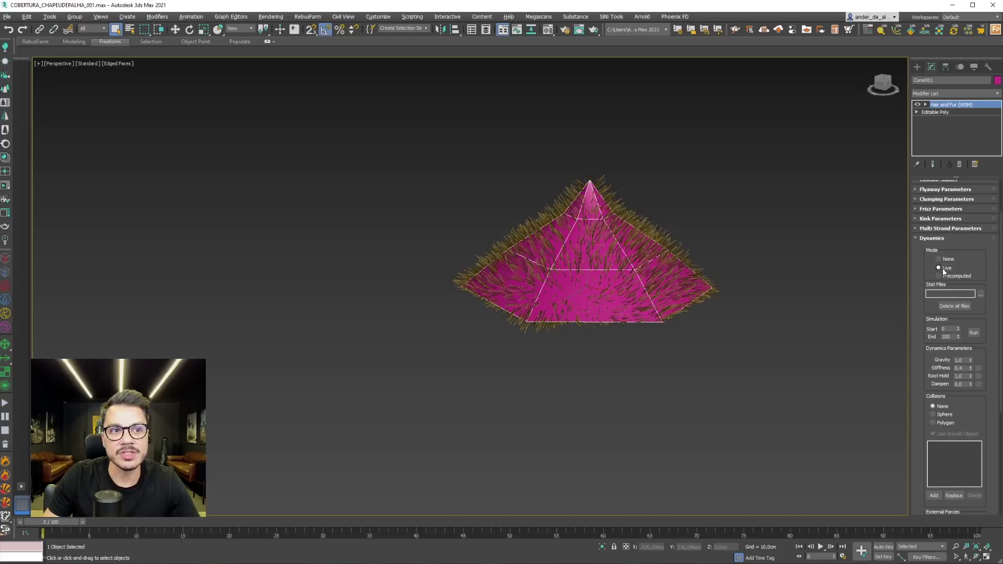
scroll(602, 284, "up", 3)
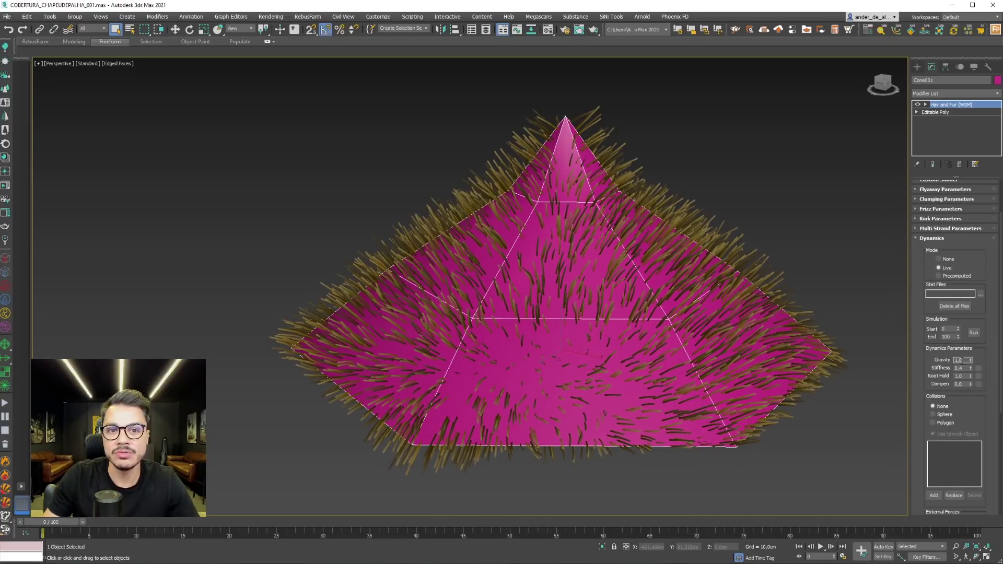
type("5")
key("Return")
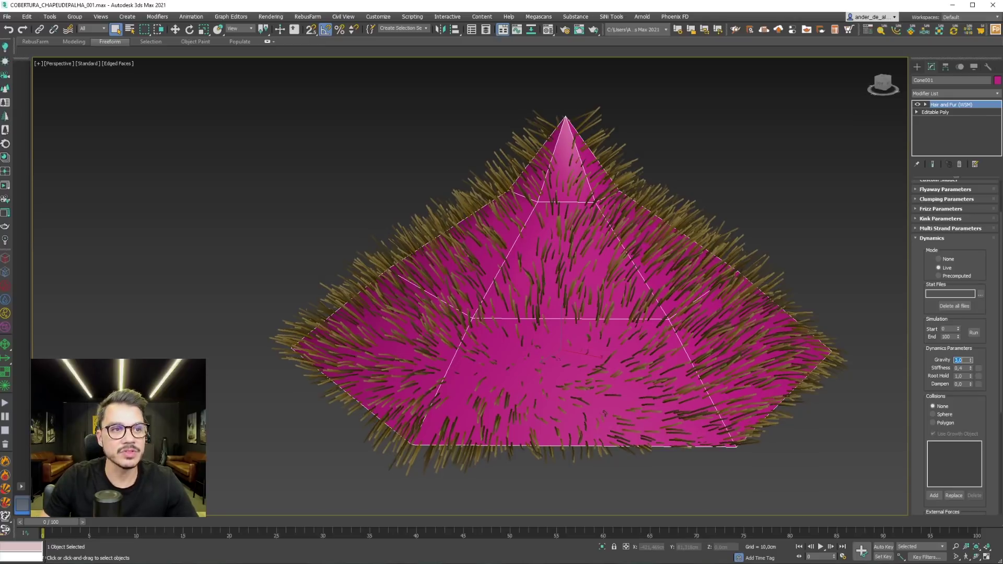
type("10")
key("Return")
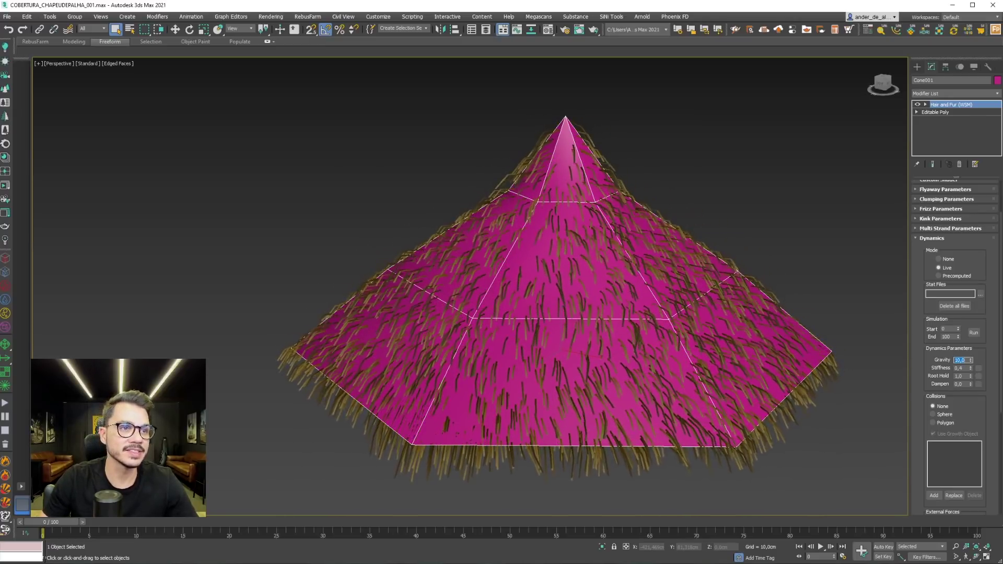
middle_click_drag(401, 387, 426, 361, "alt")
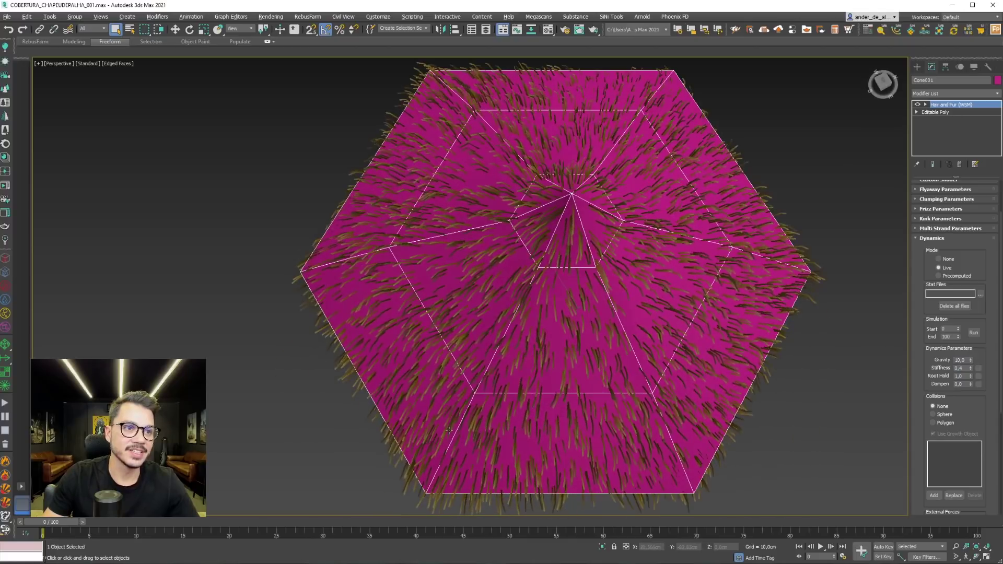
scroll(366, 349, "down", 3)
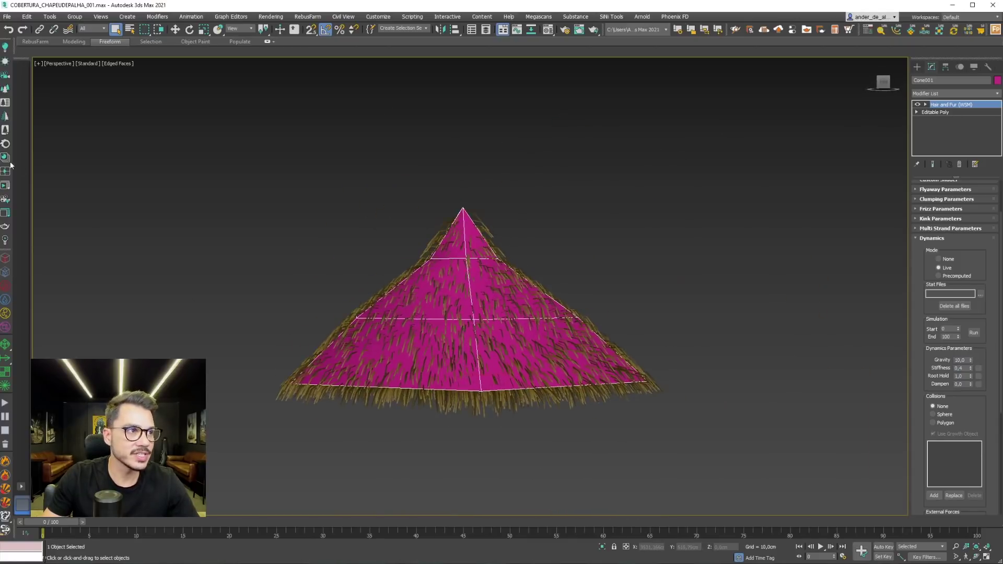
Preview the drooping hair in Corona IR, then set Dynamics Mode back to None.
left_click(5, 185)
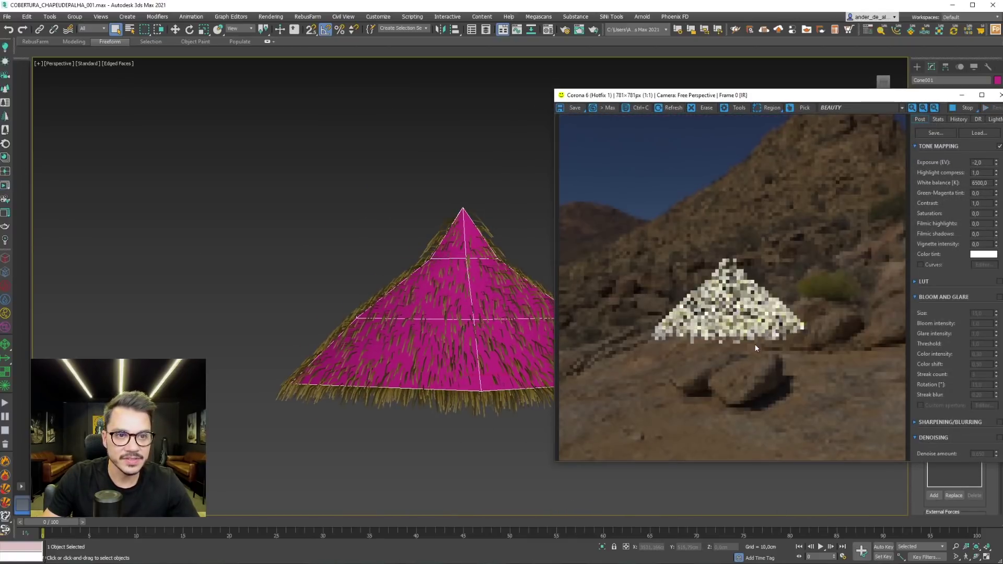
scroll(768, 303, "up", 1)
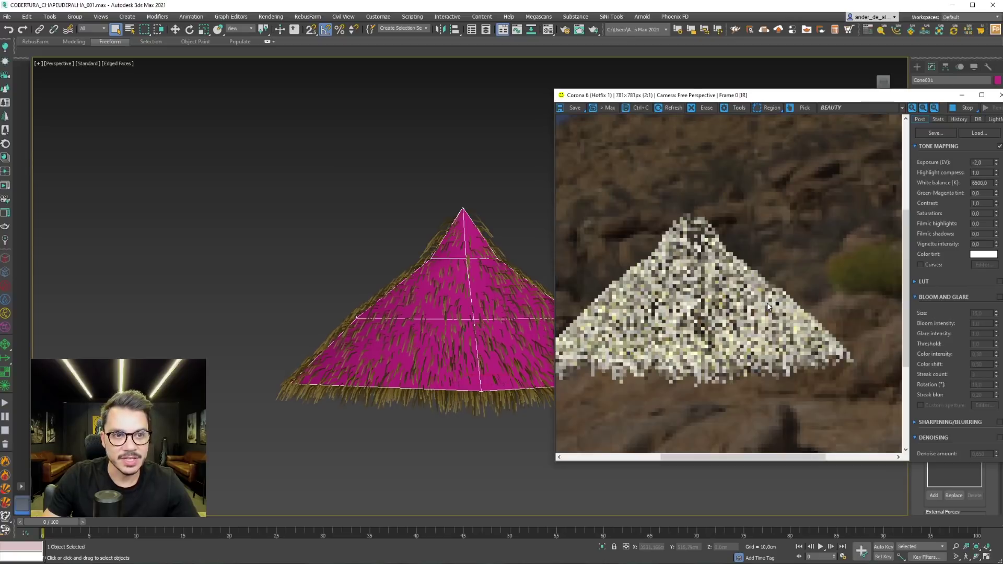
left_click(408, 397)
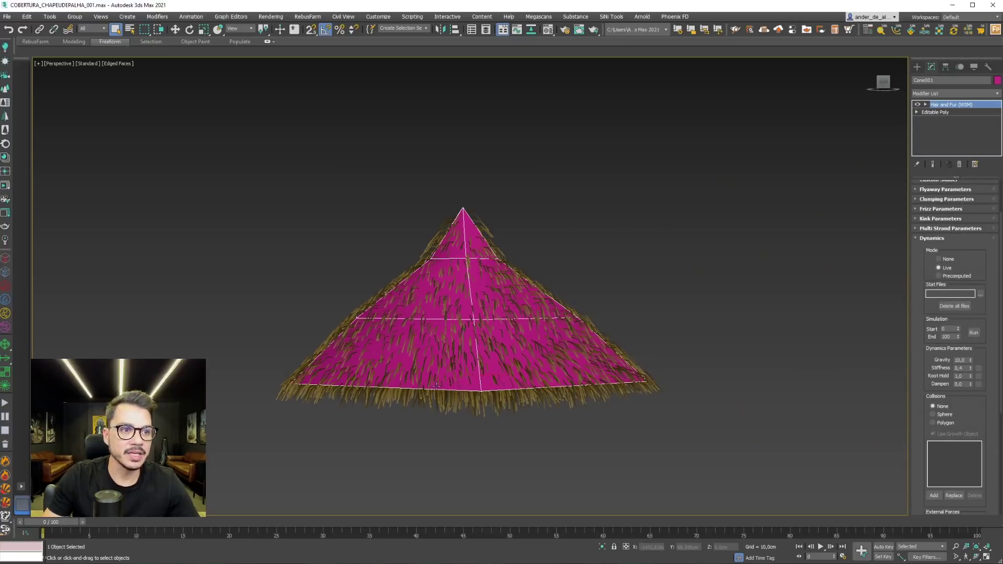
middle_click_drag(436, 386, 500, 382, "alt")
scroll(500, 382, "up", 3)
scroll(499, 370, "up", 2)
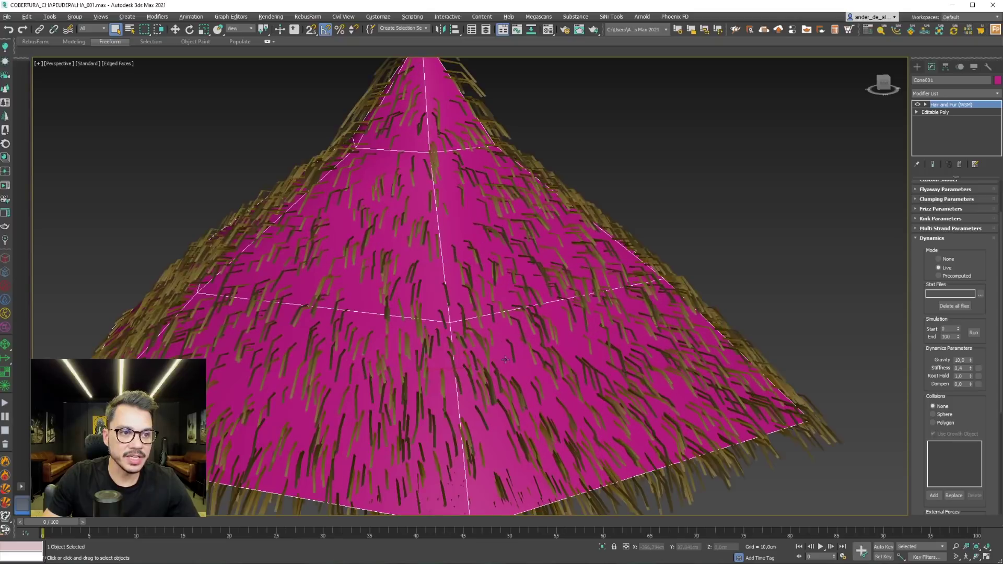
left_click(948, 259)
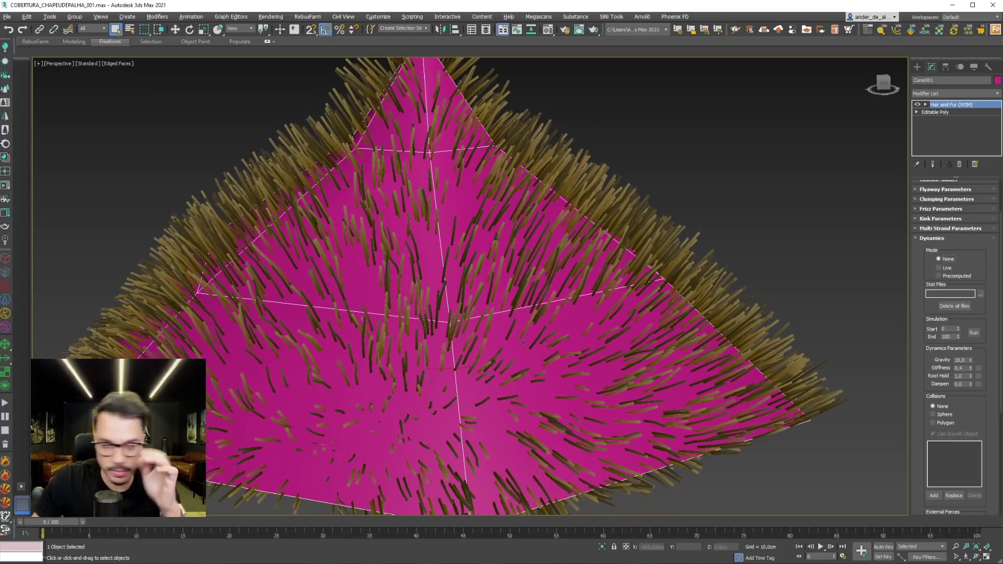
In General Parameters, set the Hair Count to 20000.
scroll(562, 358, "down", 2)
scroll(579, 367, "down", 1)
middle_click_drag(610, 306, 614, 298)
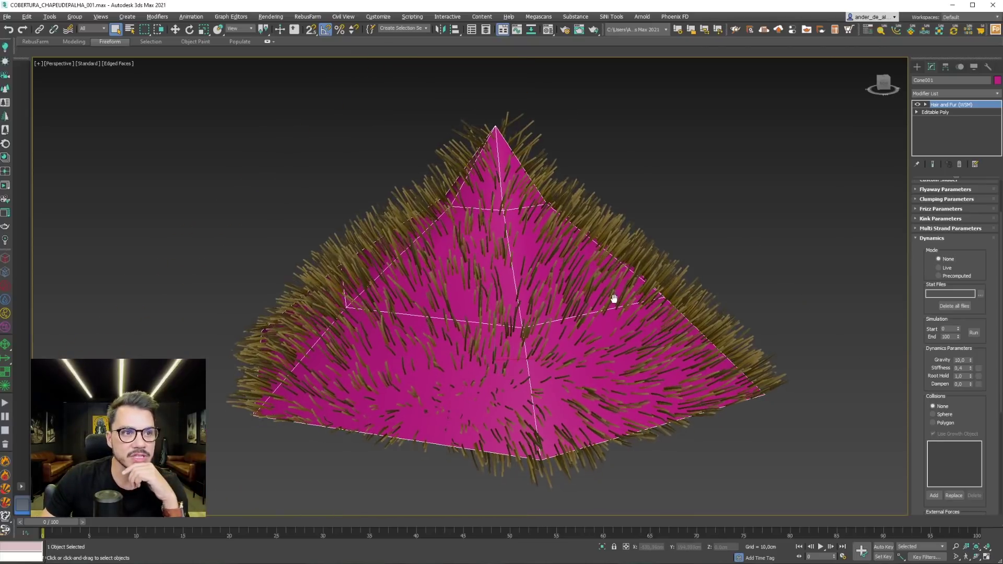
scroll(940, 251, "up", 3)
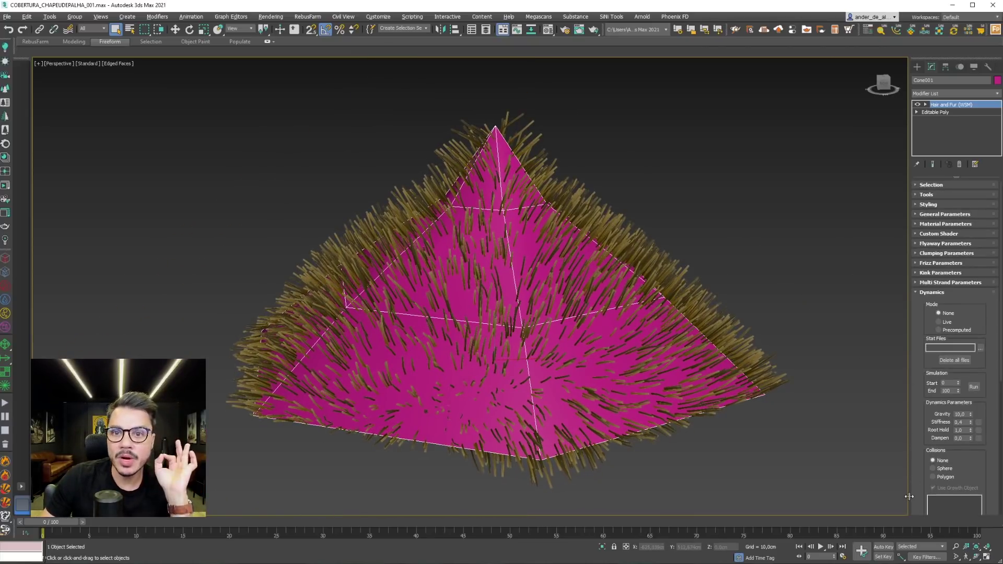
left_click(940, 214)
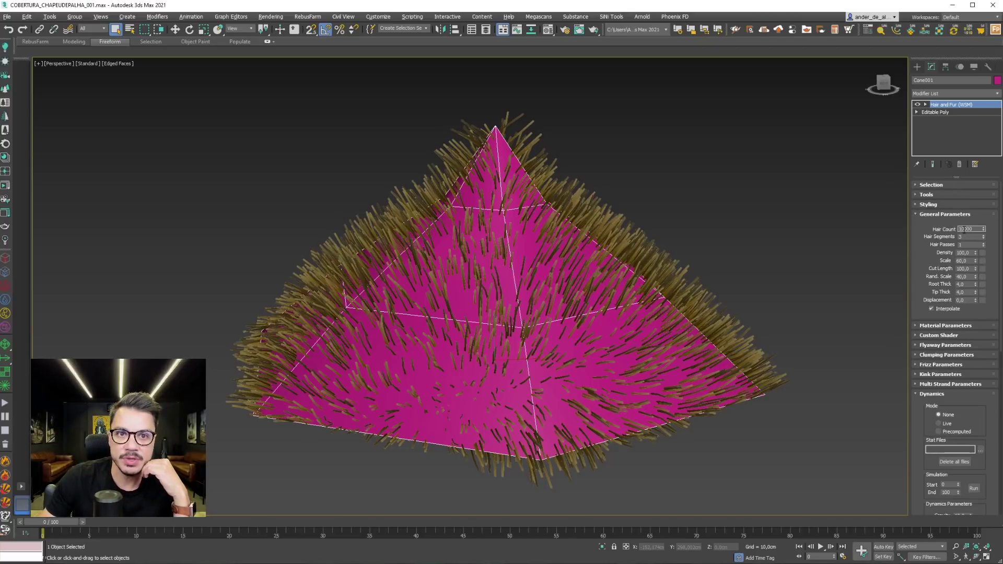
type("20000")
key("Return")
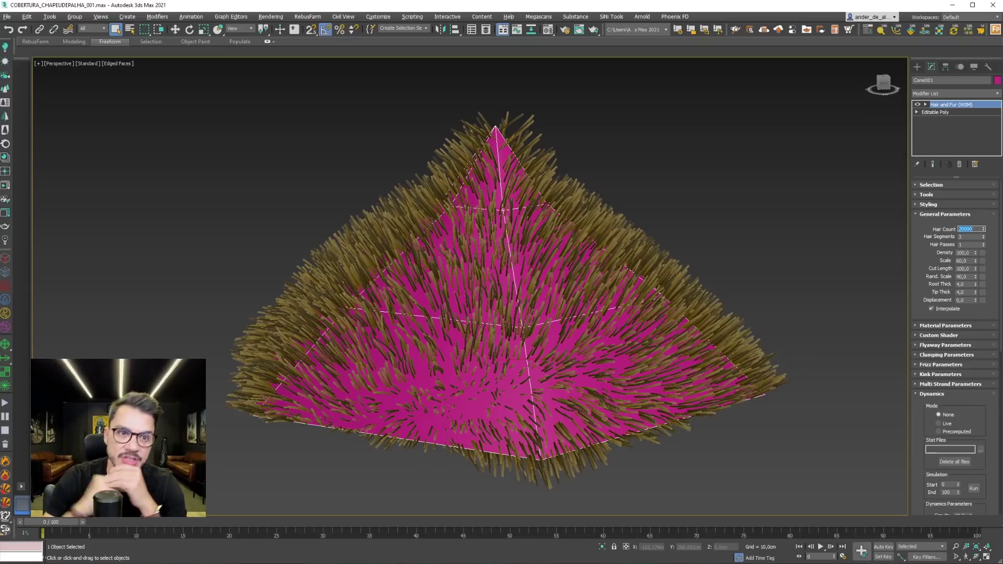
Set Rand. Scale to 100 and frame the whole hairy pyramid with Z.
middle_click_drag(396, 204, 483, 202)
scroll(482, 202, "up", 5)
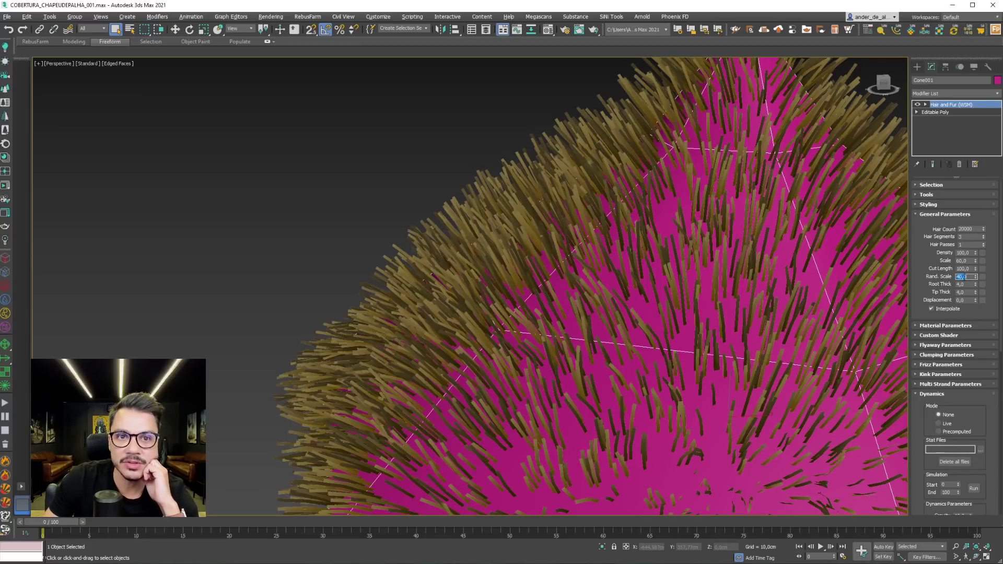
type("100")
key("Return")
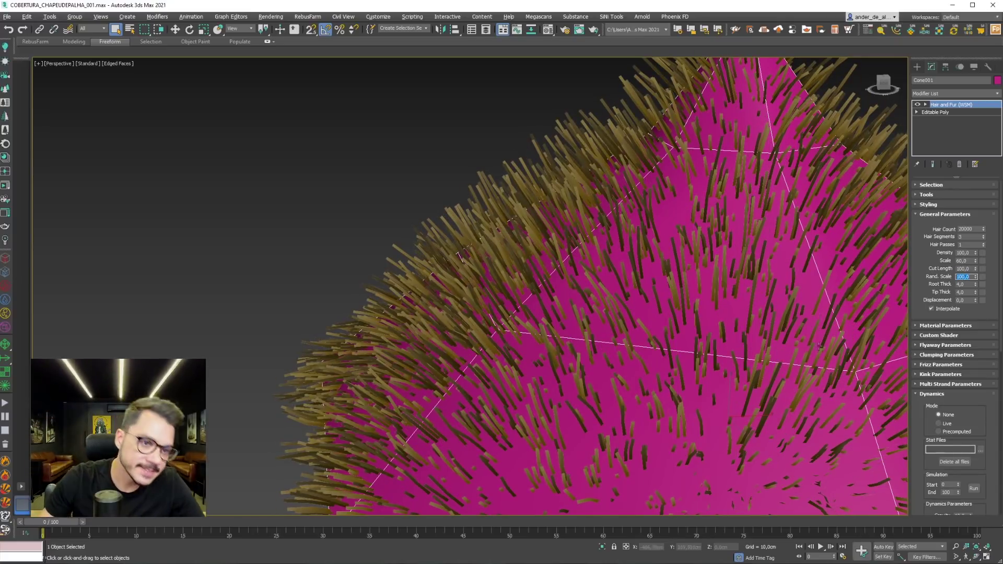
key("z")
left_click(932, 394)
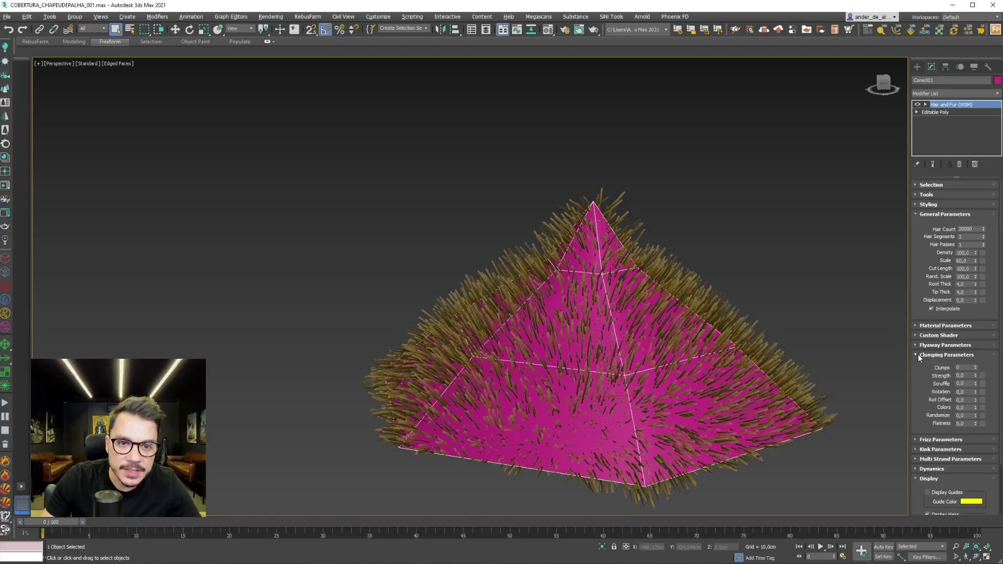
In Flyaway Parameters, set the flyaway percentage to 5.
left_click(928, 346)
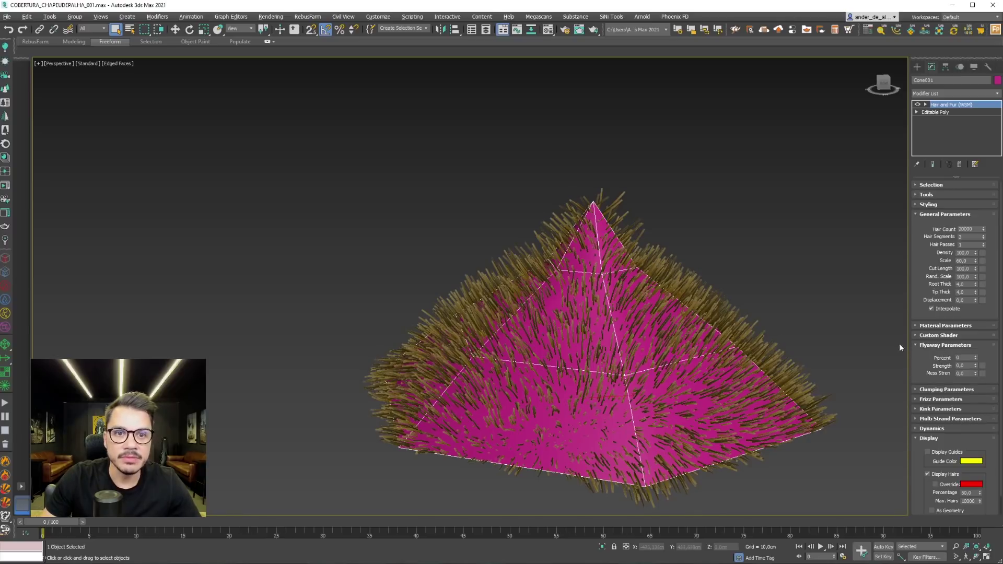
middle_click_drag(696, 344, 703, 403, "alt")
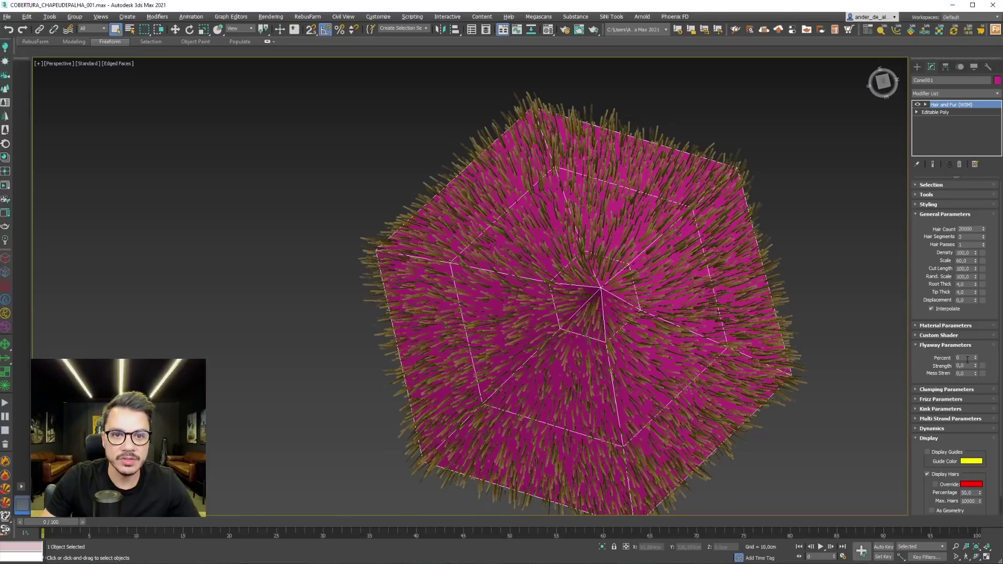
type("5")
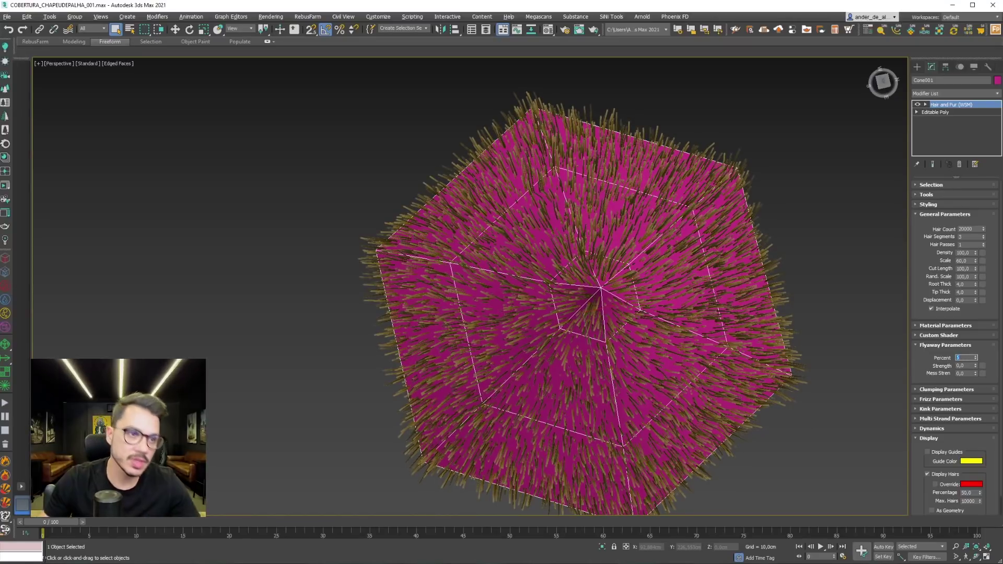
key("Return")
mouse_move(799, 313)
middle_mouse_down("alt")
mouse_move(803, 348)
mouse_move(601, 293)
middle_mouse_up("alt")
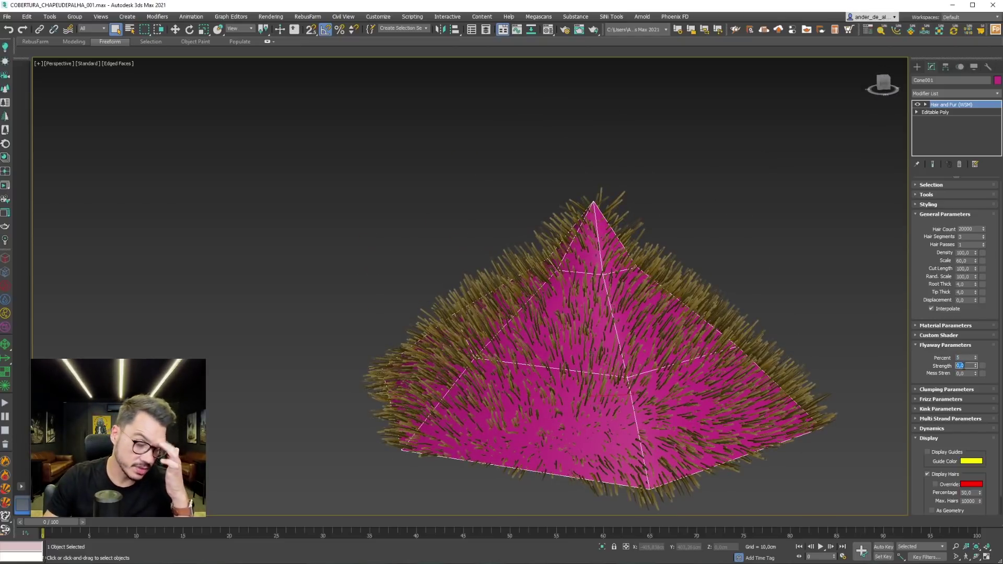
Set the flyaway Strength to 1 and frame the pyramid.
double_click(960, 366)
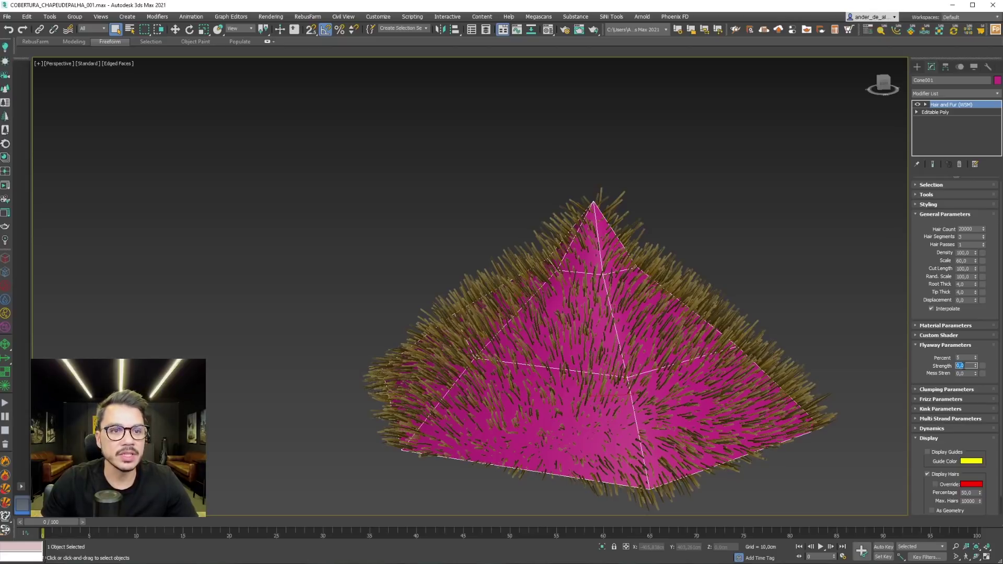
type("1")
key("Return")
scroll(539, 252, "up", 2)
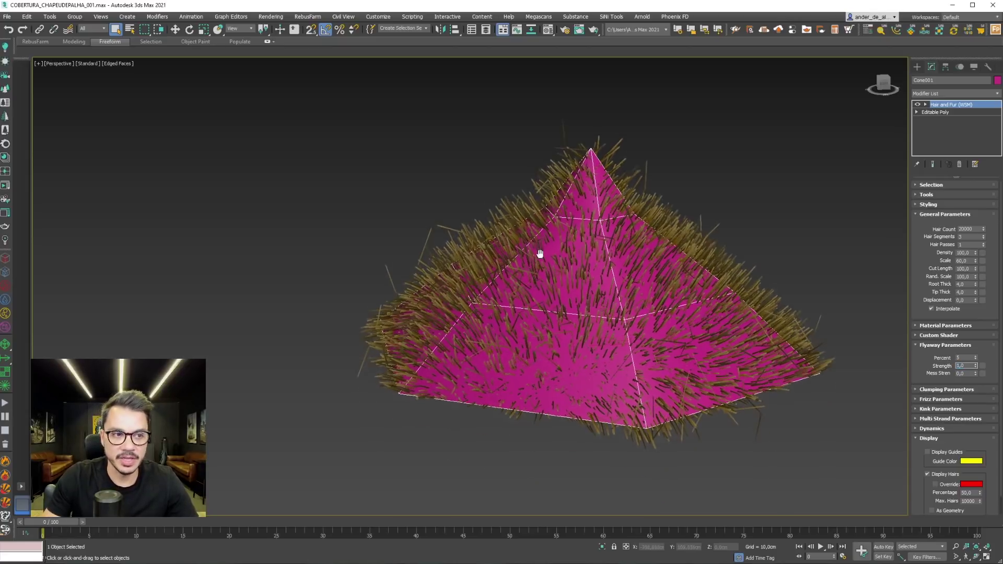
scroll(522, 245, "up", 3)
scroll(470, 224, "up", 2)
scroll(460, 221, "up", 2)
key("z")
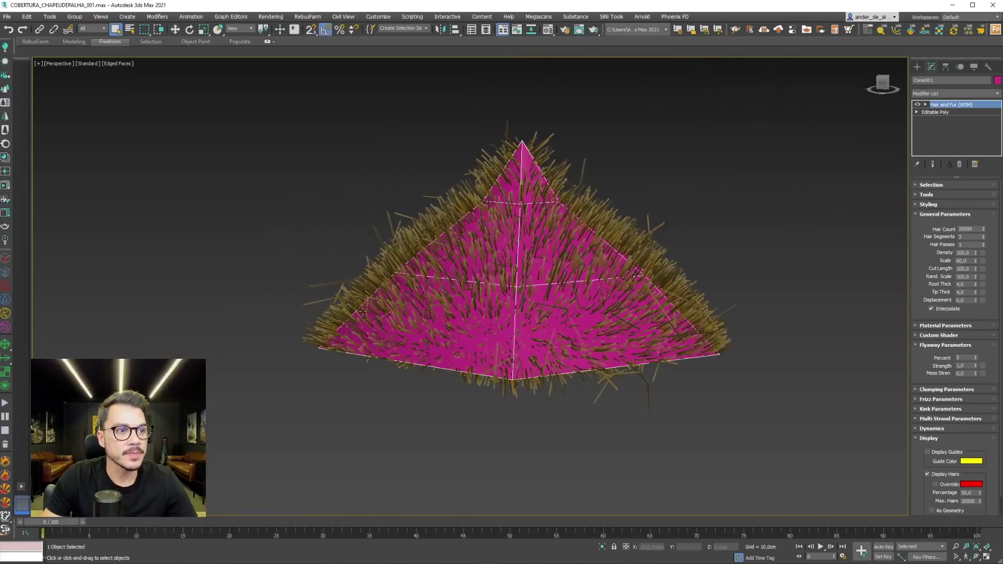
Lower the flyaway Strength to 0,2.
mouse_move(449, 311)
middle_mouse_down("alt")
mouse_move(520, 305)
mouse_move(624, 322)
middle_mouse_up("alt")
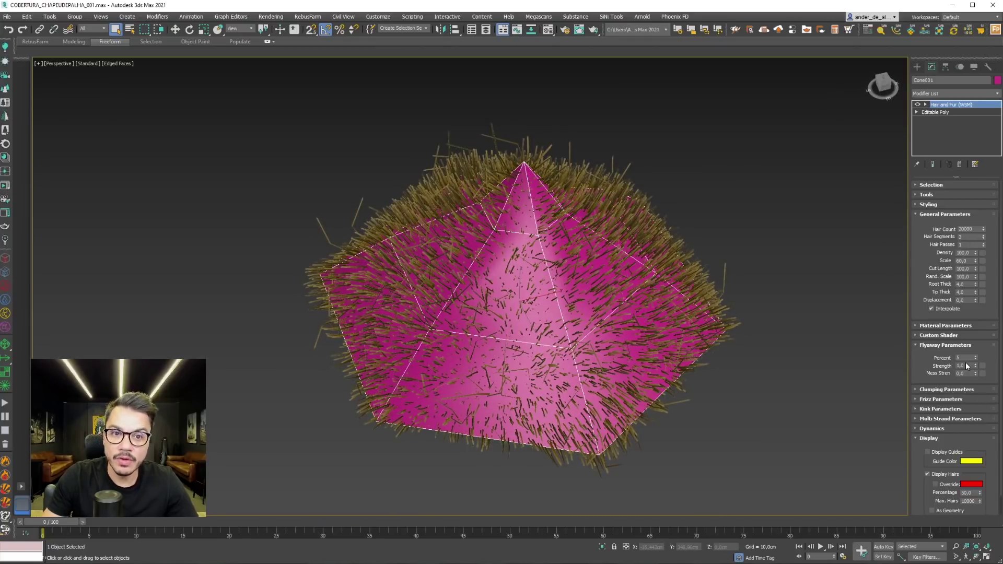
type("0,2")
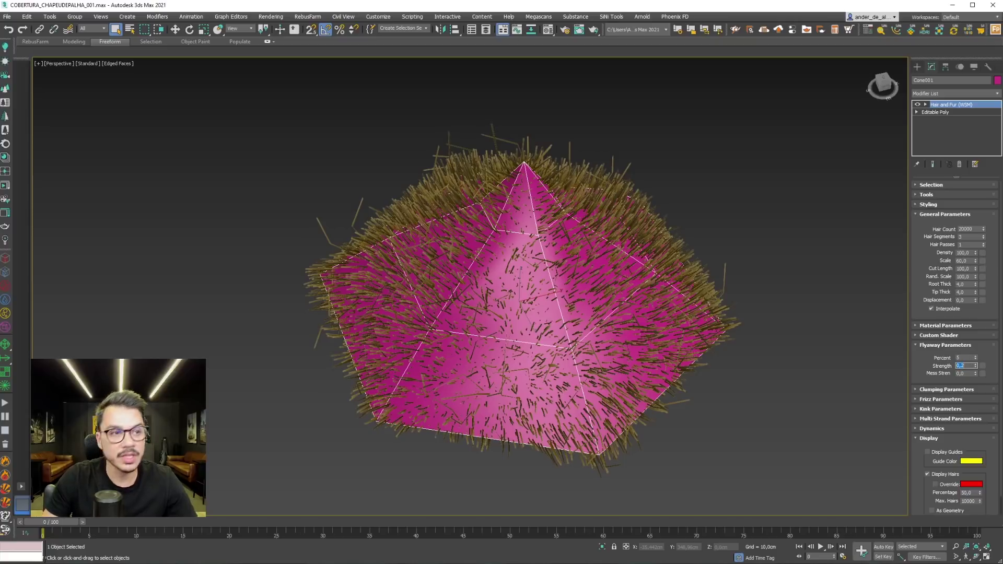
key("Return")
key("Return")
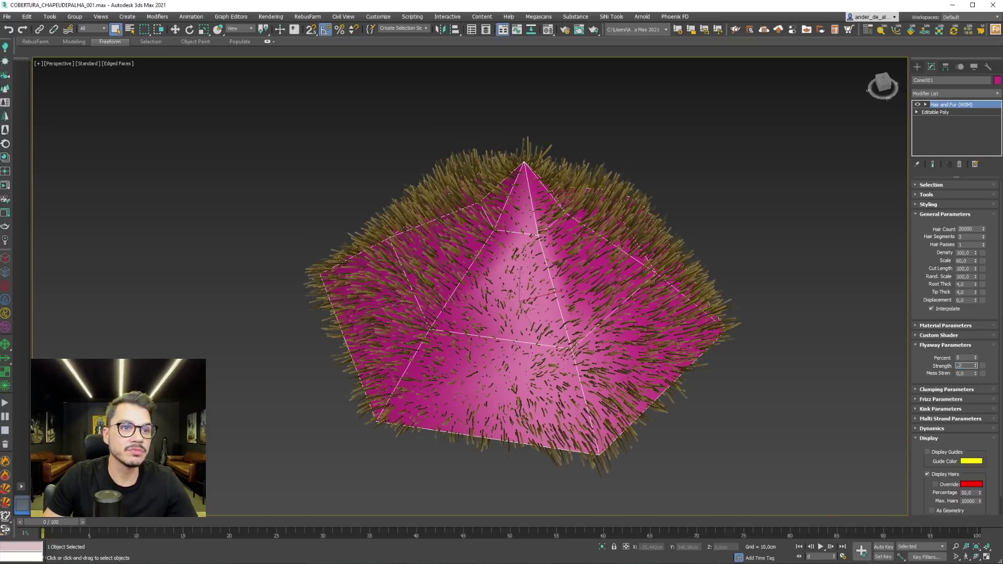
middle_click_drag(523, 293, 523, 277, "alt")
scroll(501, 293, "up", 3)
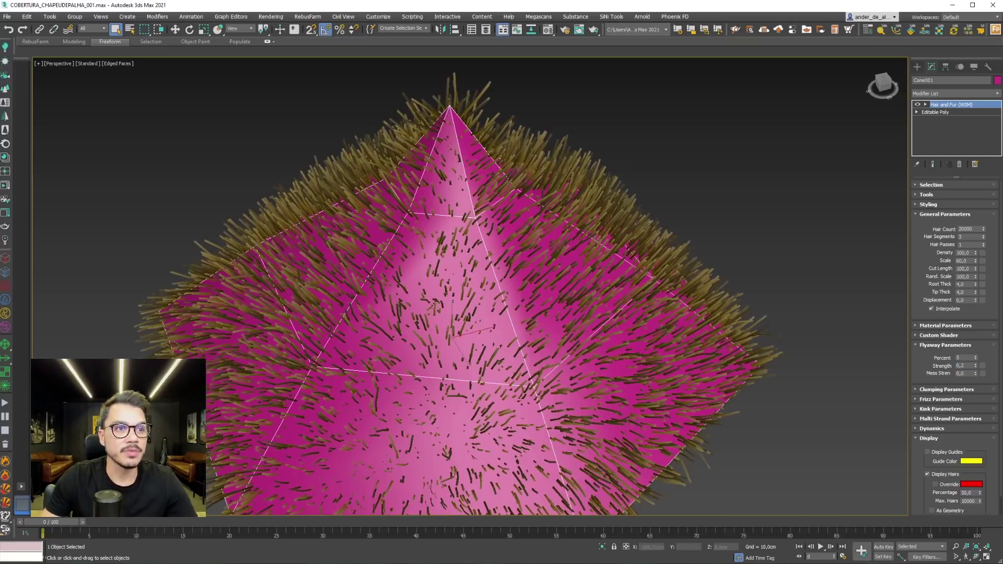
Check the sparse flyaway strands in a Corona interactive render preview.
left_click(9, 187)
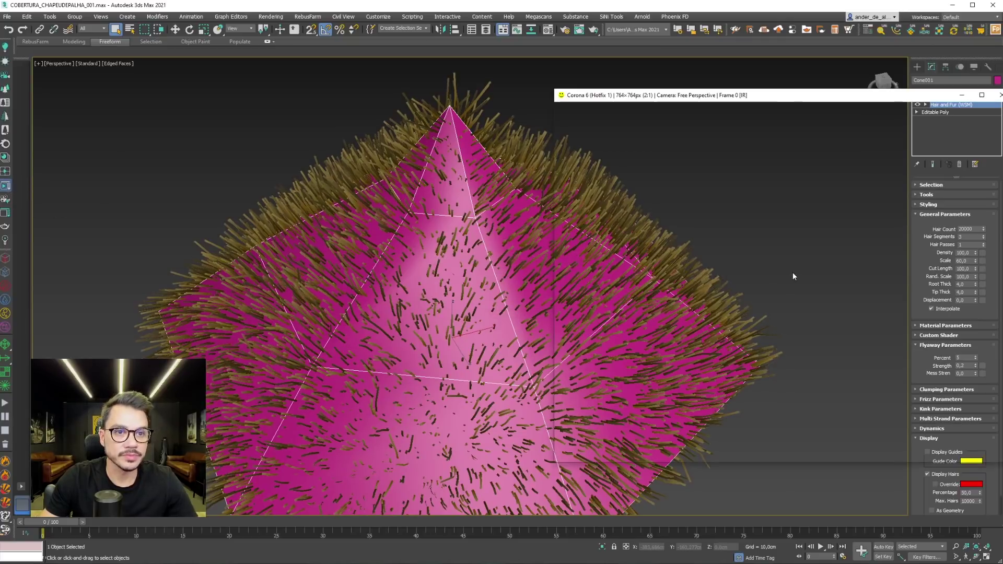
scroll(653, 376, "up", 1)
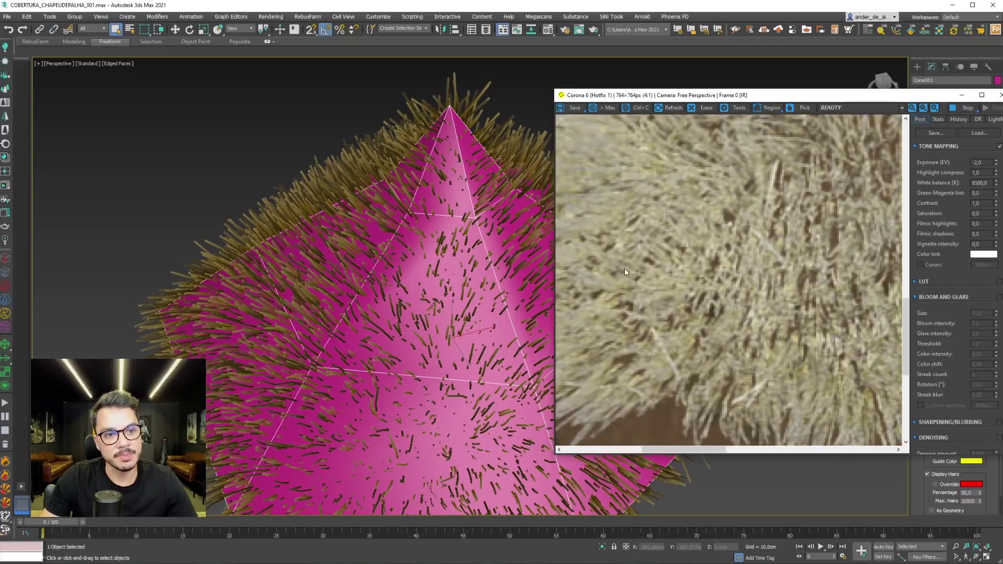
scroll(625, 271, "down", 2)
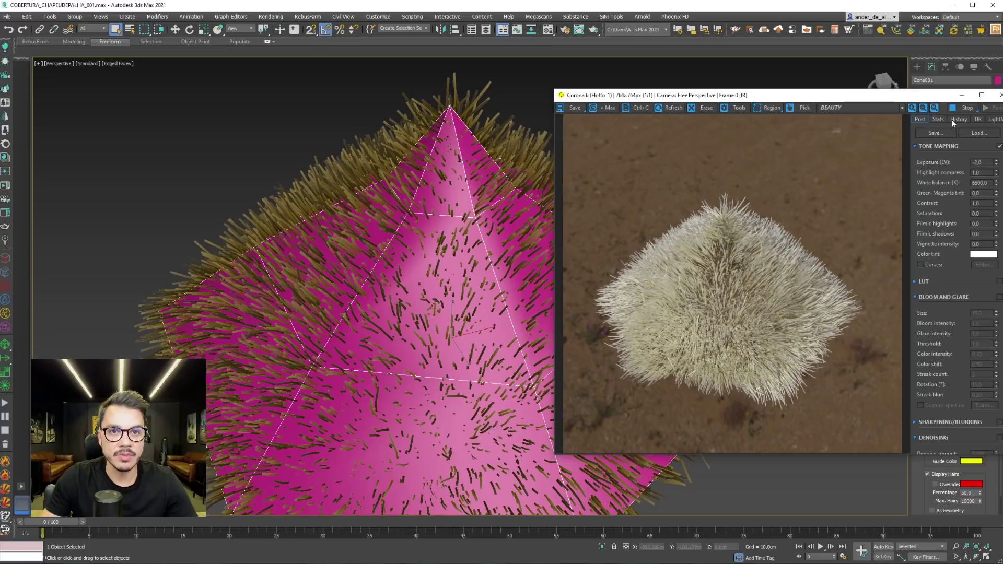
left_click(998, 95)
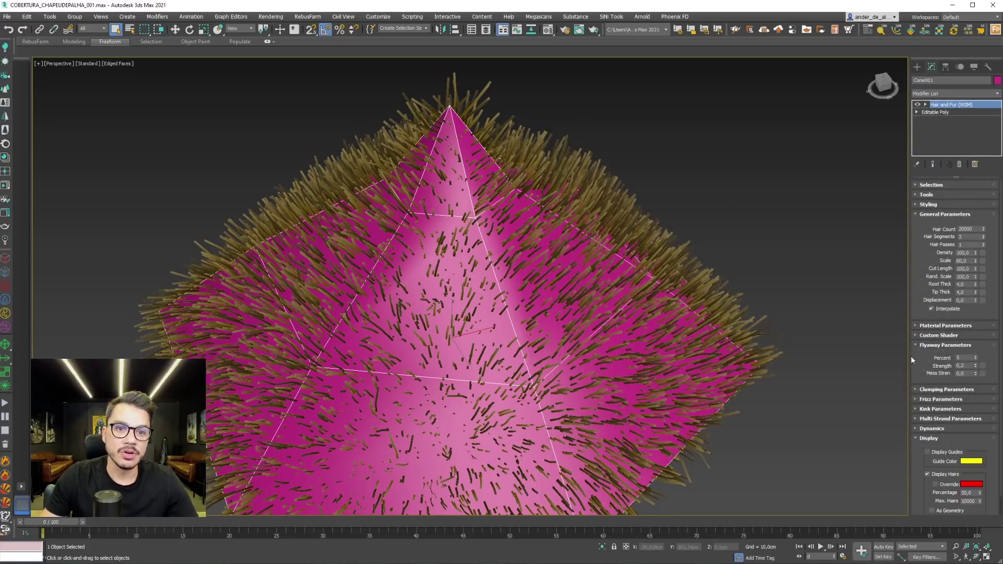
scroll(919, 221, "down", 1)
middle_click_drag(747, 270, 763, 245, "alt")
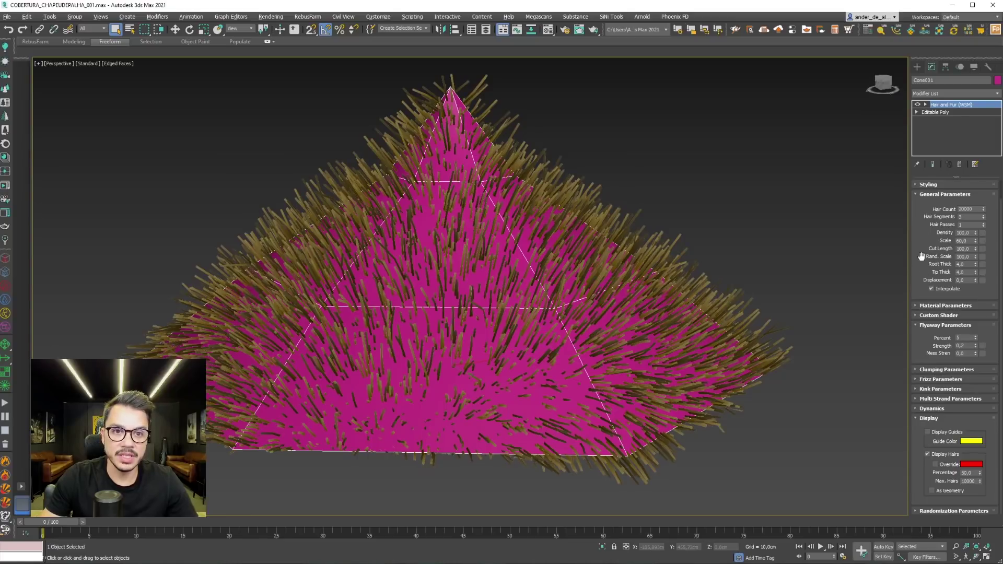
Set hair Dynamics Mode to Live so the strands droop under gravity.
left_click(923, 326)
left_click(930, 394)
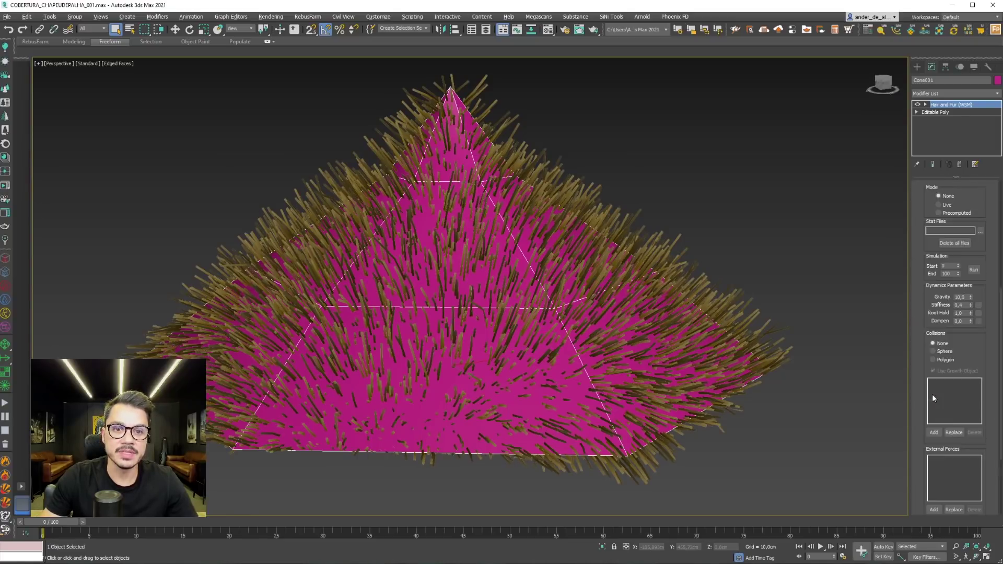
left_click(945, 204)
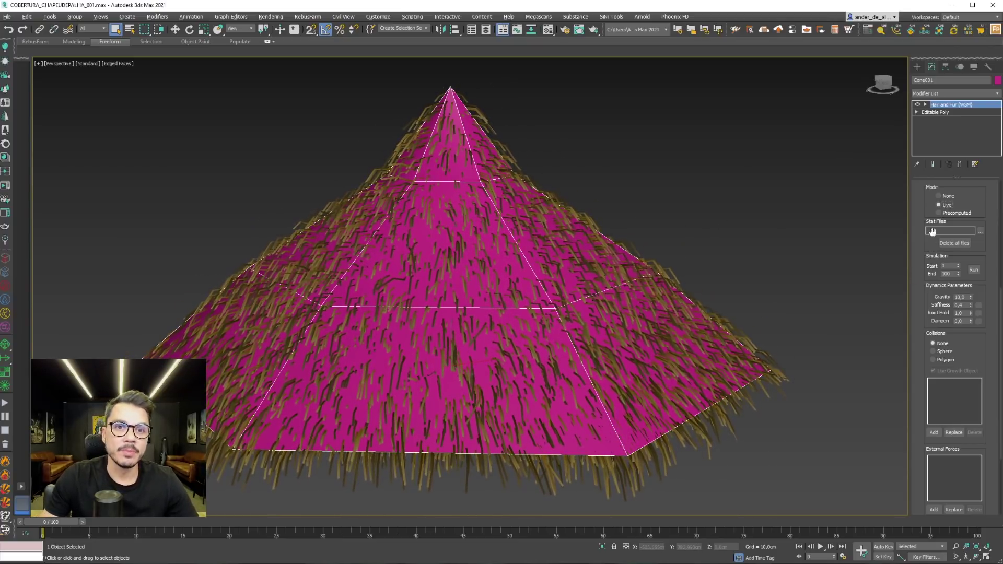
scroll(921, 211, "up", 5)
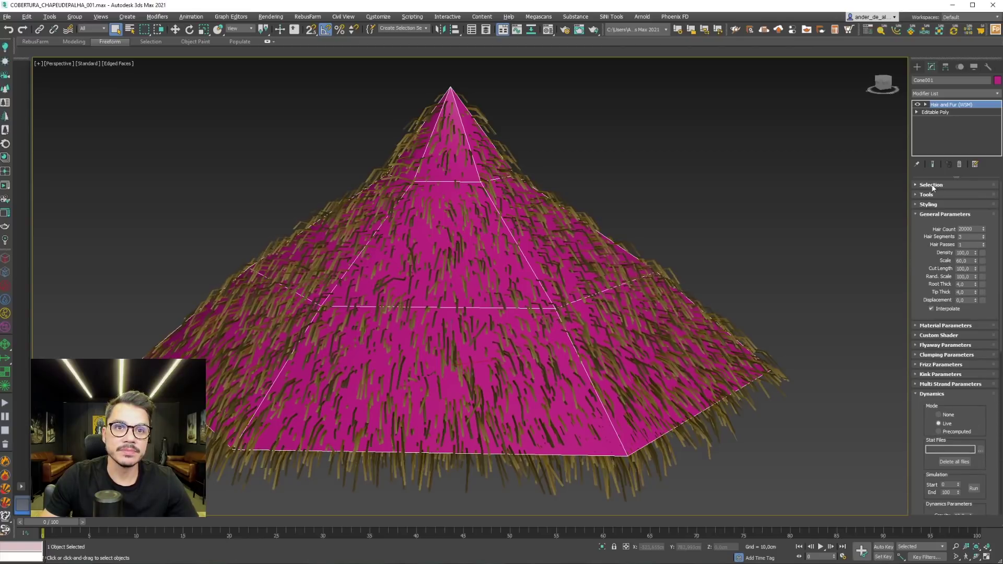
Convert the hair into a separate thatch mesh with Hair -> Mesh.
left_click(932, 185)
left_click(933, 269)
left_click_drag(919, 251, 908, 145)
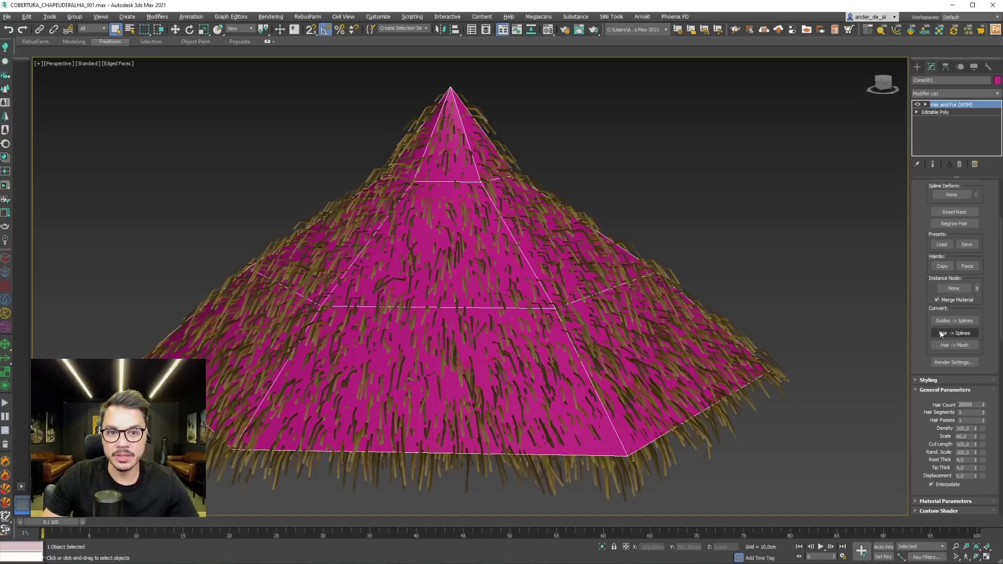
left_click(966, 347)
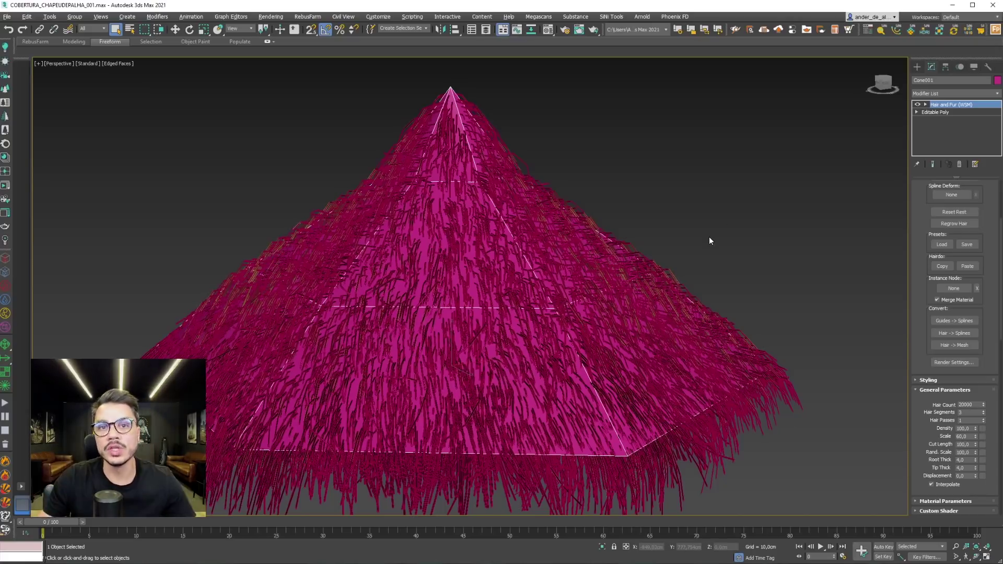
Select the new thatch mesh, test-move the pyramid away from it, then undo.
right_click(944, 109)
left_click(829, 171)
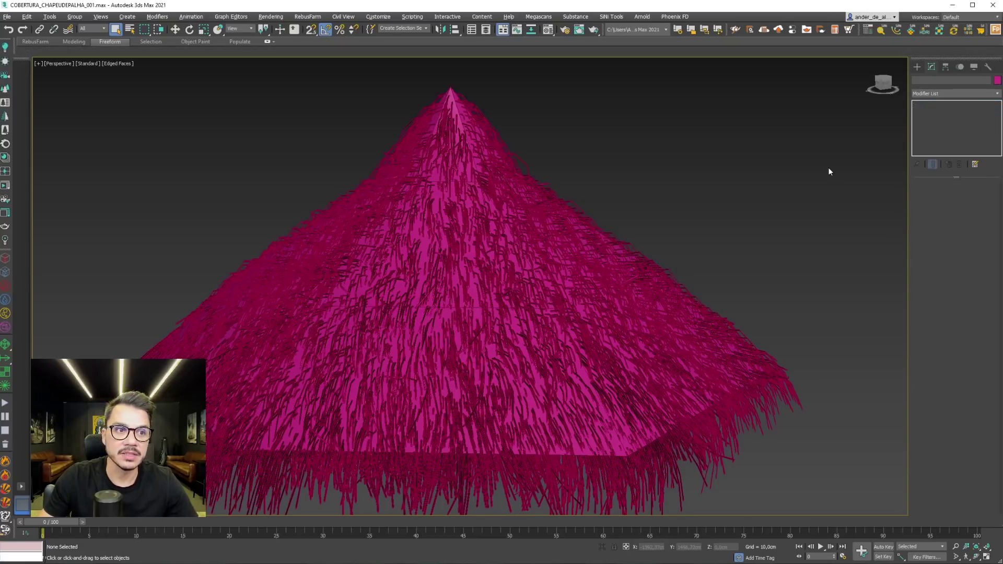
left_click(742, 410)
key("z")
key("w")
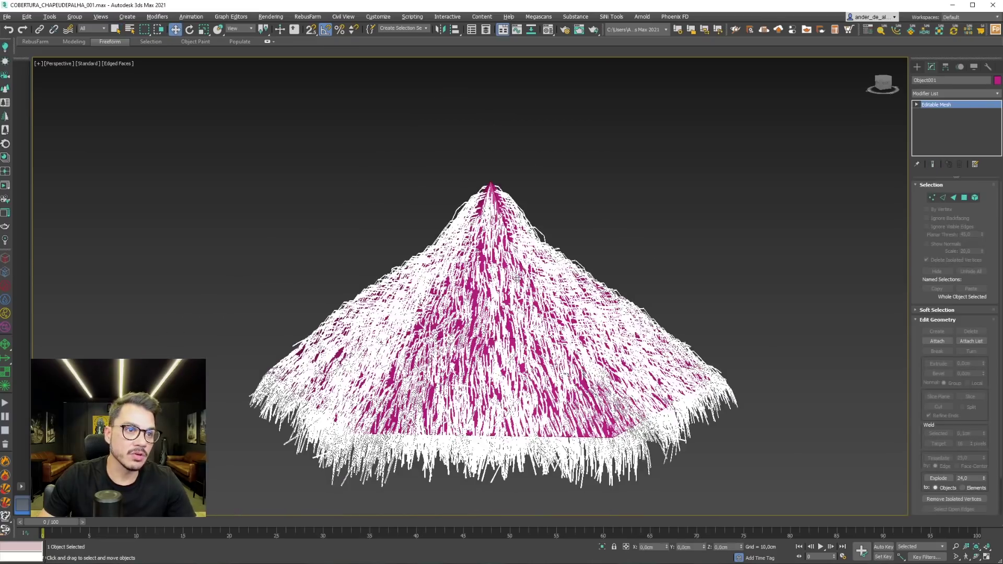
left_click_drag(561, 387, 846, 324)
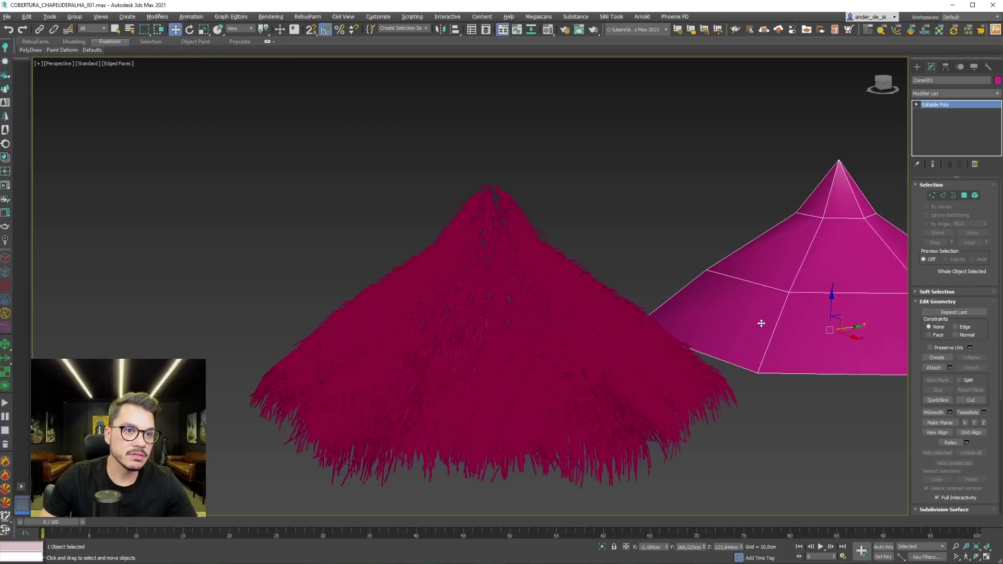
scroll(193, 349, "up", 3)
key("ctrl+z")
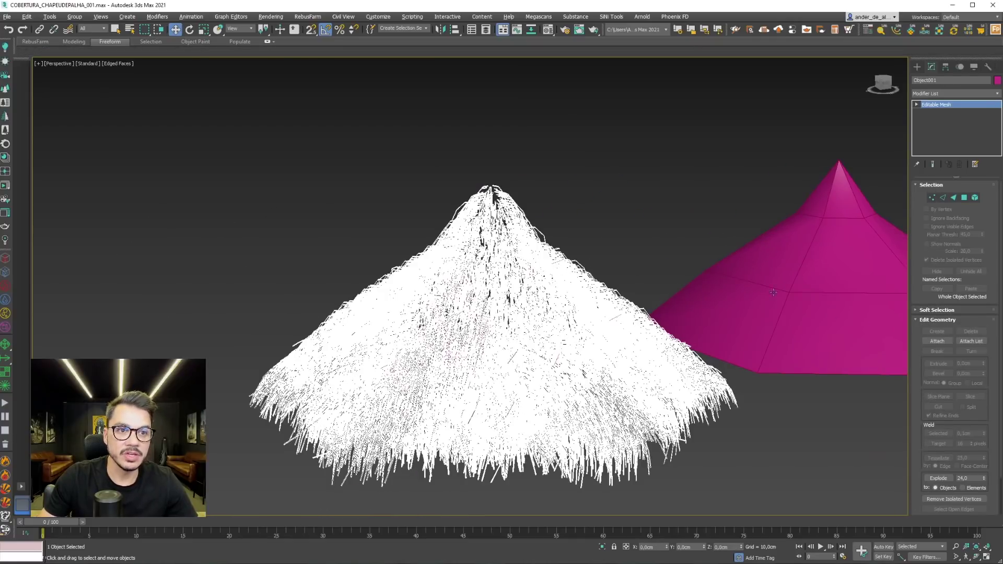
key("ctrl+z")
key("ctrl+z")
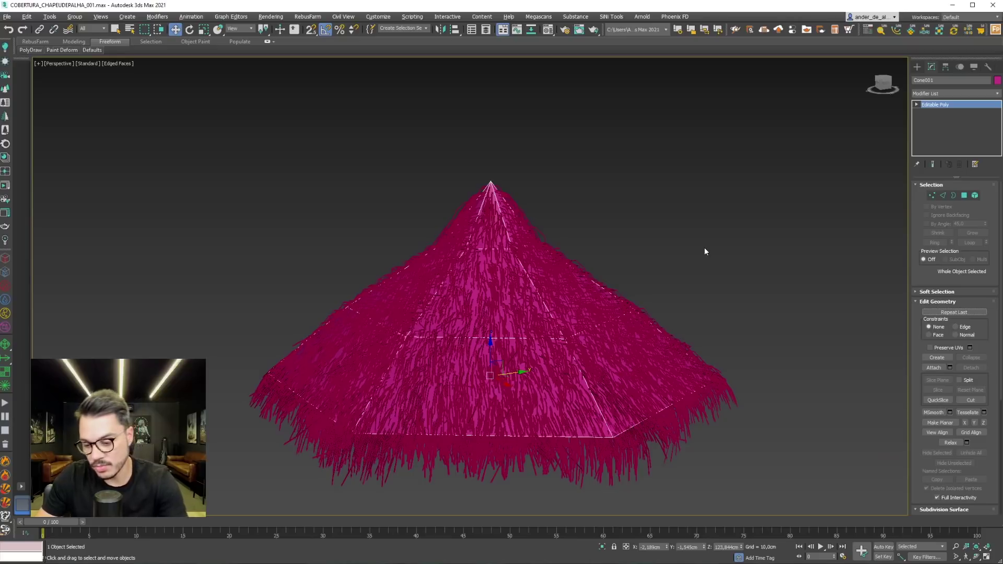
Switch the viewport to plain Default Shading and reselect the thatch mesh.
left_click(704, 246)
key("F4")
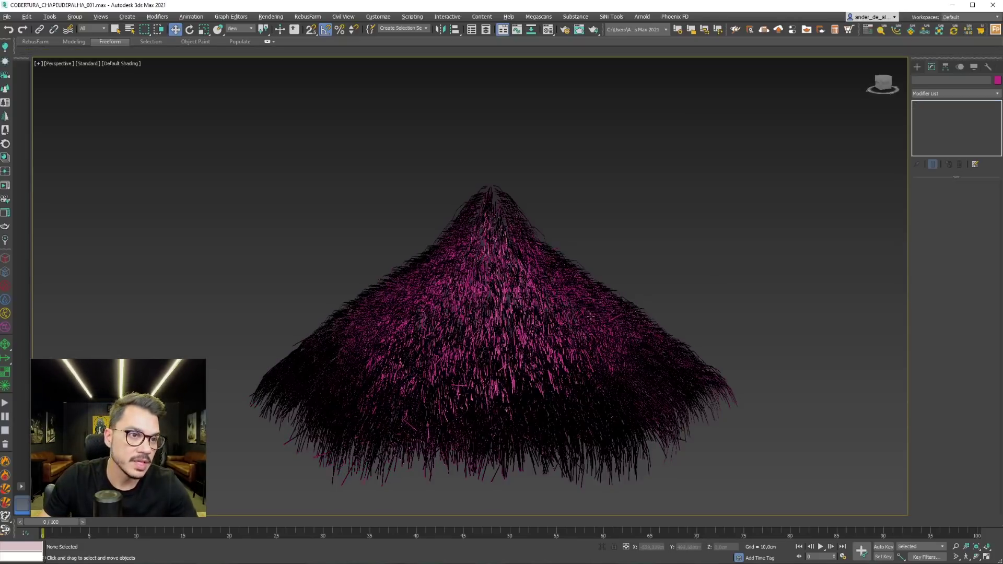
left_click(566, 329)
middle_click_drag(507, 337, 552, 345, "alt")
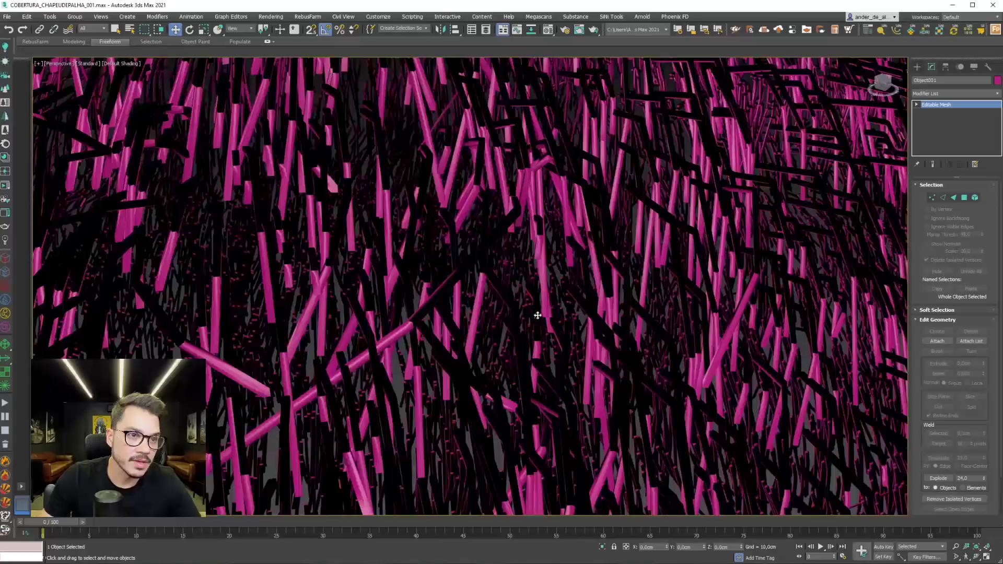
Preview the scene from the Corona camera in an interactive render.
key("c")
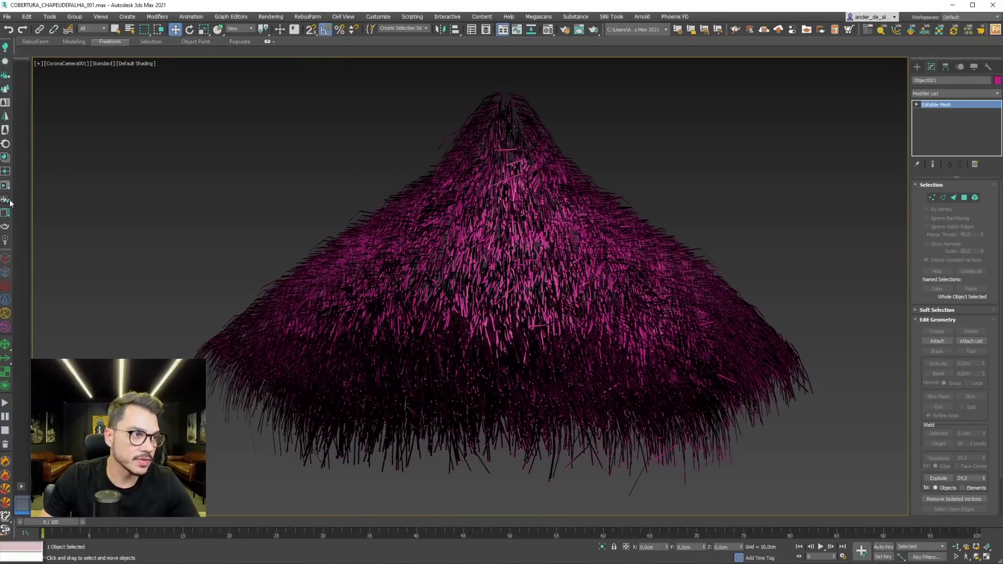
left_click(5, 188)
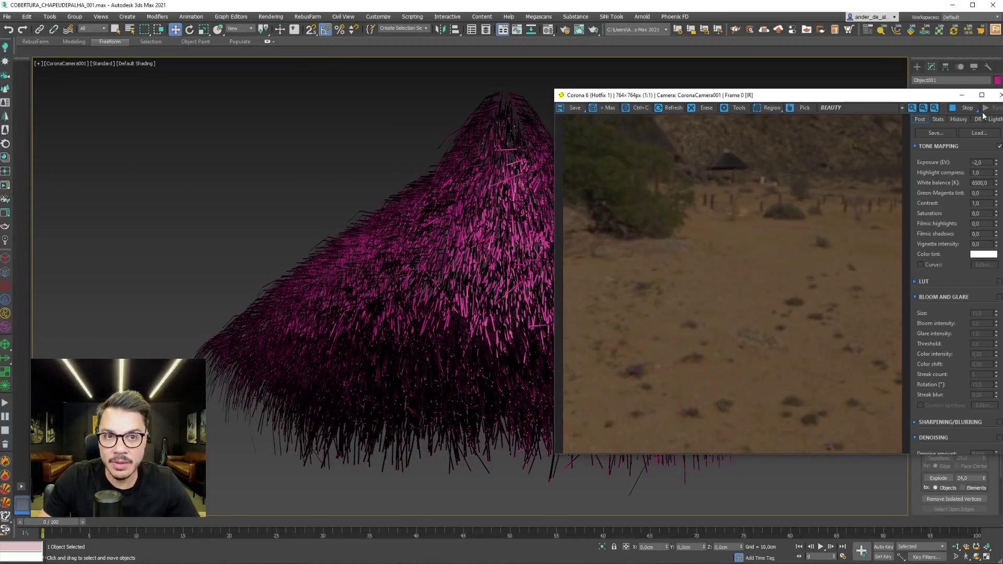
left_click(962, 96)
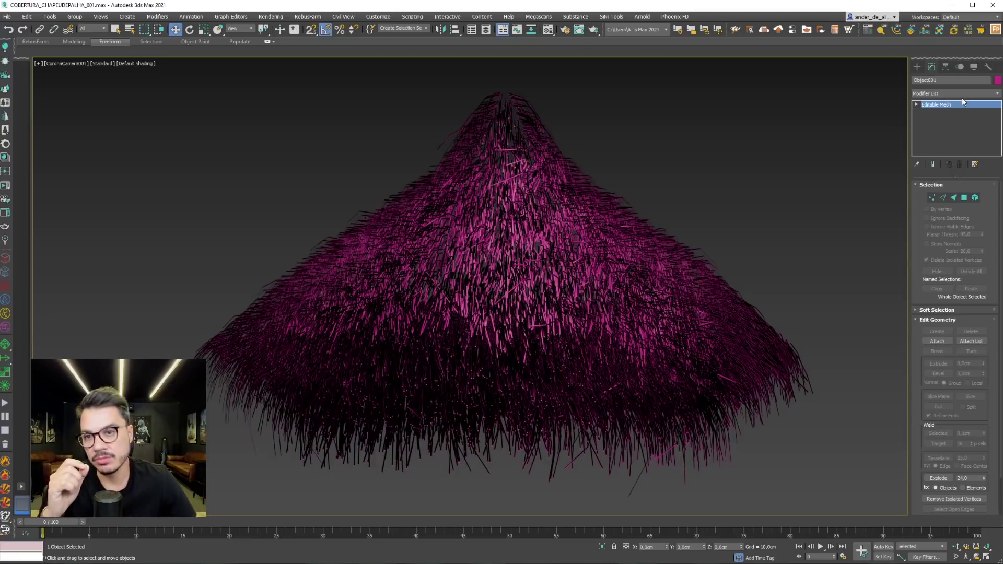
Make the thatch mesh Renderable in Object Properties and confirm it in a Corona preview.
right_click(545, 238)
left_click(571, 306)
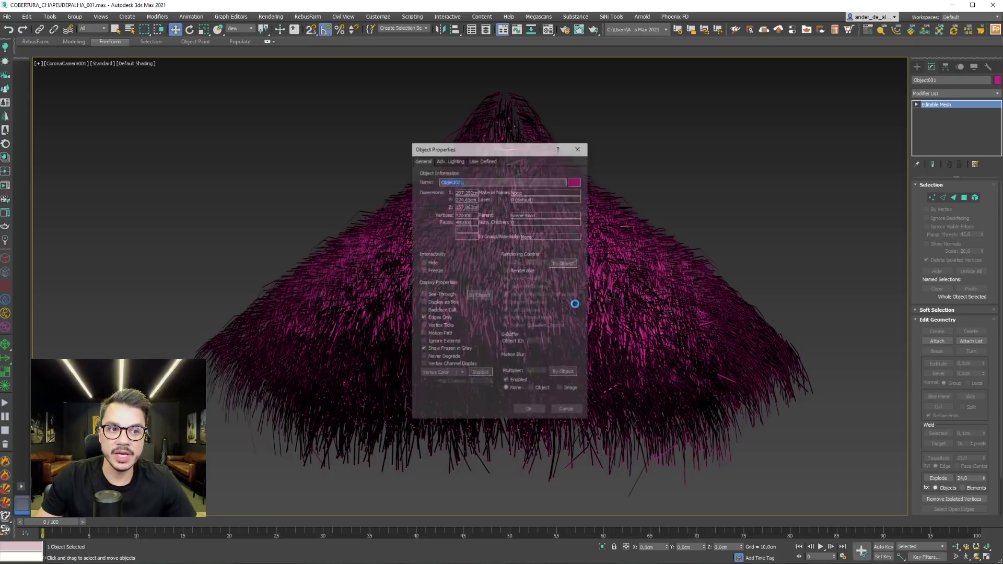
left_click(528, 271)
left_click(528, 412)
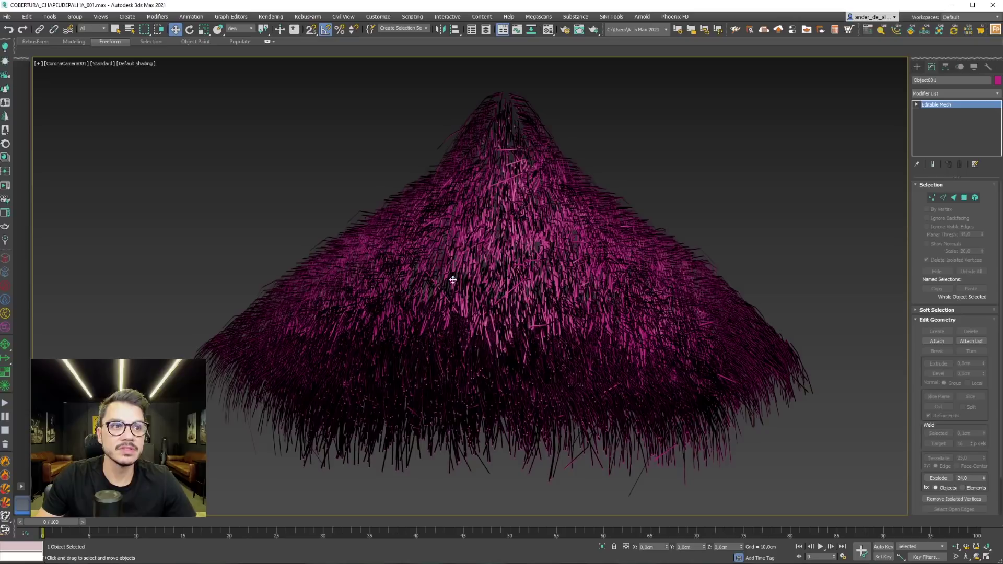
left_click(2, 187)
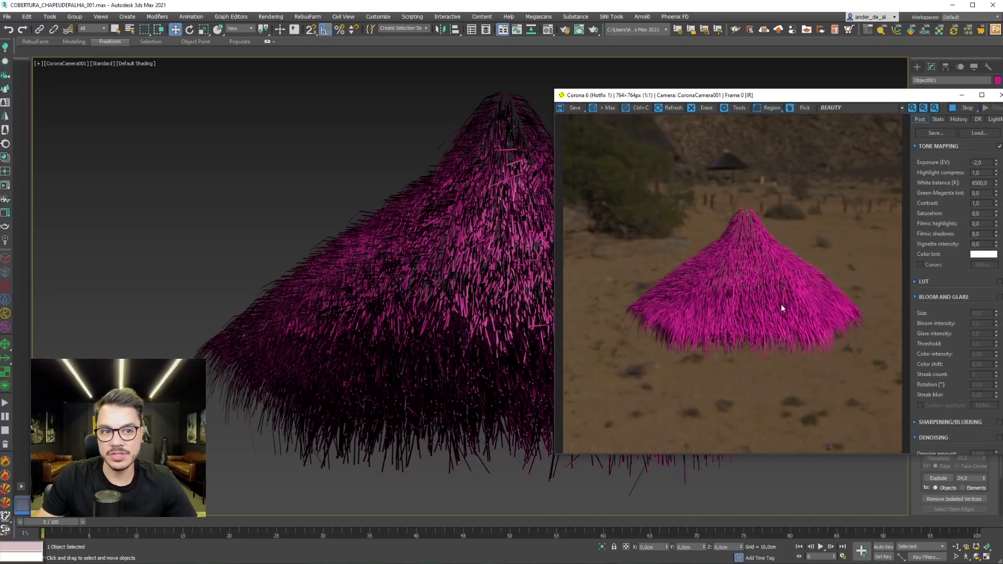
left_click(998, 96)
left_click(973, 67)
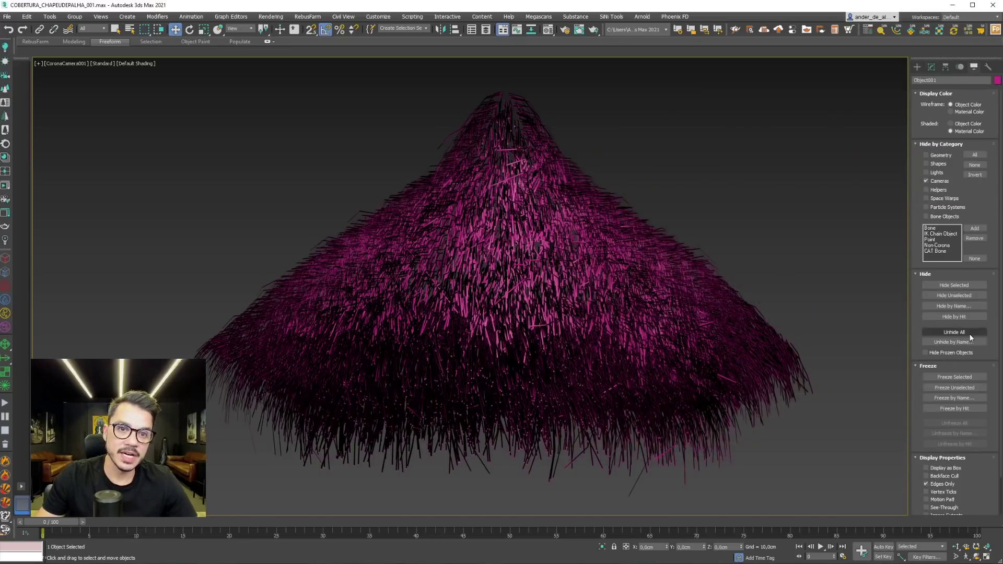
Unhide all objects, show the safe frame, and orbit the camera down onto the umbrella.
left_click(970, 333)
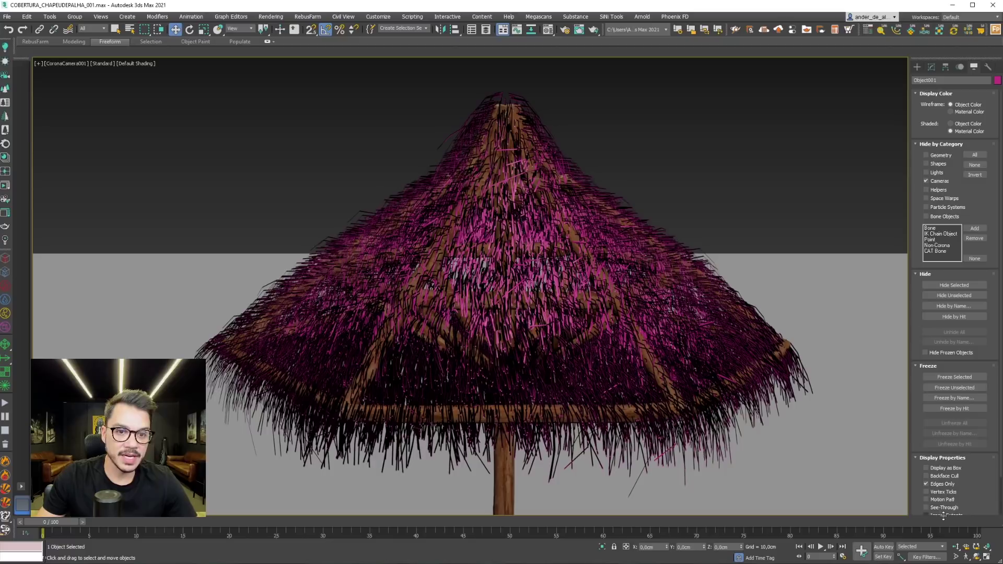
key("shift+f")
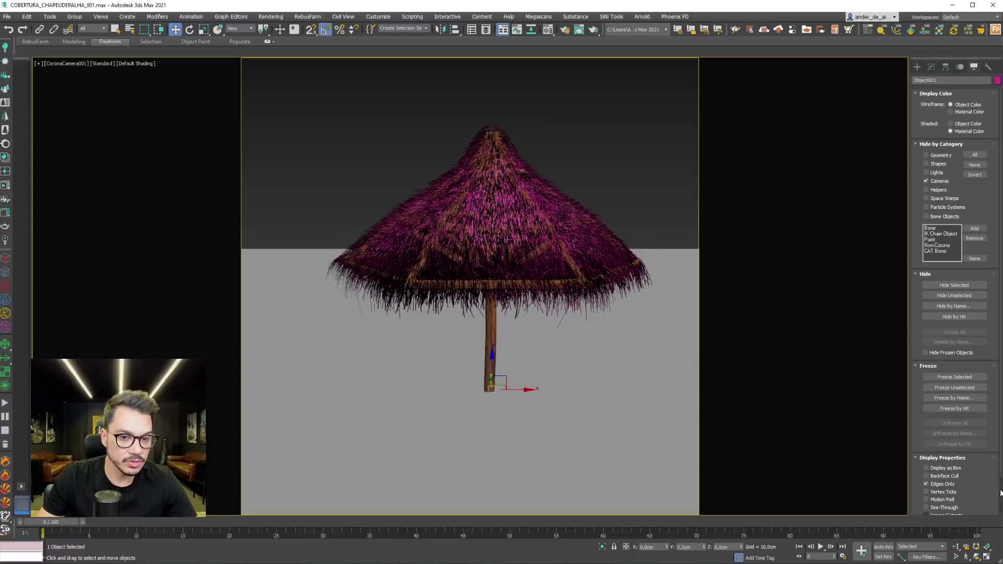
left_click(976, 557)
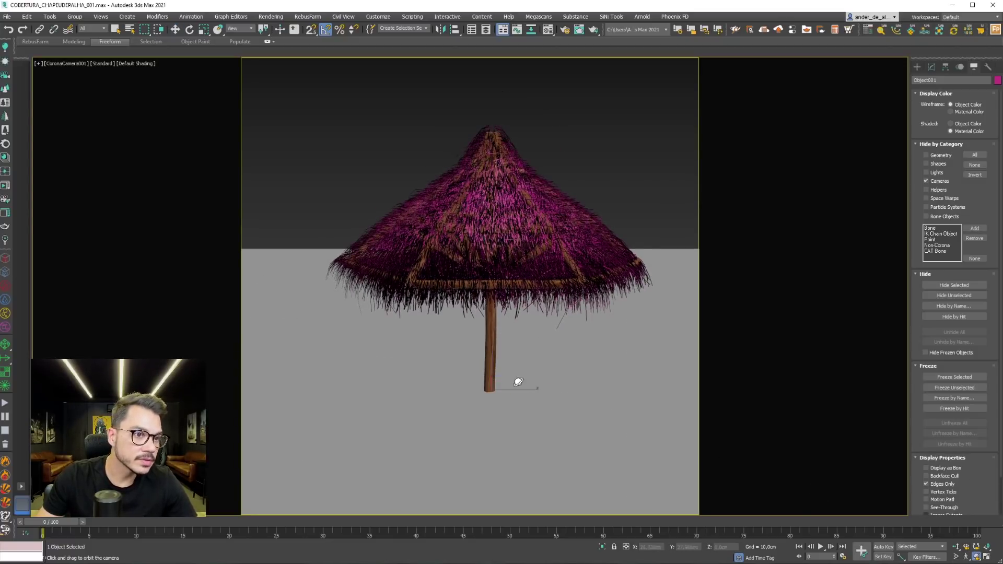
left_click_drag(521, 381, 481, 338)
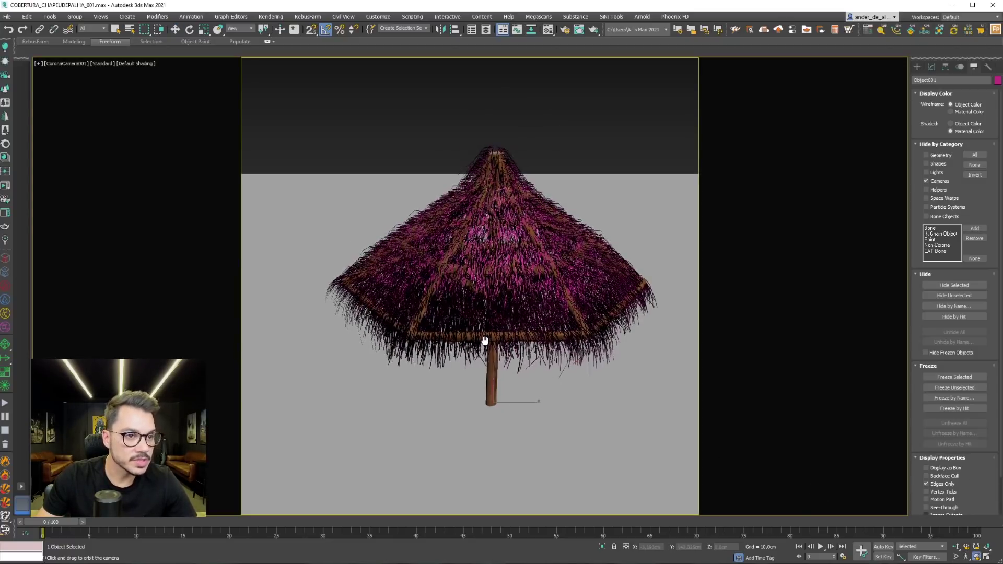
Run a Corona interactive render of the camera view showing the umbrella's shadow, then deselect it.
left_click(5, 186)
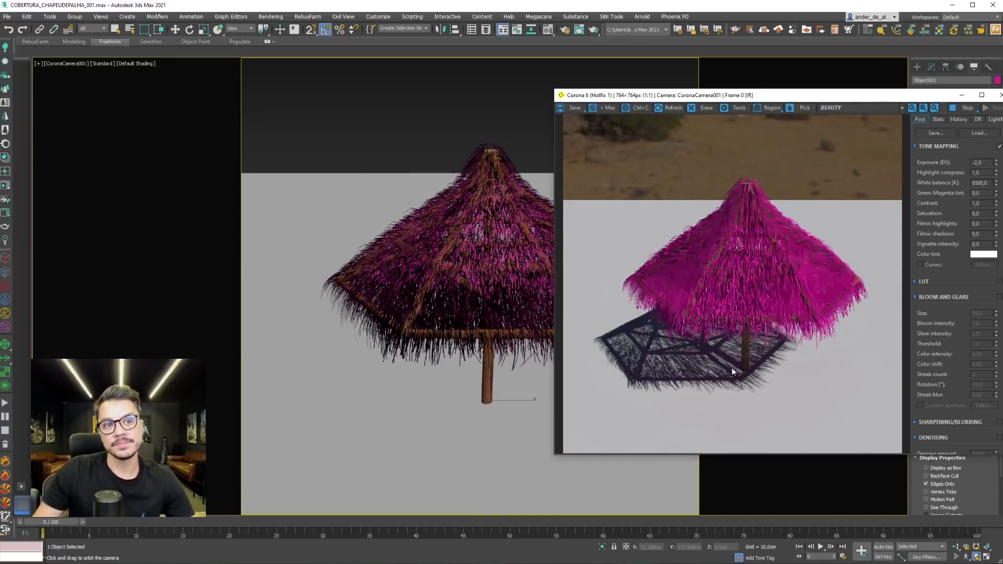
scroll(806, 224, "up", 3)
scroll(778, 224, "down", 3)
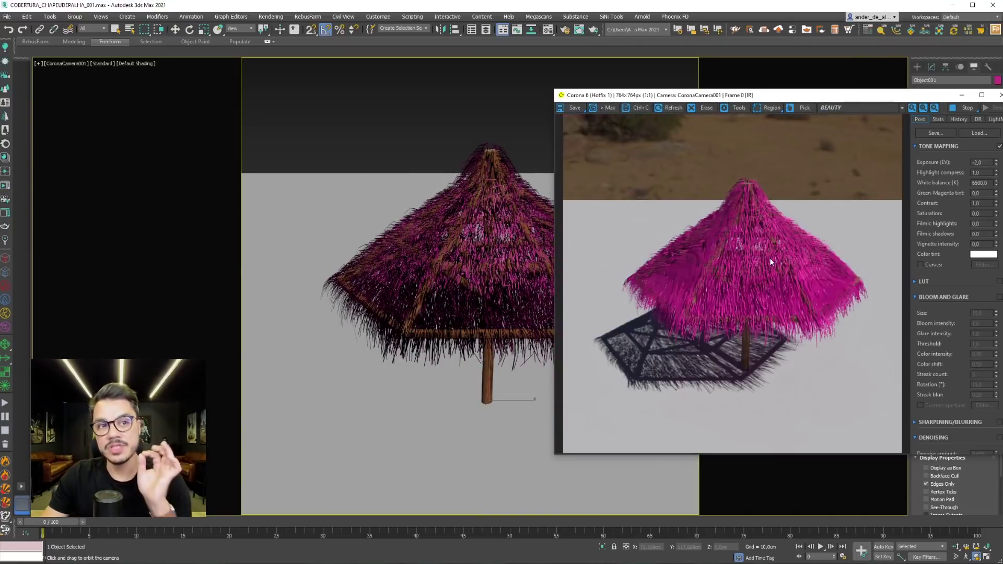
scroll(694, 266, "up", 3)
scroll(696, 259, "down", 2)
scroll(721, 266, "down", 1)
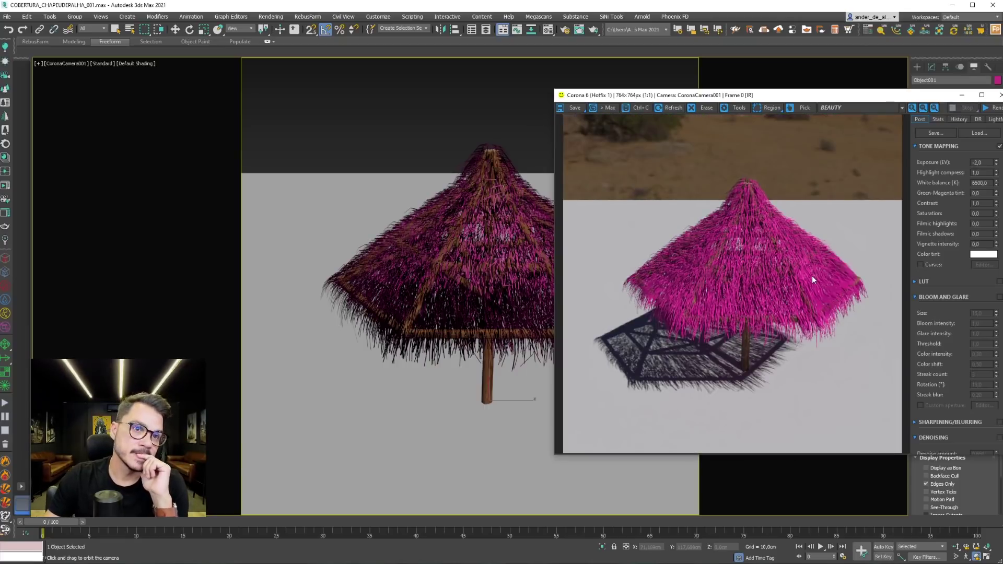
left_click(116, 27)
left_click(325, 112)
Name a Material Editor slot PALHA and make it a CoronaMtl.
key("m")
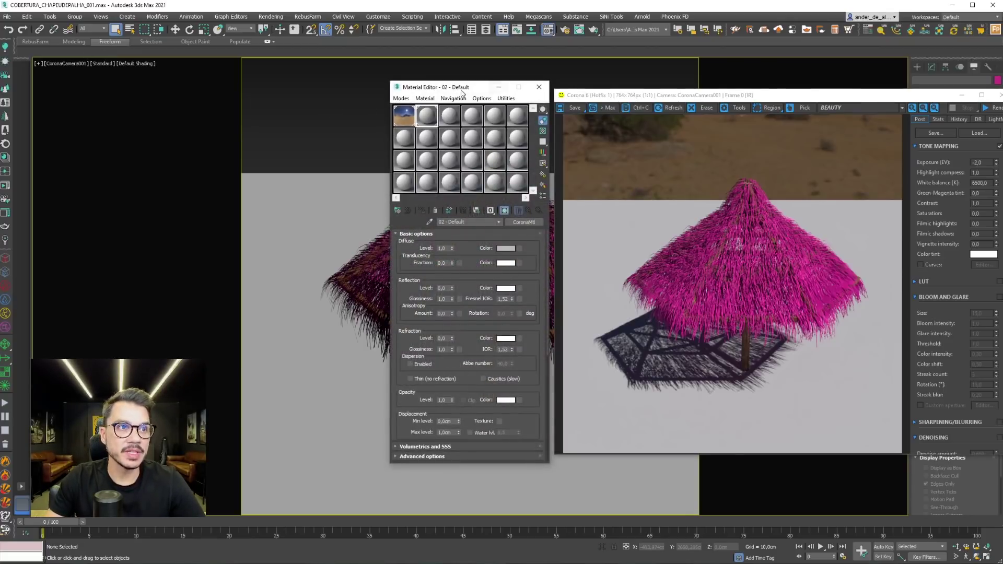
left_click_drag(462, 92, 673, 84)
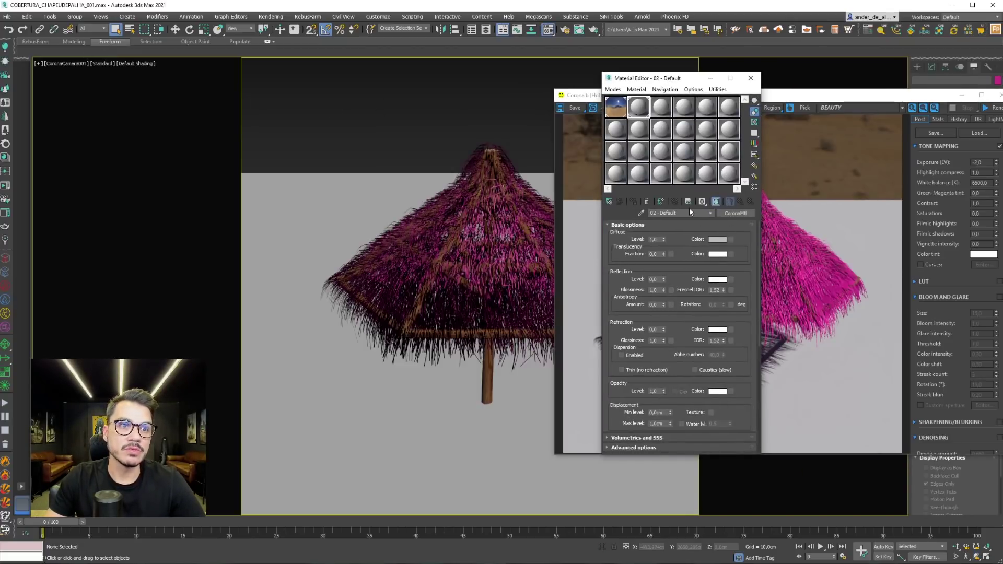
type("PALHA")
key("Return")
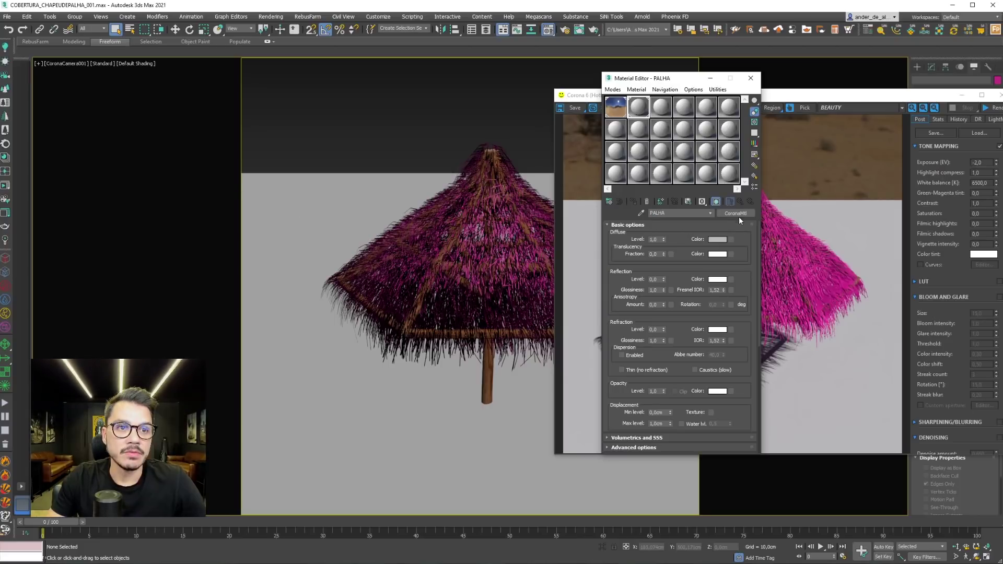
left_click(736, 214)
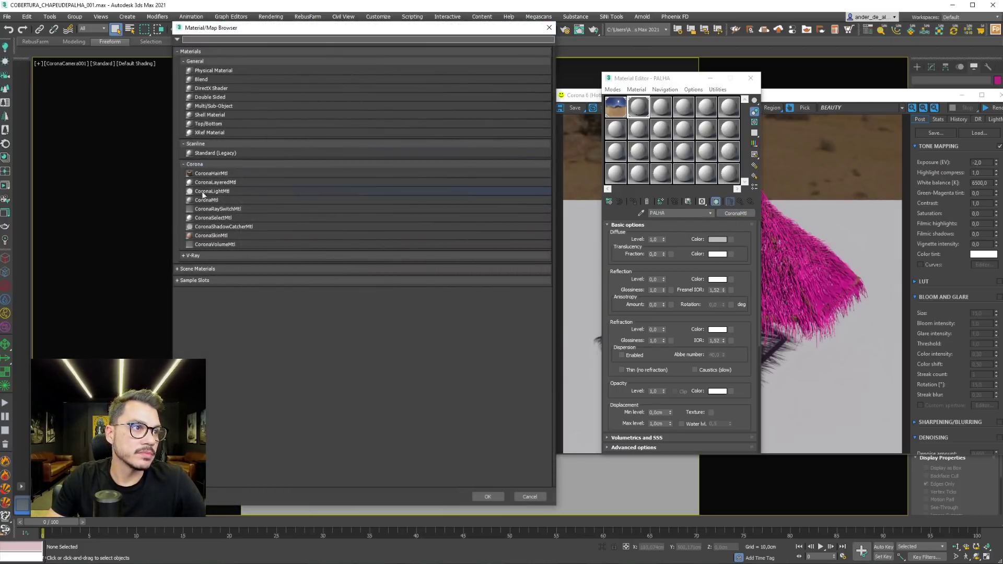
double_click(207, 200)
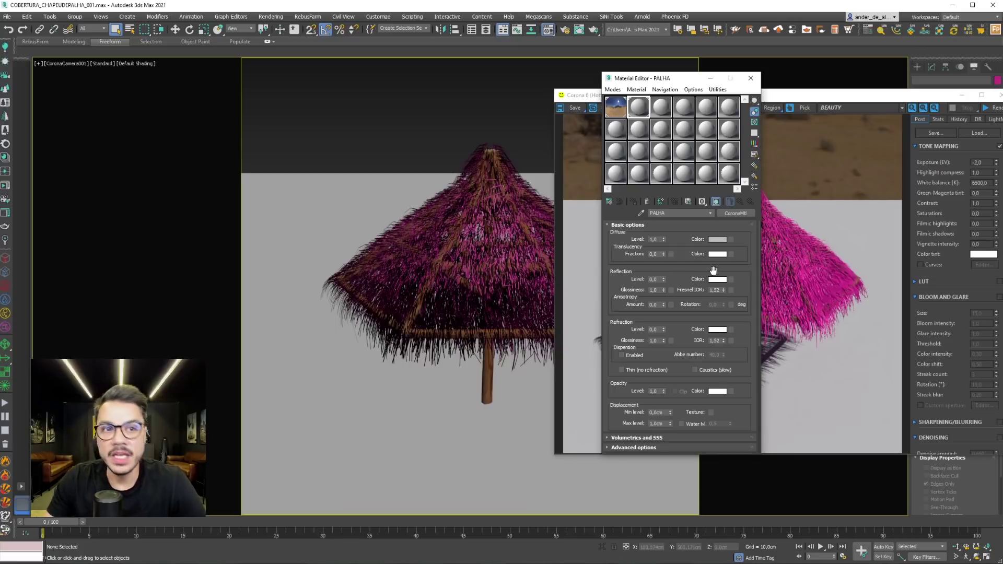
Give PALHA a warm, saturated beige diffuse colour.
left_click(724, 239)
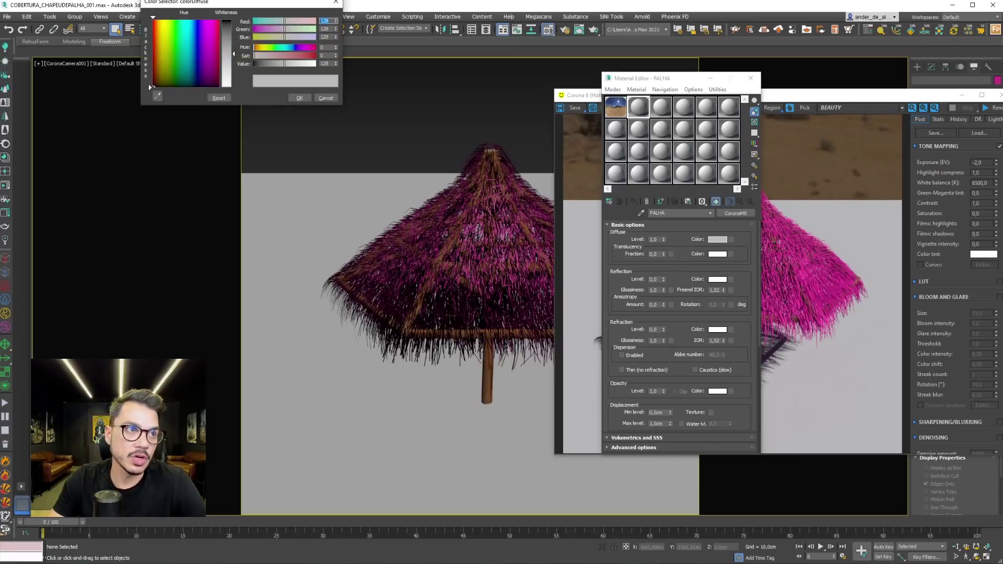
left_click_drag(261, 3, 717, 97)
mouse_move(635, 161)
left_mouse_down()
mouse_move(617, 171)
mouse_move(615, 142)
left_mouse_up()
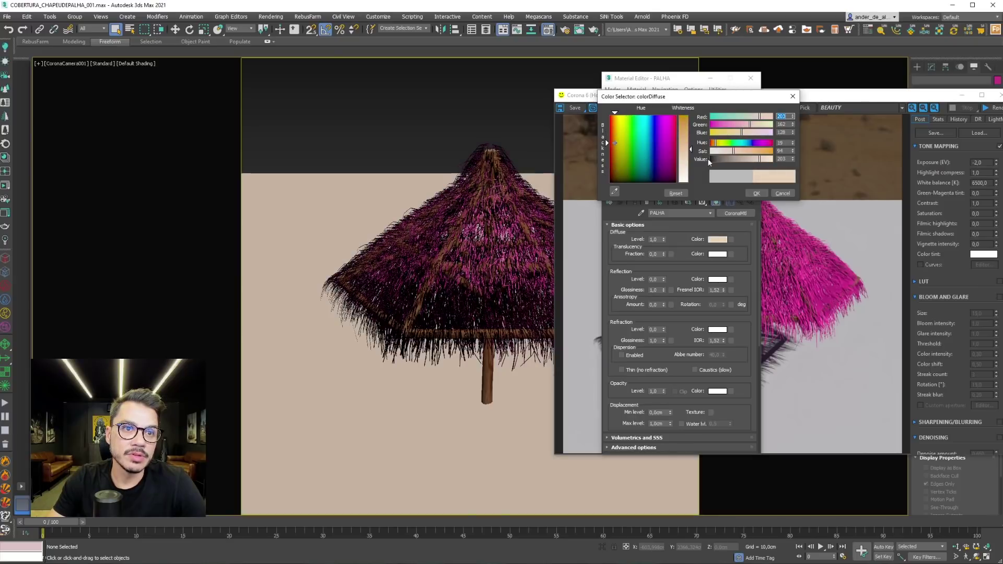
mouse_move(747, 158)
left_mouse_down()
mouse_move(762, 160)
mouse_move(741, 152)
left_mouse_up()
left_click(757, 193)
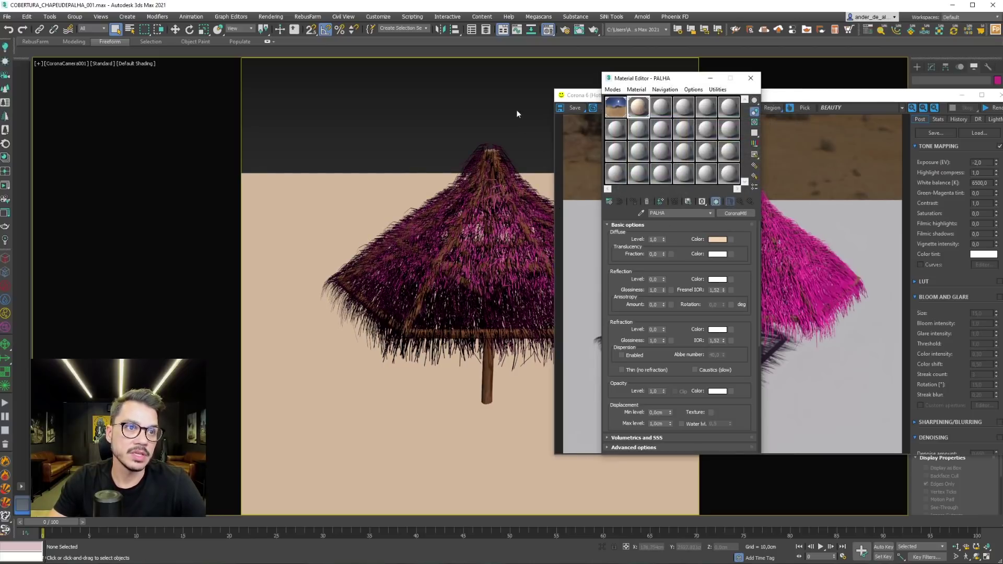
Assign the PALHA material to the thatched umbrella.
left_click(517, 160)
left_click(509, 160)
left_click(632, 187)
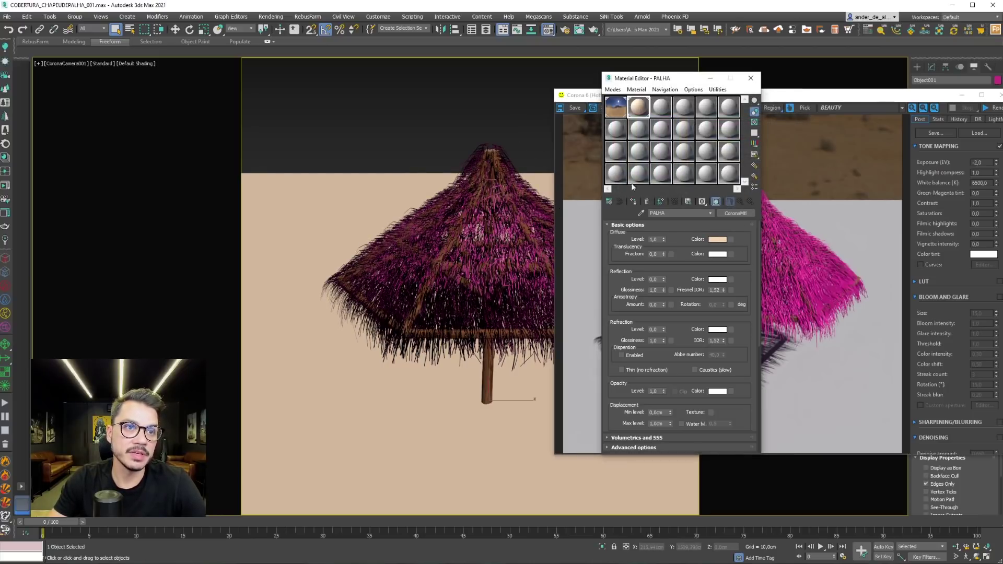
left_click(633, 202)
left_click(930, 136)
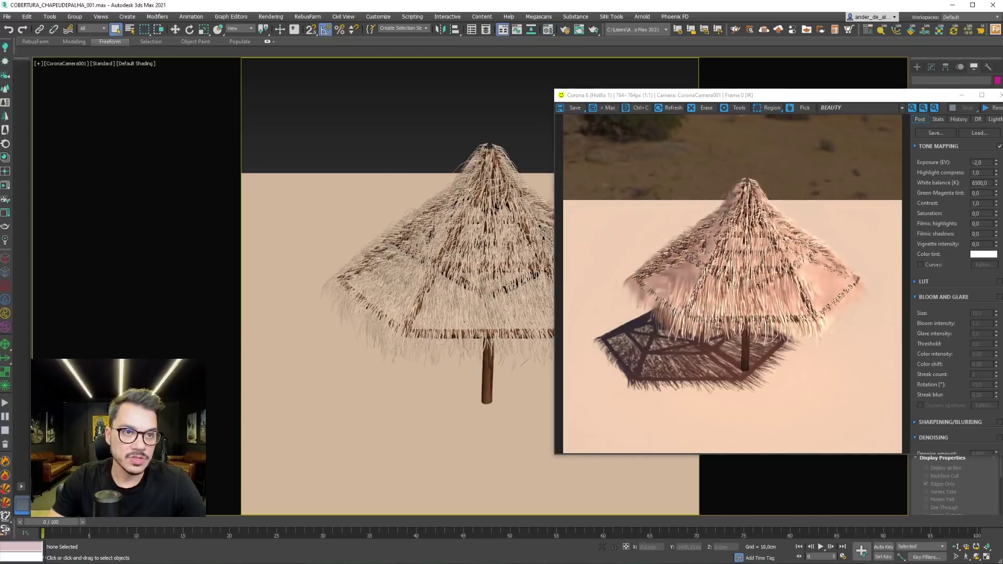
Name the floor material PISO and set its diffuse to dark brown.
left_click(548, 149)
left_click(343, 211)
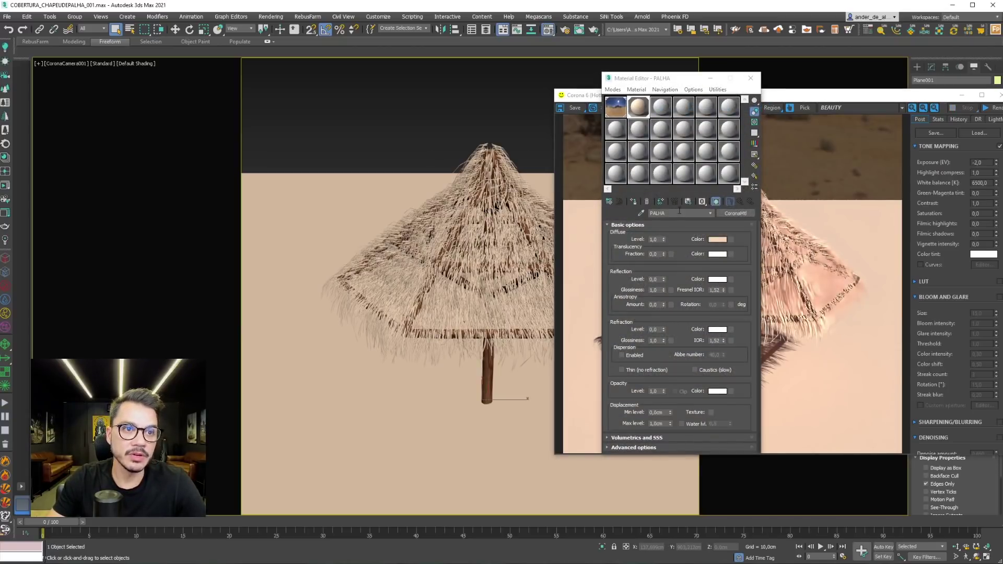
type("PISO")
key("Return")
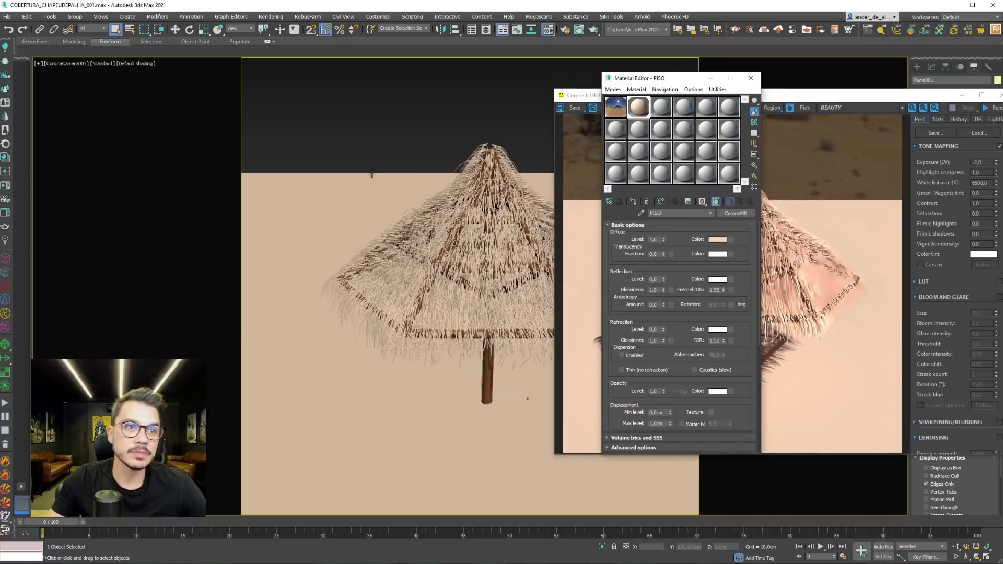
left_click(721, 240)
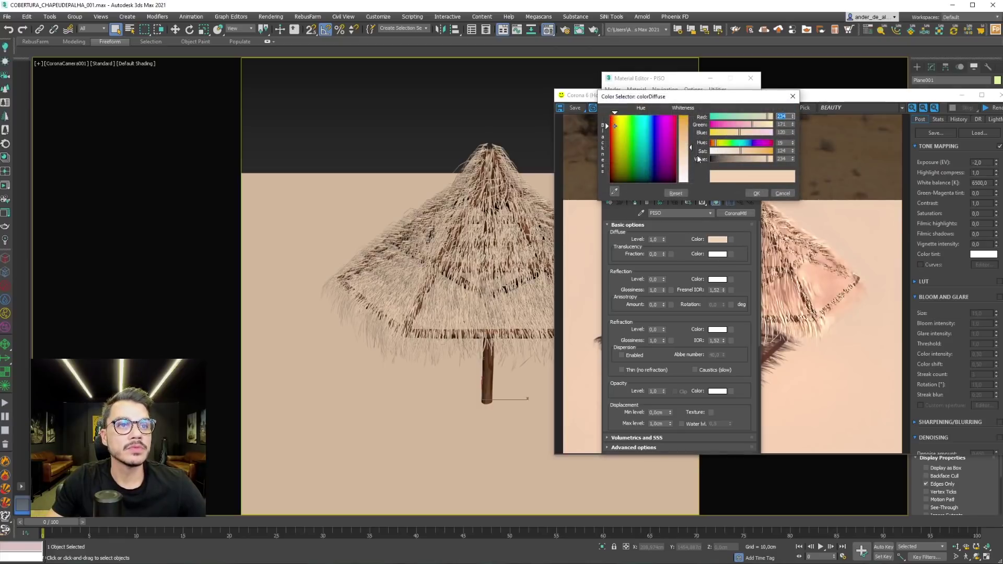
left_click(724, 159)
left_click(755, 193)
left_click(424, 91)
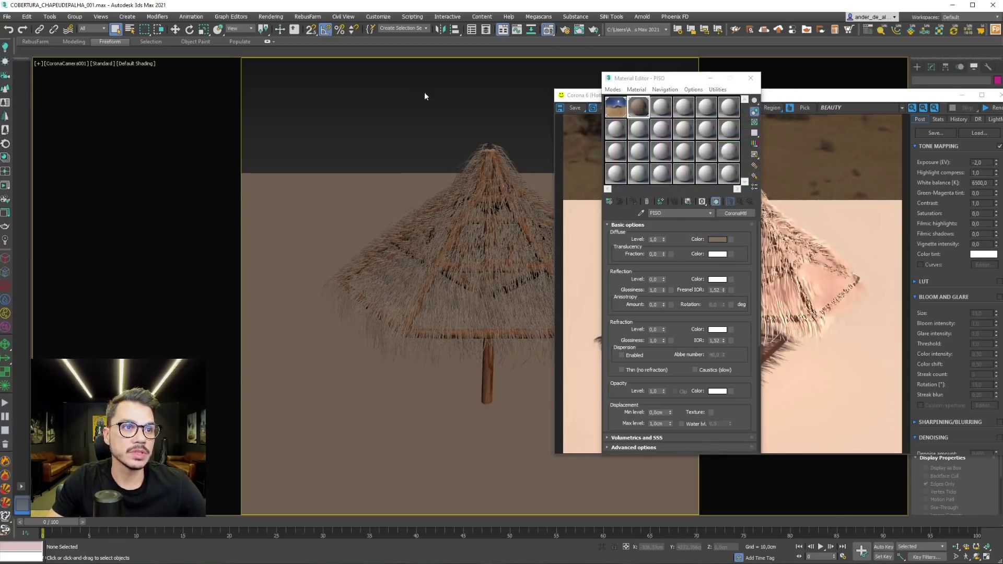
Copy the PISO material into a new slot named PAHA.
left_click(512, 166)
left_click(617, 107)
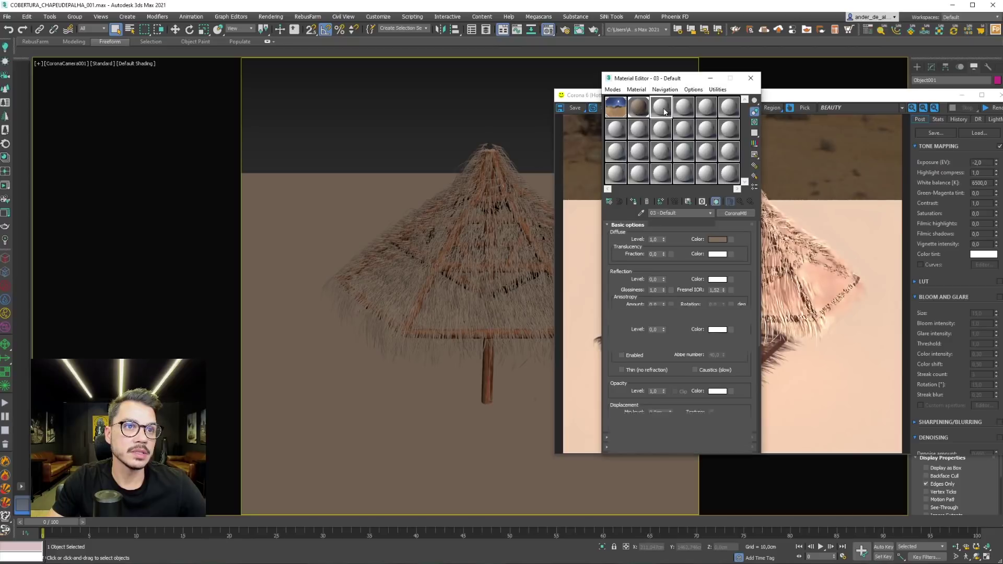
left_click(632, 115)
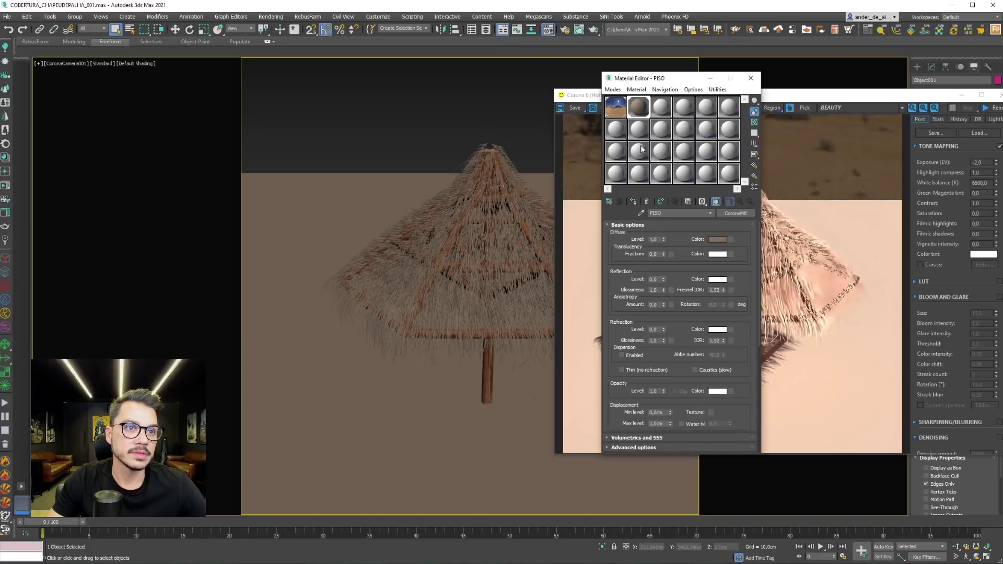
left_click_drag(638, 107, 659, 109)
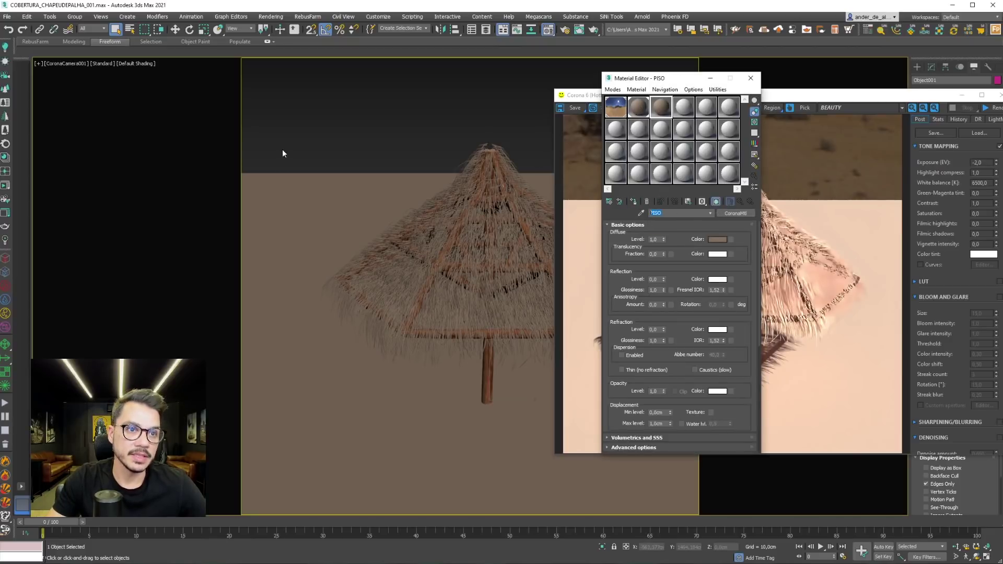
type("PAHA")
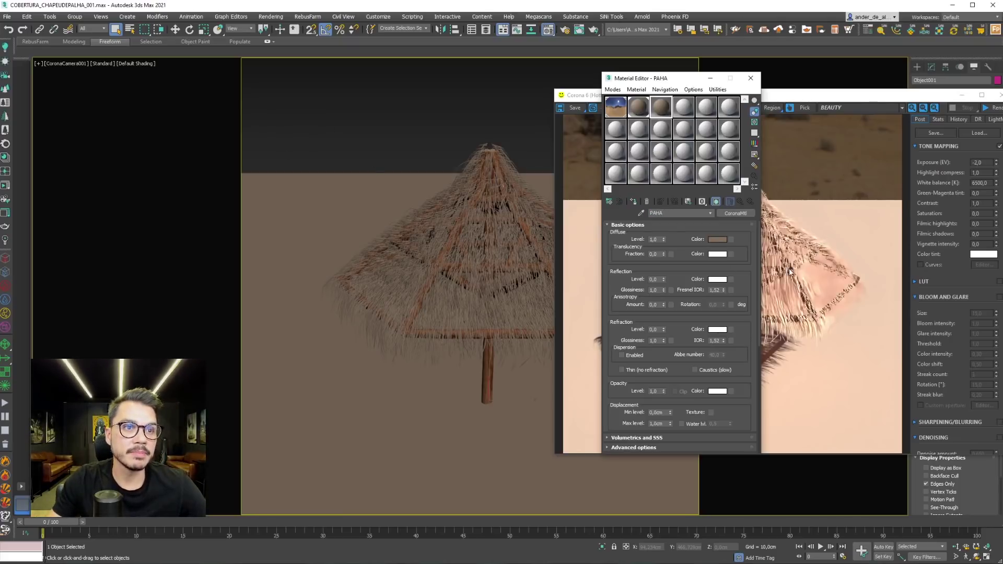
Lighten PAHA's diffuse to tan and apply it to the umbrella.
left_click(717, 239)
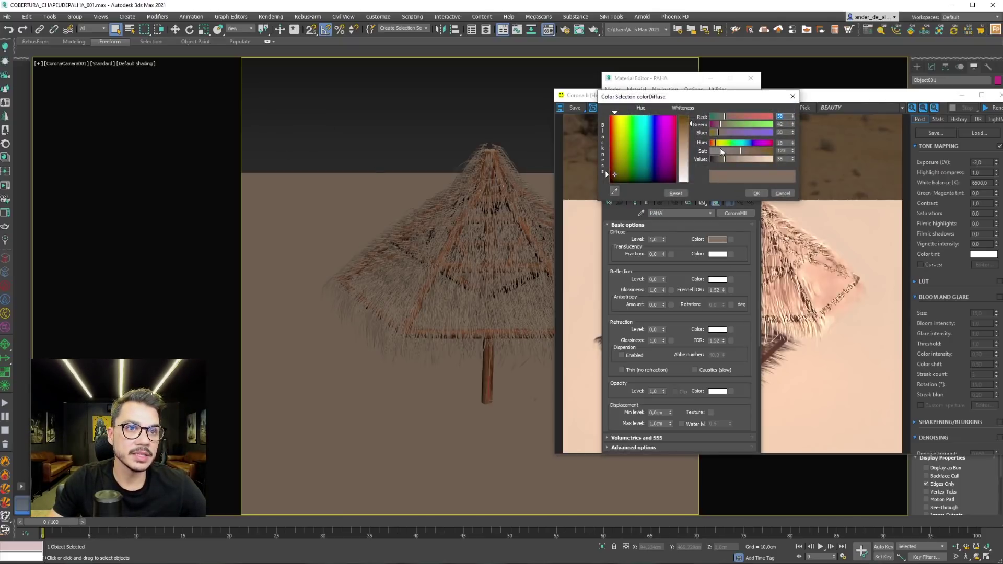
left_click_drag(744, 151, 763, 158)
left_click(755, 193)
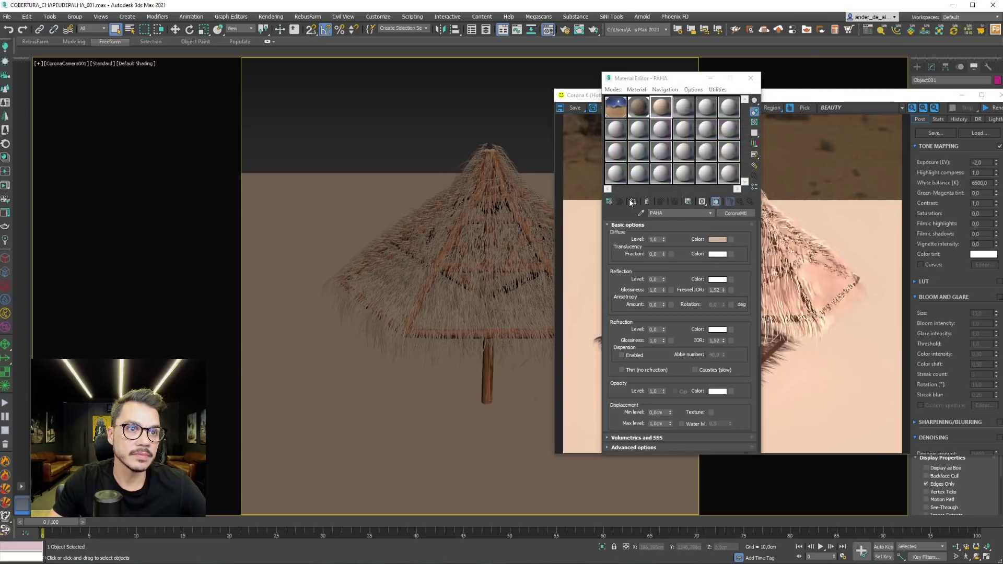
left_click(630, 201)
left_click(931, 149)
Re-render to review the tan thatch, then open a map slot for PAHA's diffuse colour.
left_click(993, 108)
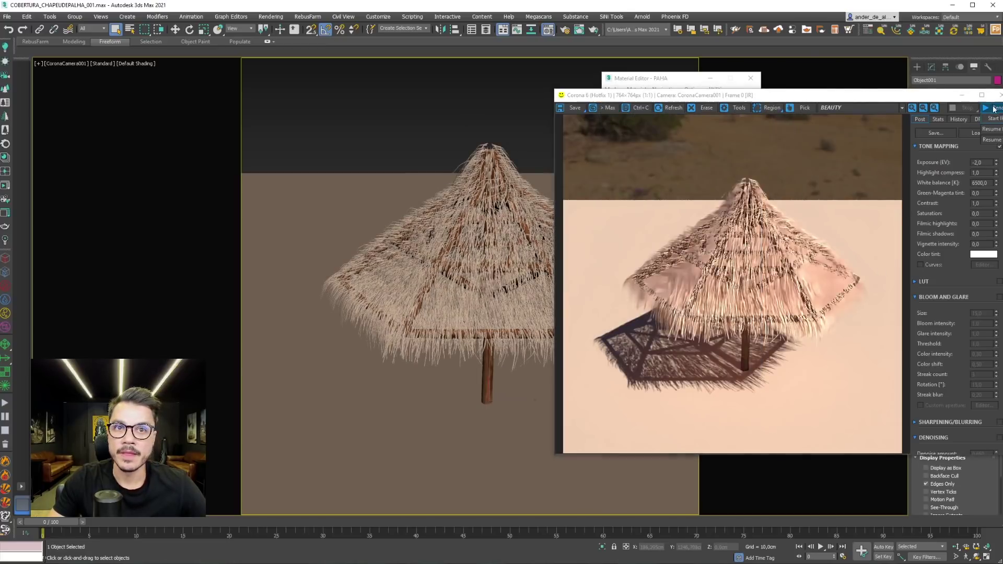
left_click_drag(784, 95, 467, 73)
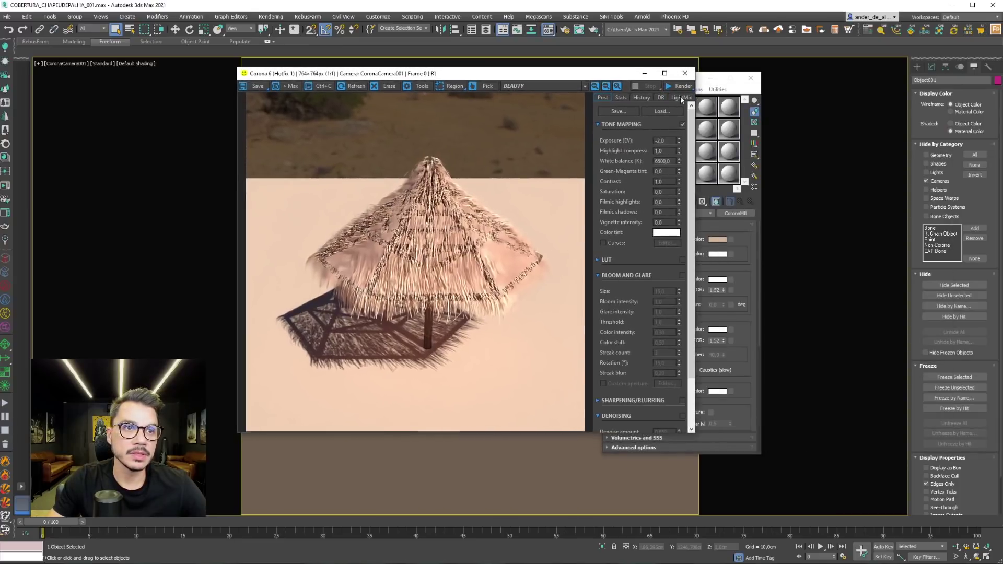
left_click(672, 86)
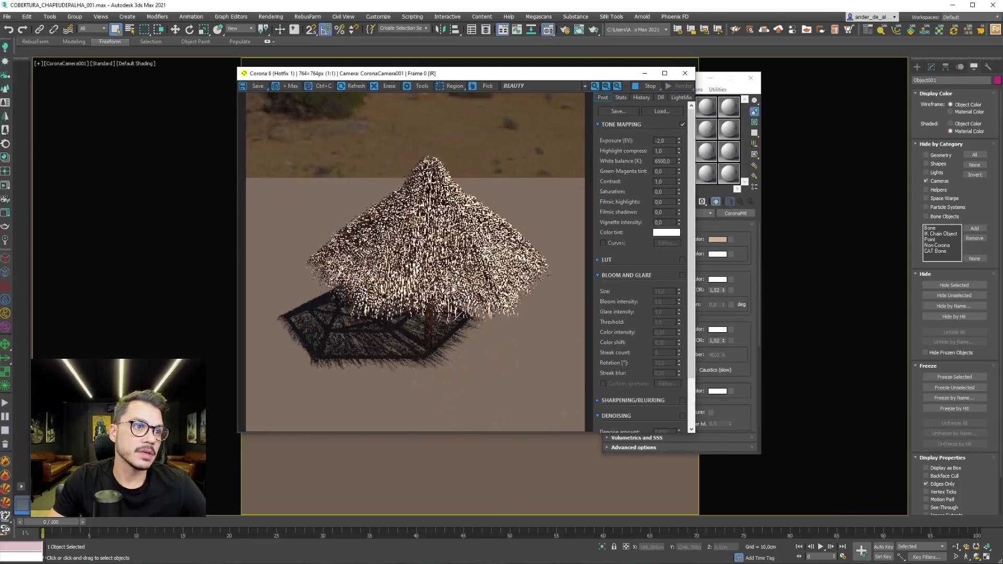
scroll(428, 331, "up", 5)
scroll(517, 239, "down", 5)
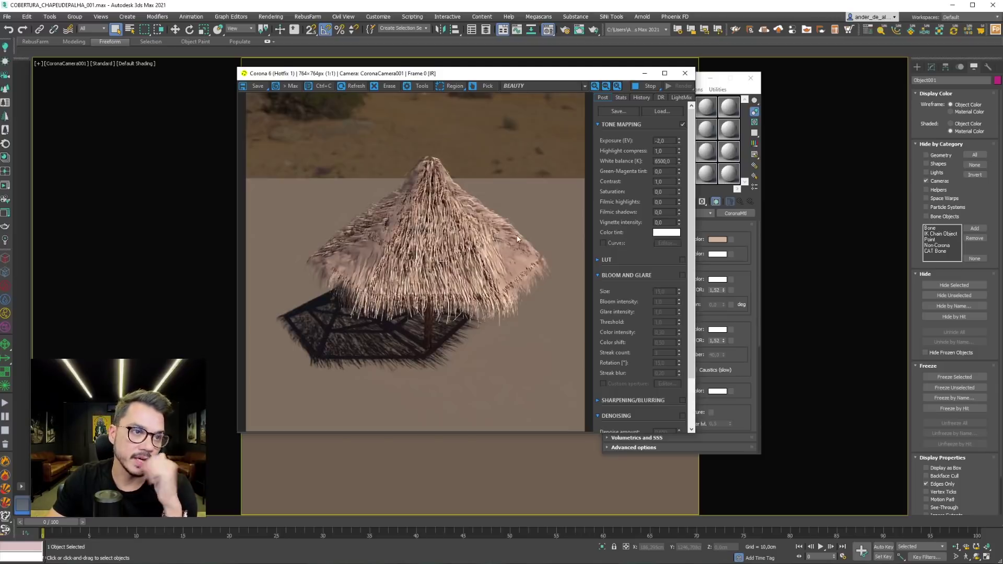
left_click(644, 73)
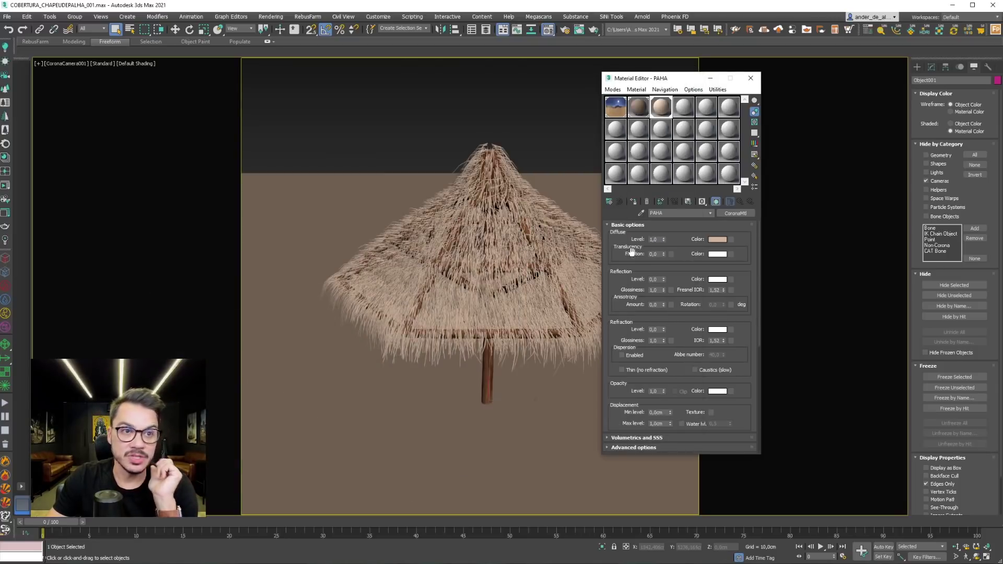
left_click(731, 240)
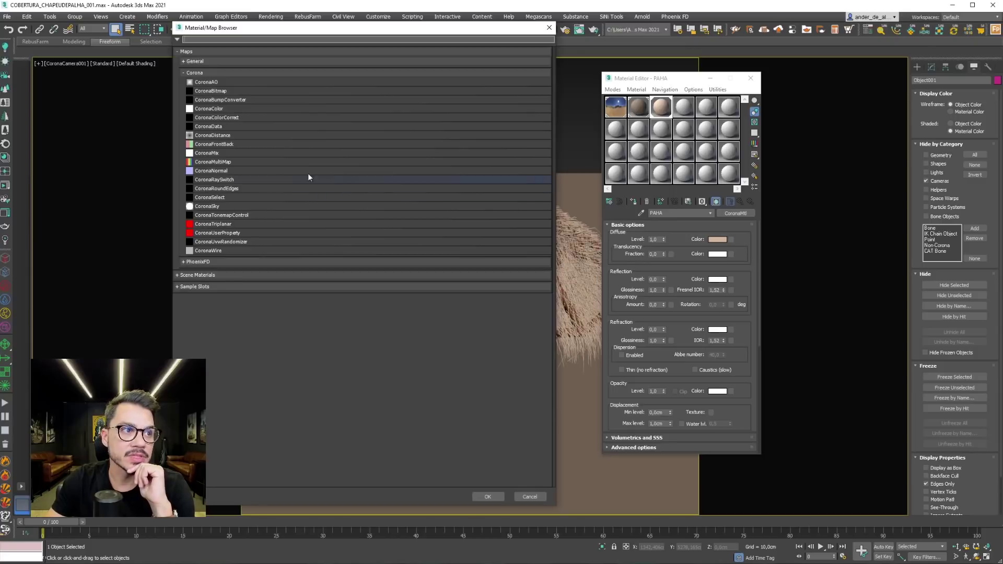
Put a CoronaMultiMap on PAHA's diffuse with 4 items in Mesh Element mode.
left_click(217, 163)
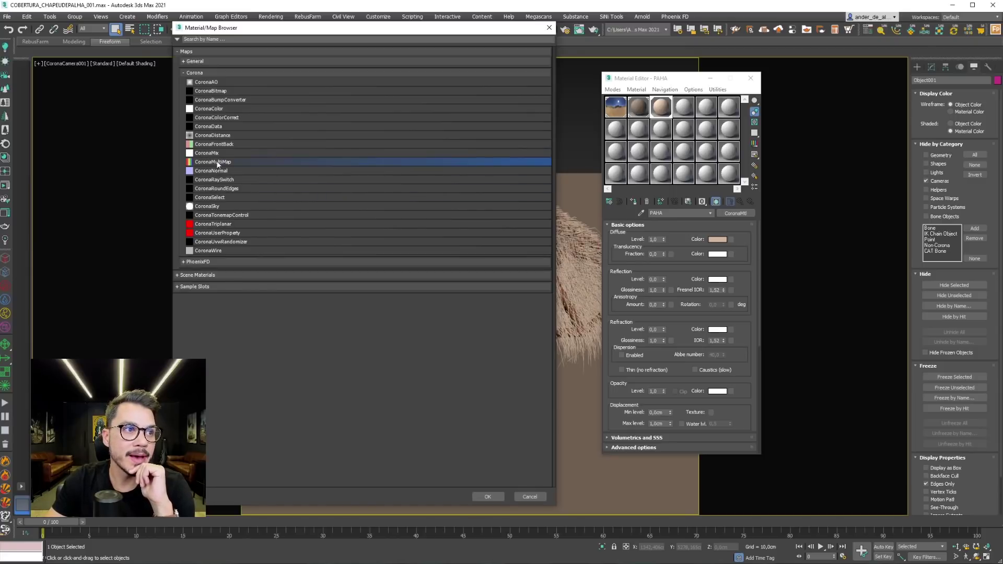
double_click(217, 162)
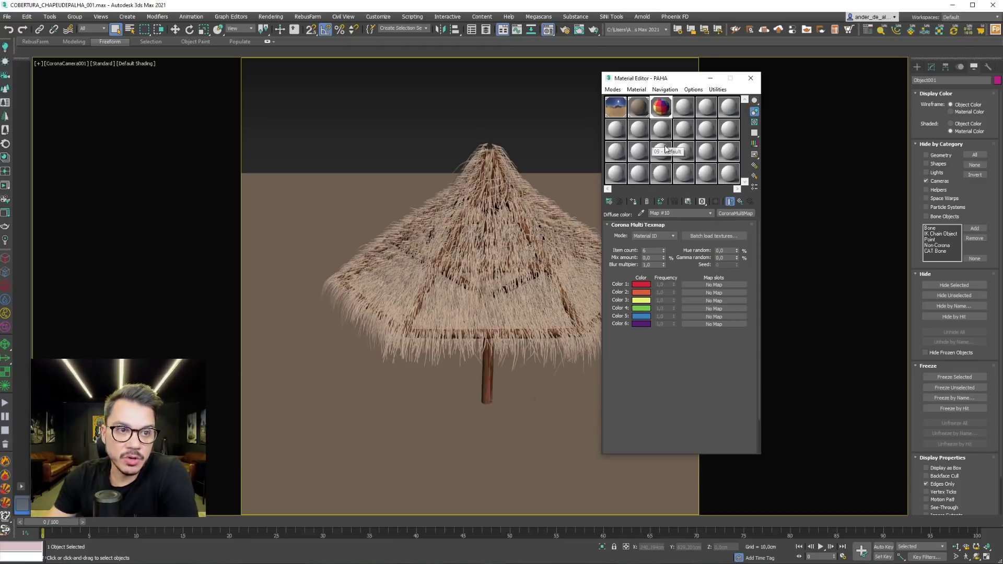
left_click(663, 249)
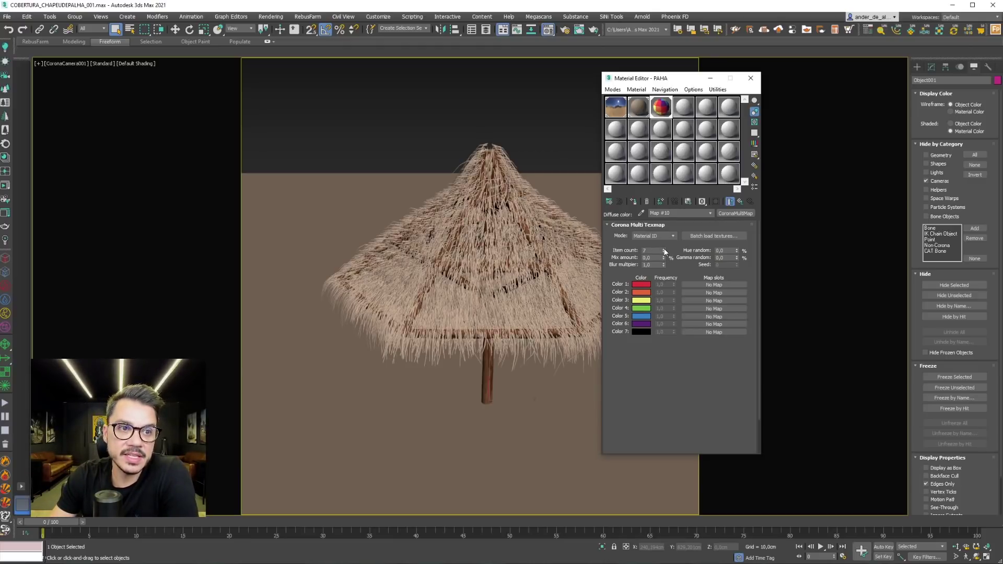
left_click(664, 249)
left_click(663, 249)
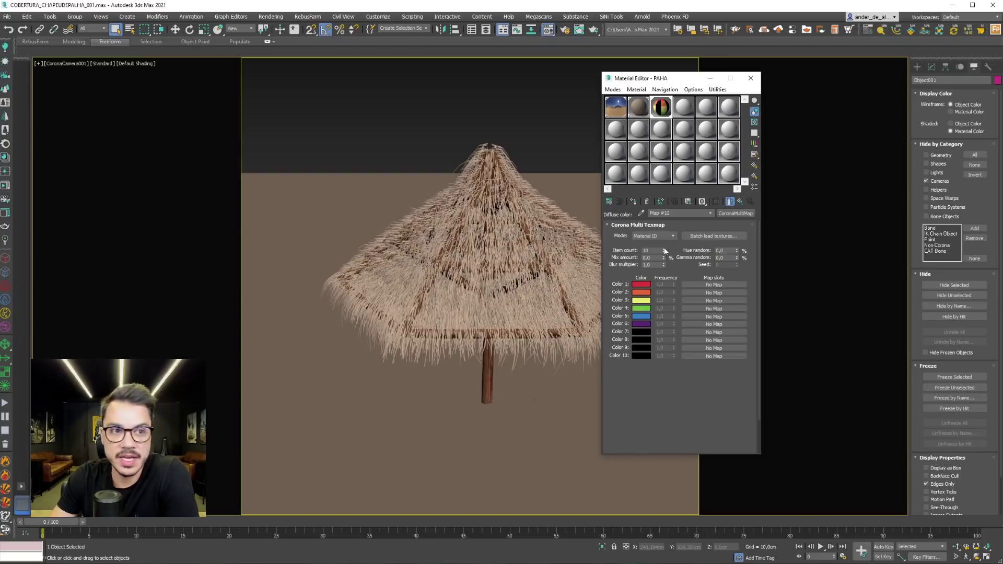
left_click(664, 253)
left_click(664, 253)
left_click(664, 253)
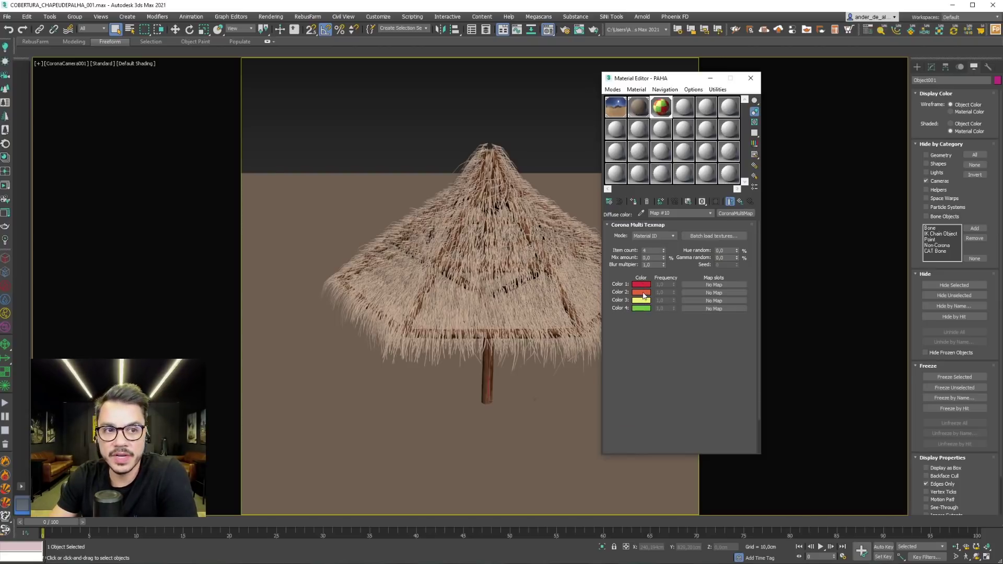
left_click(637, 236)
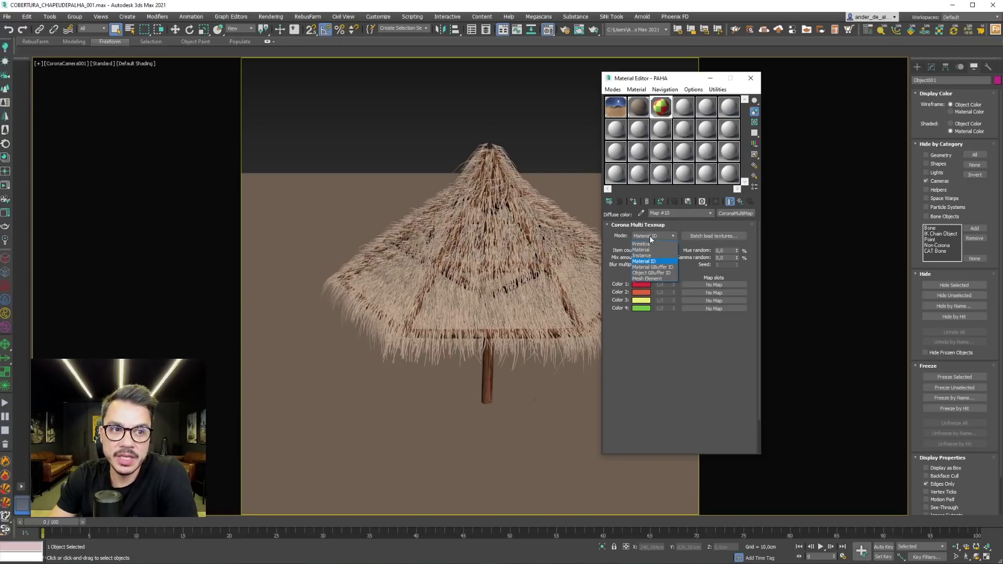
left_click(645, 279)
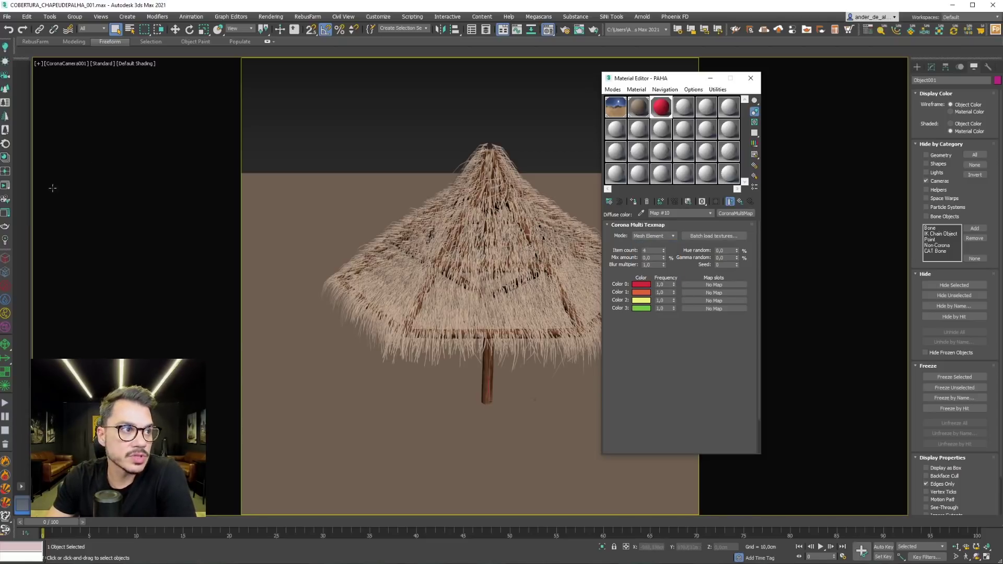
Interactively render the thatch and raise the Multi Texmap item count to 6.
left_click(2, 192)
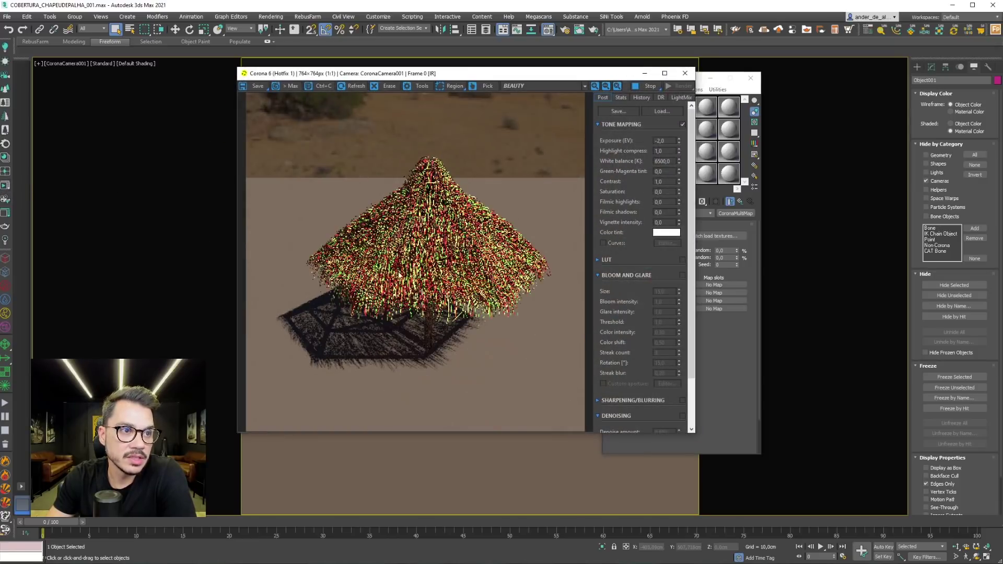
scroll(457, 287, "up", 2)
scroll(457, 288, "down", 2)
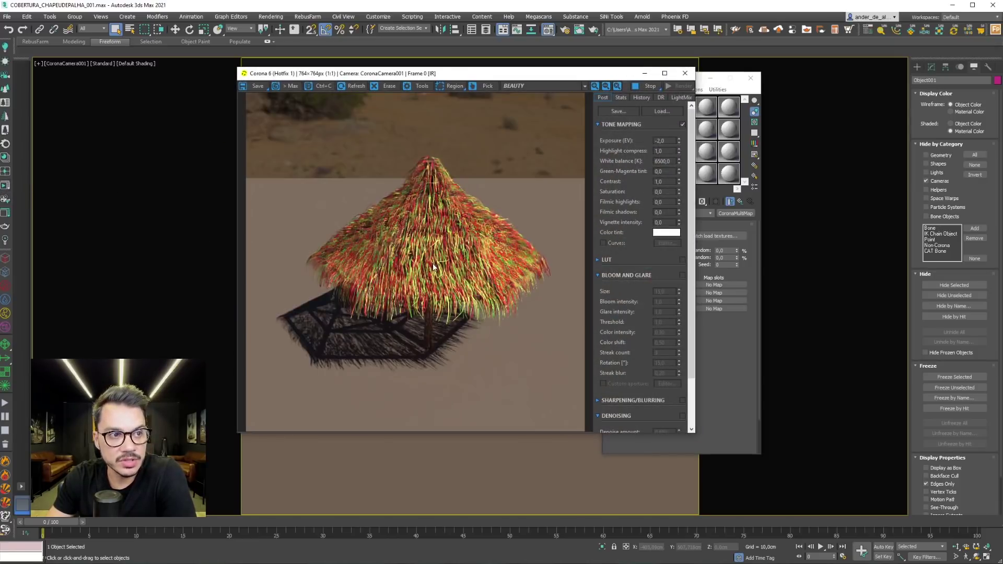
left_click(716, 370)
left_click(663, 250)
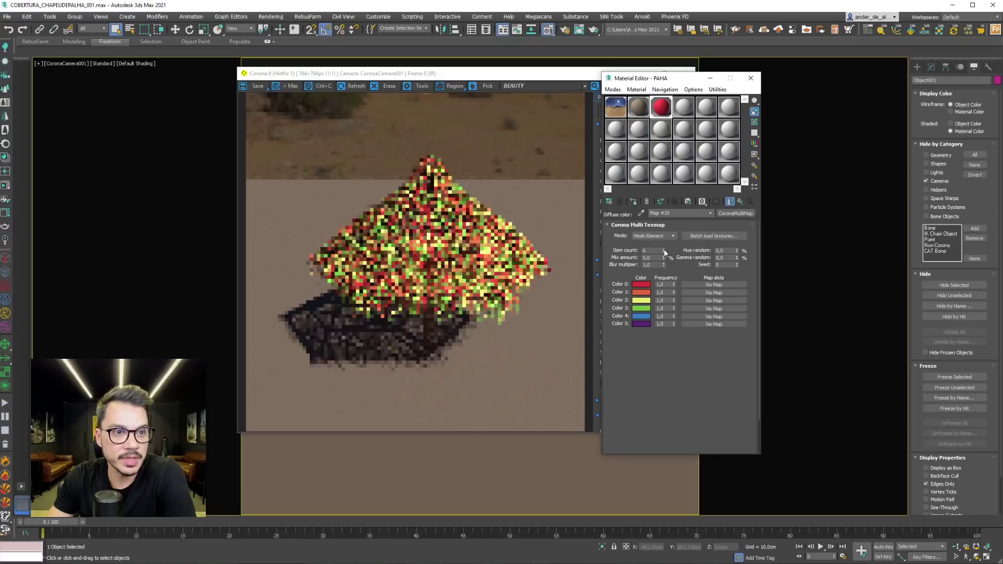
left_click(663, 250)
left_click(663, 250)
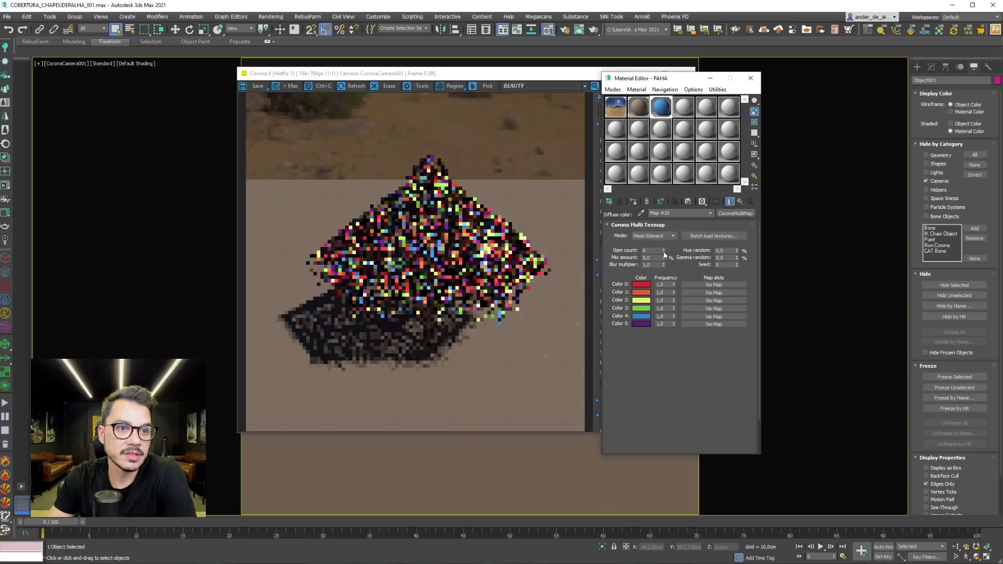
left_click(465, 261)
scroll(402, 244, "up", 3)
scroll(402, 244, "down", 2)
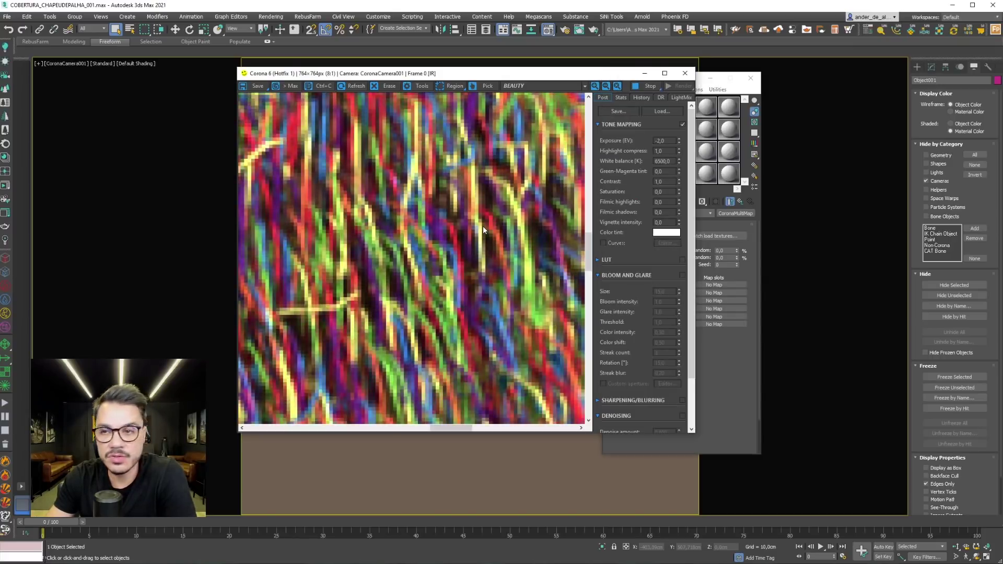
scroll(482, 225, "down", 1)
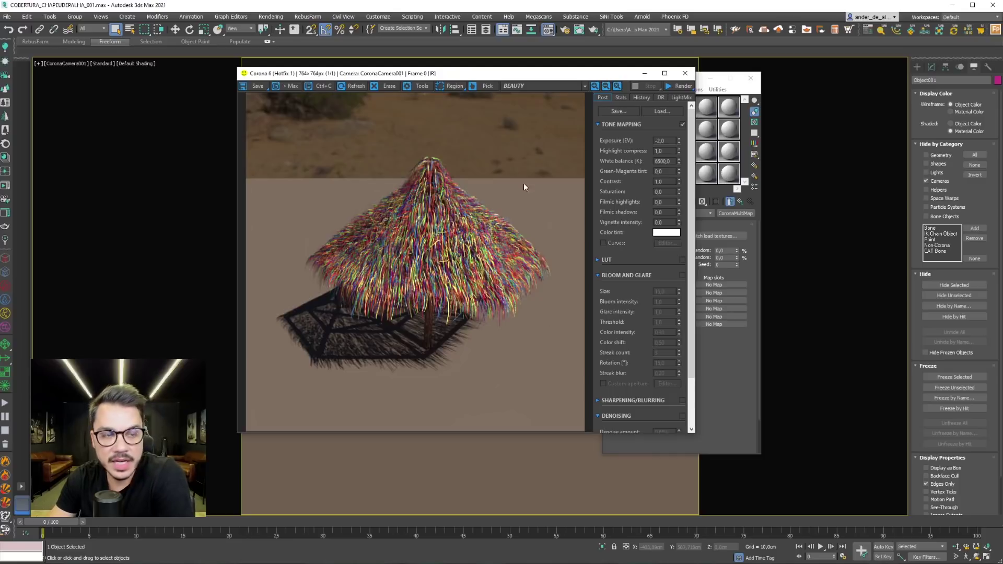
Change Color 1 from red to tan and copy it onto Color 2.
left_click(684, 73)
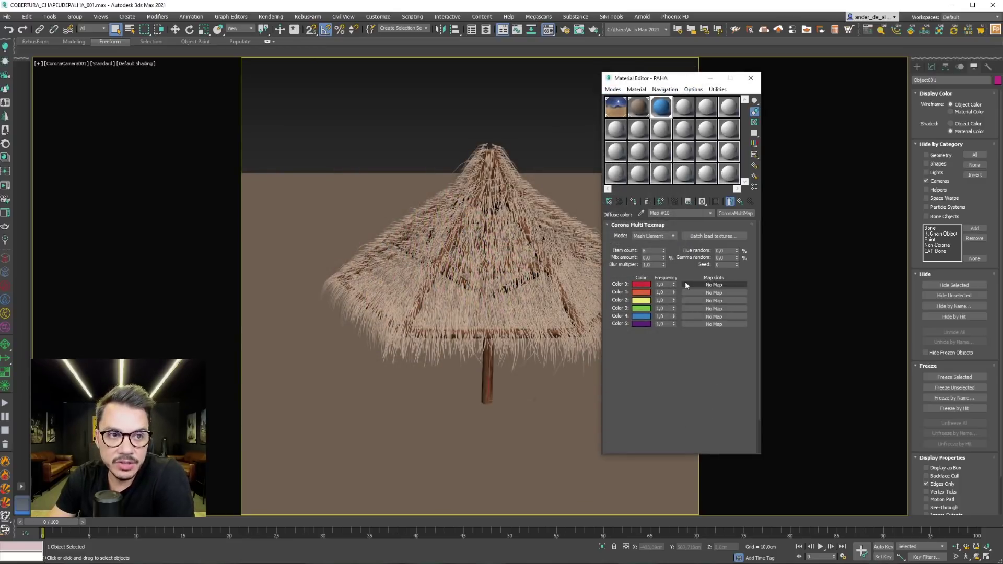
left_click(647, 289)
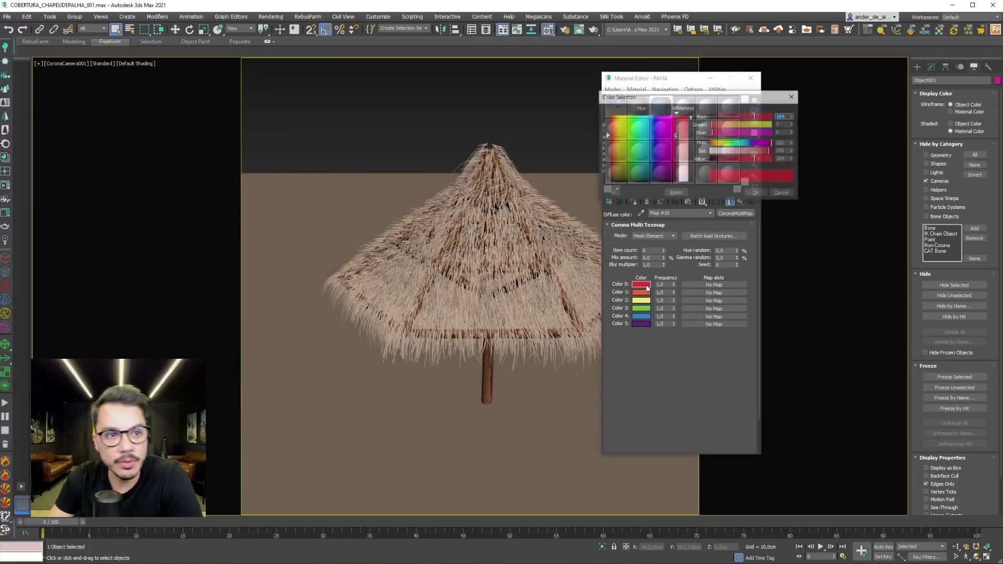
left_click_drag(692, 98, 799, 131)
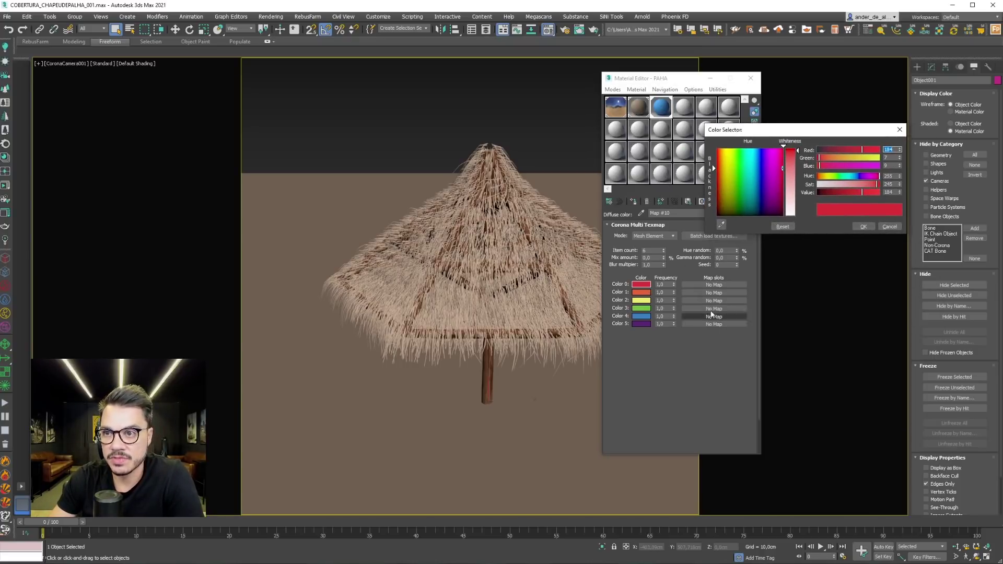
left_click_drag(725, 195, 721, 180)
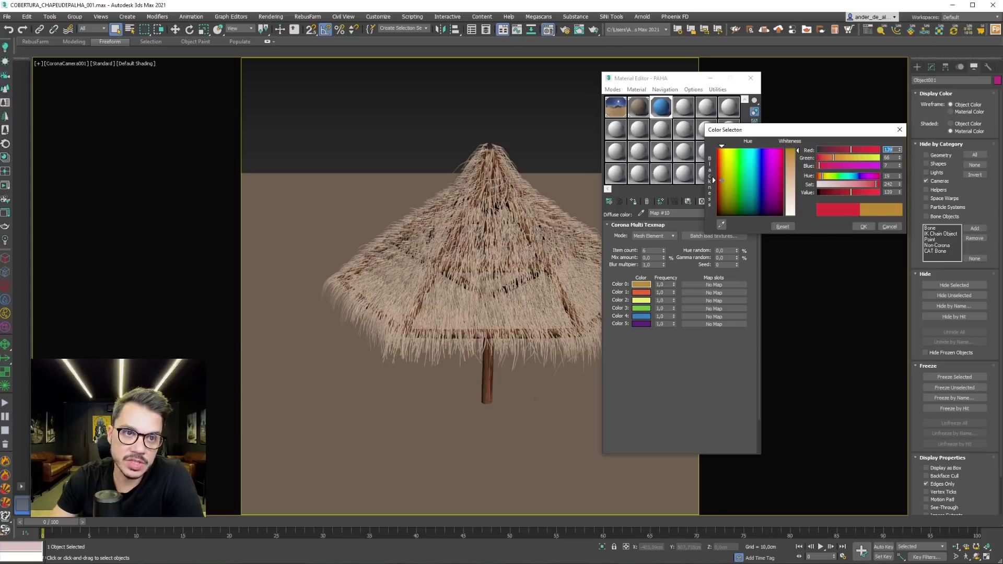
left_click_drag(790, 151, 795, 174)
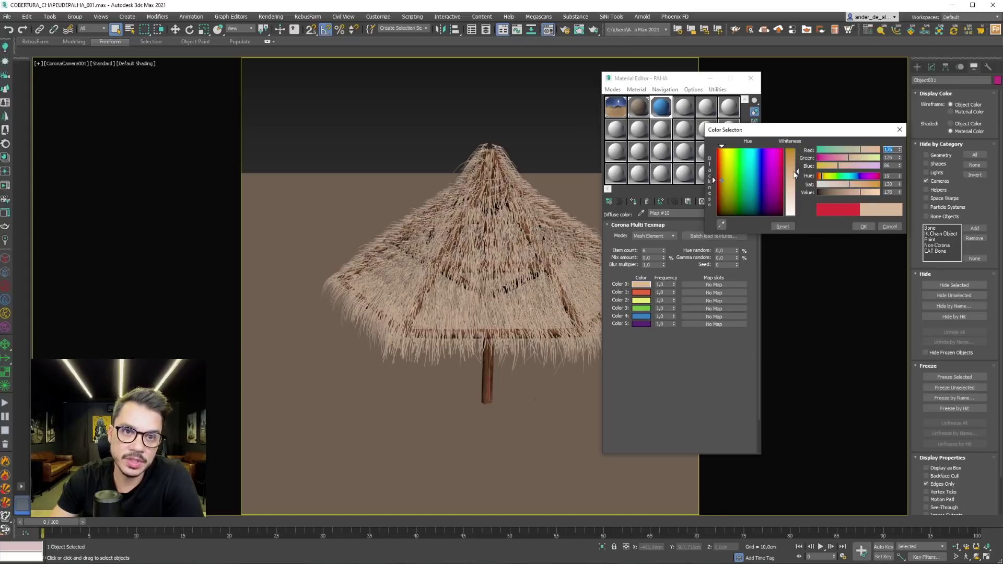
left_click(863, 229)
left_click_drag(640, 299, 641, 292)
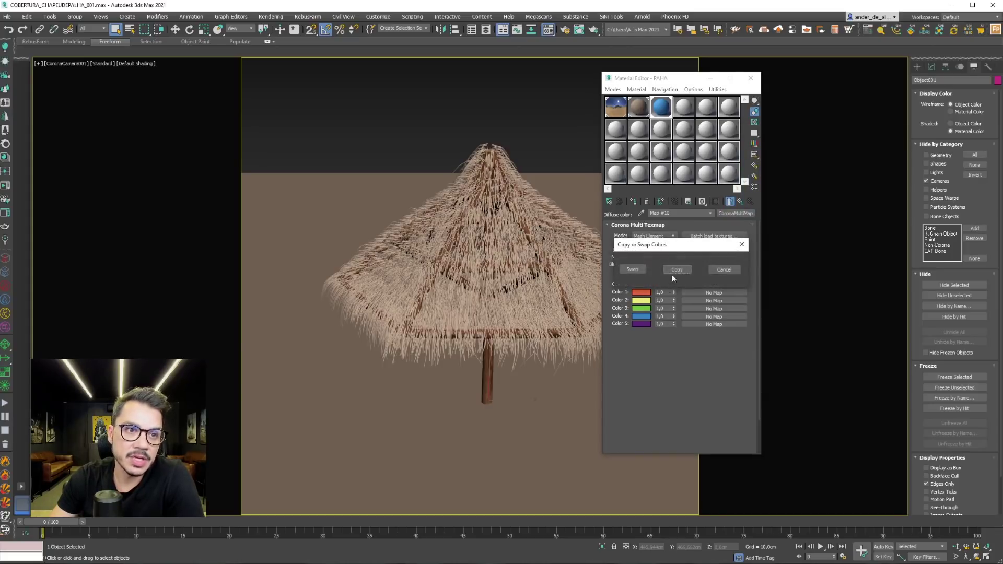
left_click(677, 271)
Adjust Color 2's saturation and copy the tan onto Colors 3 and 2.
left_click(642, 293)
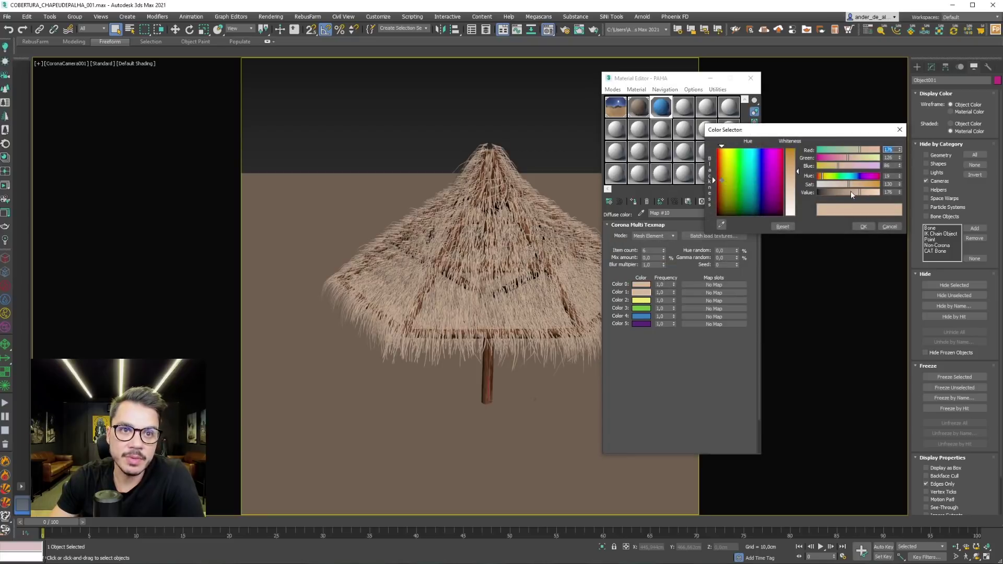
left_click_drag(855, 187, 843, 185)
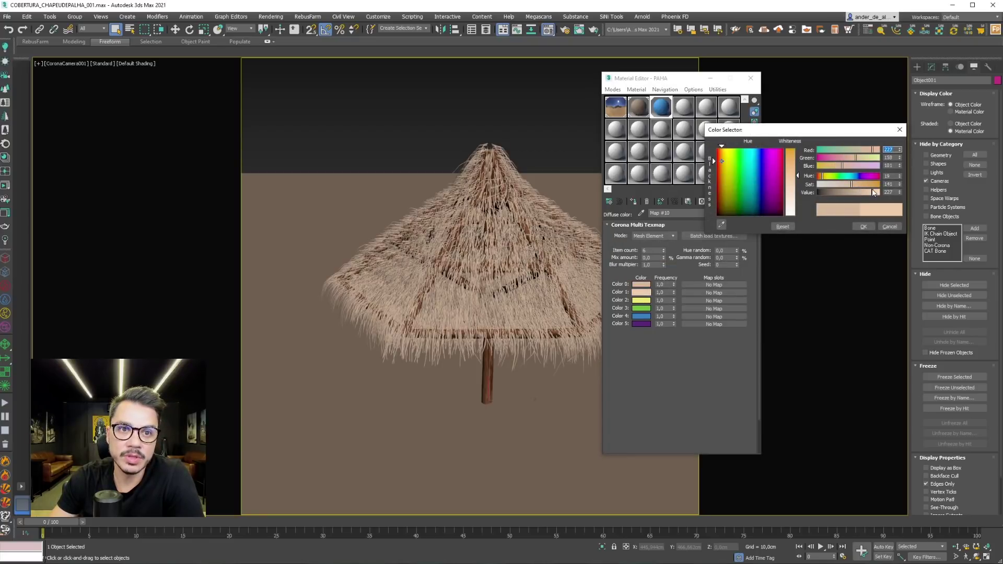
left_click(863, 226)
left_click_drag(641, 291, 636, 308)
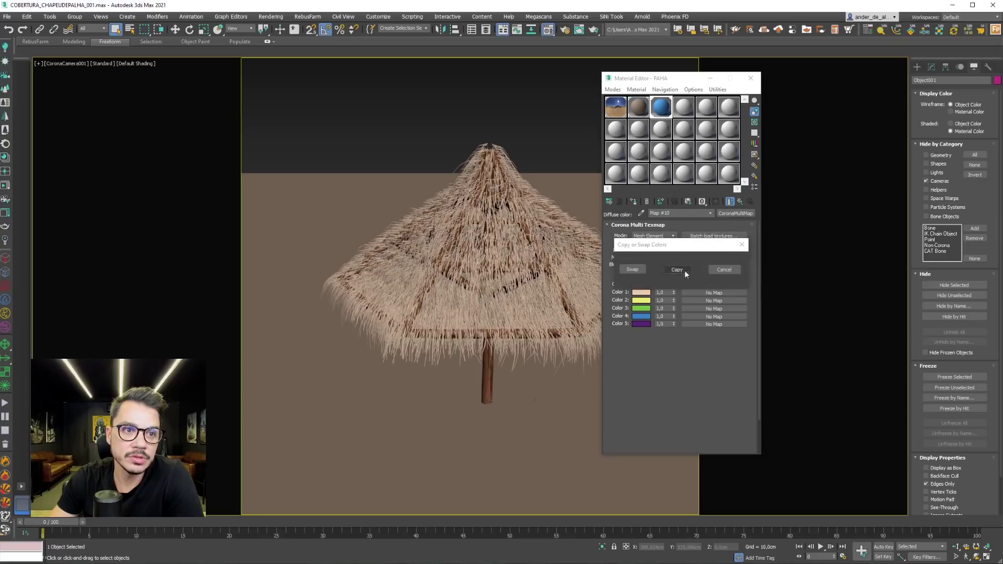
left_click(681, 270)
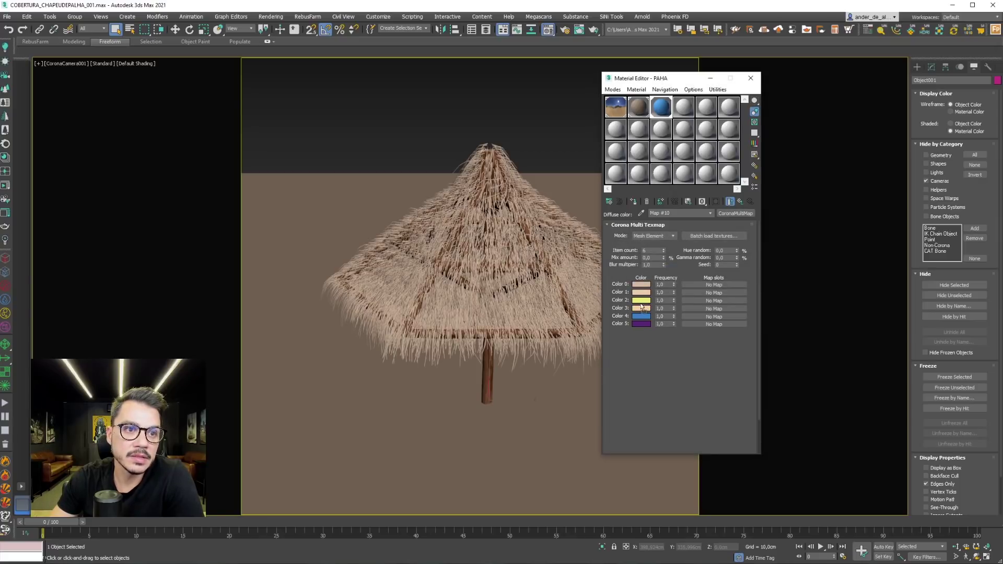
left_click_drag(641, 307, 641, 300)
left_click(681, 270)
Make Color 3 paler and less saturated, and darken another tan colour.
left_click(638, 305)
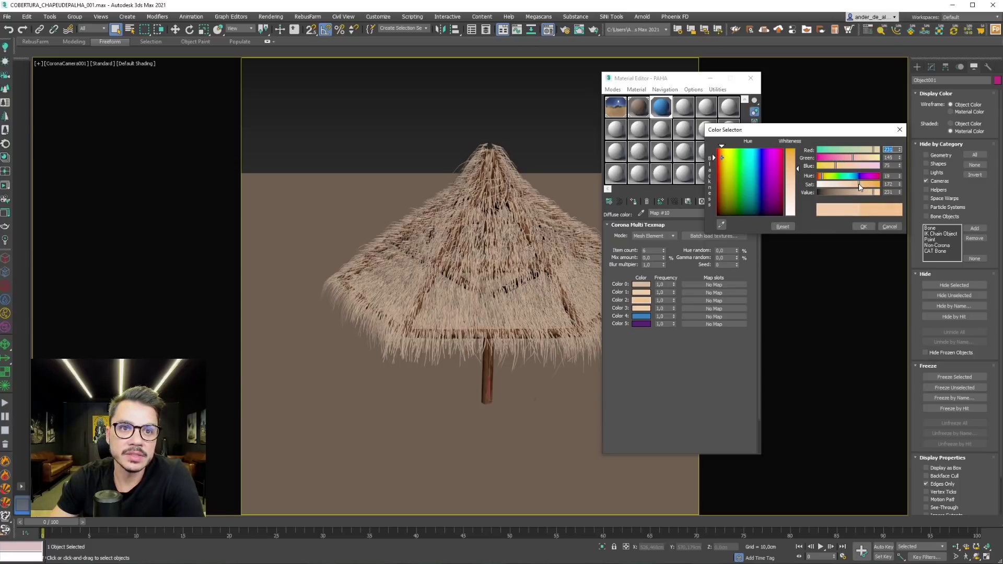
left_click_drag(860, 186, 835, 186)
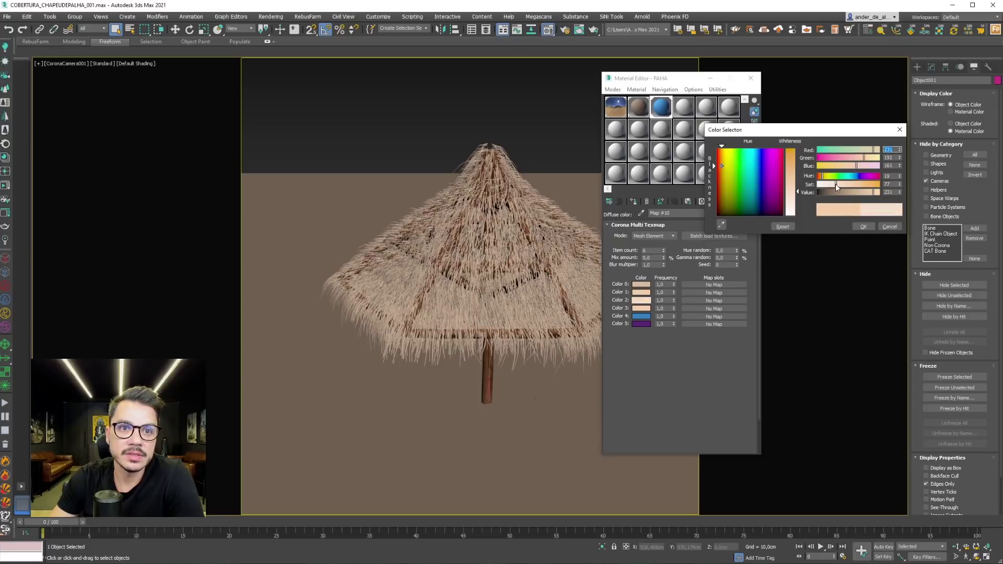
left_click(864, 227)
left_click(641, 308)
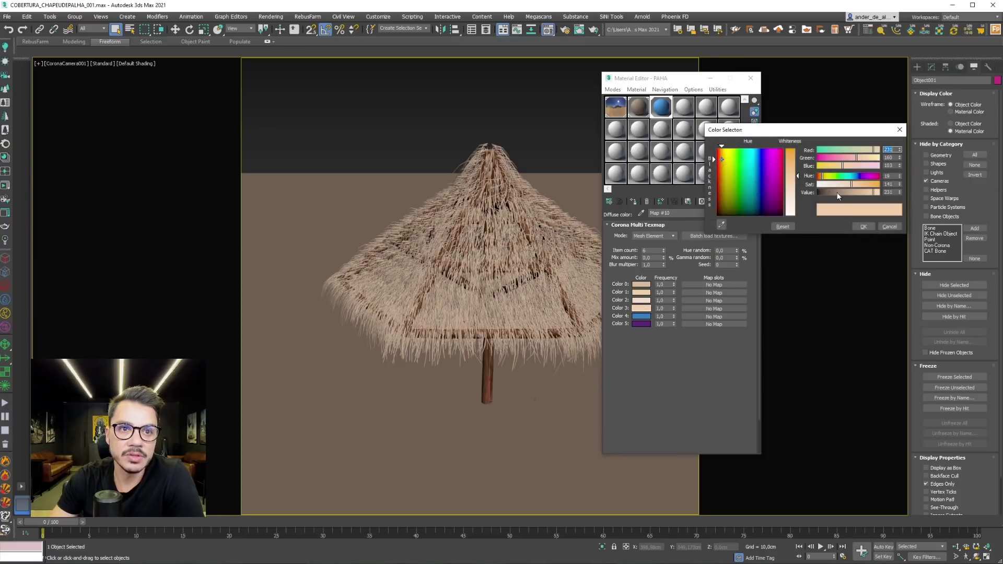
left_click_drag(850, 192, 856, 192)
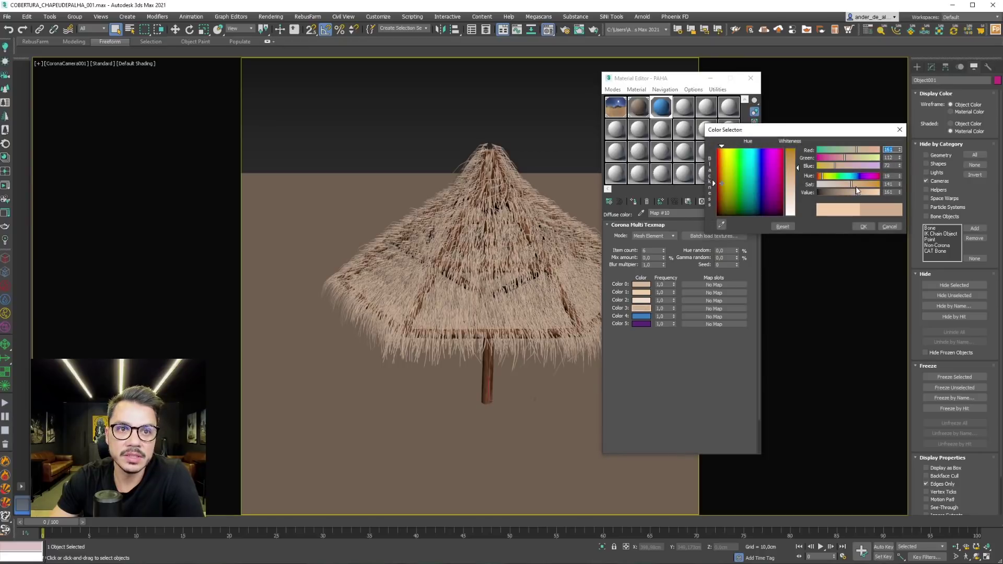
left_click(862, 227)
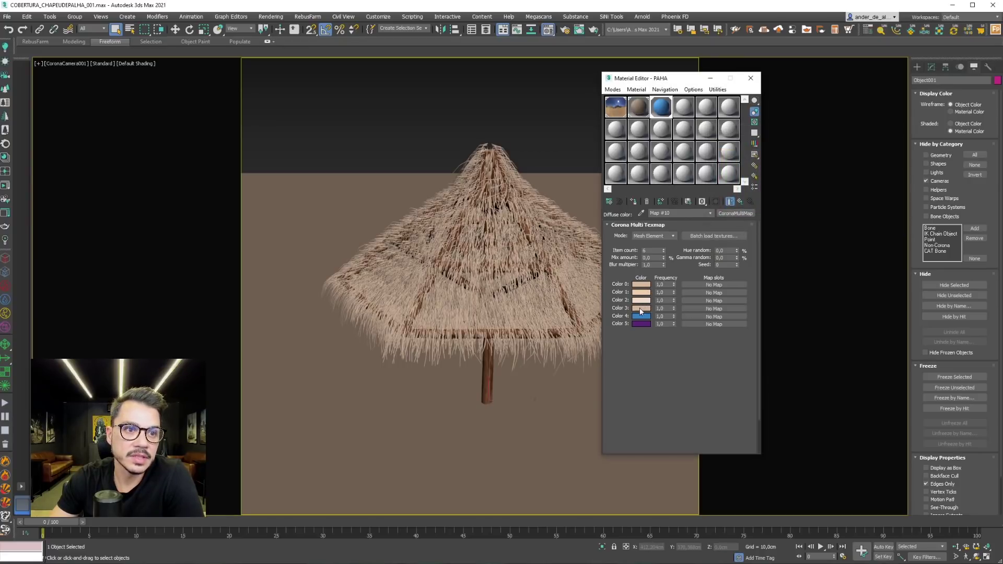
Replace blue Color 4 with tan and lighten it to a pale shade.
left_click_drag(641, 316, 641, 316)
left_click(685, 268)
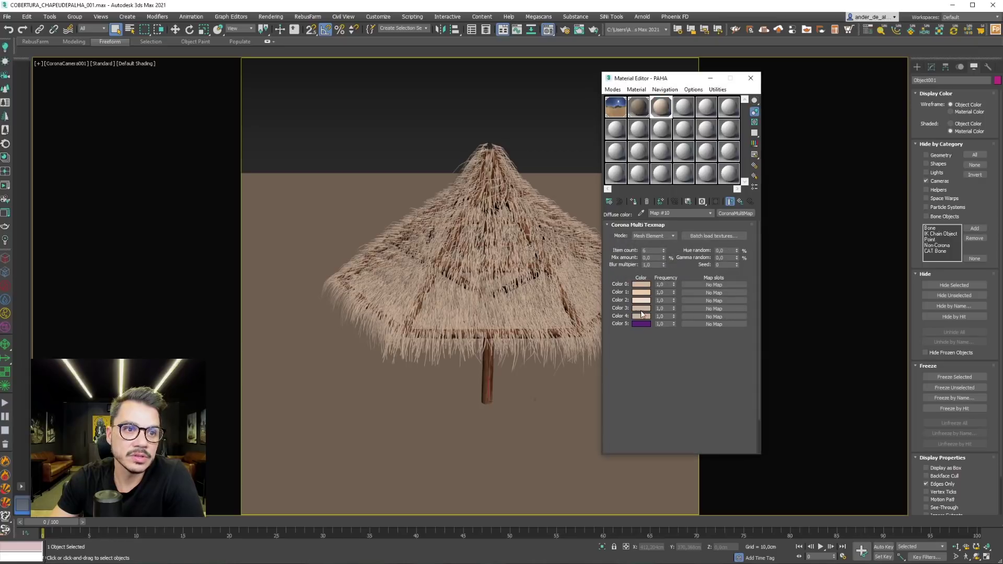
left_click(635, 317)
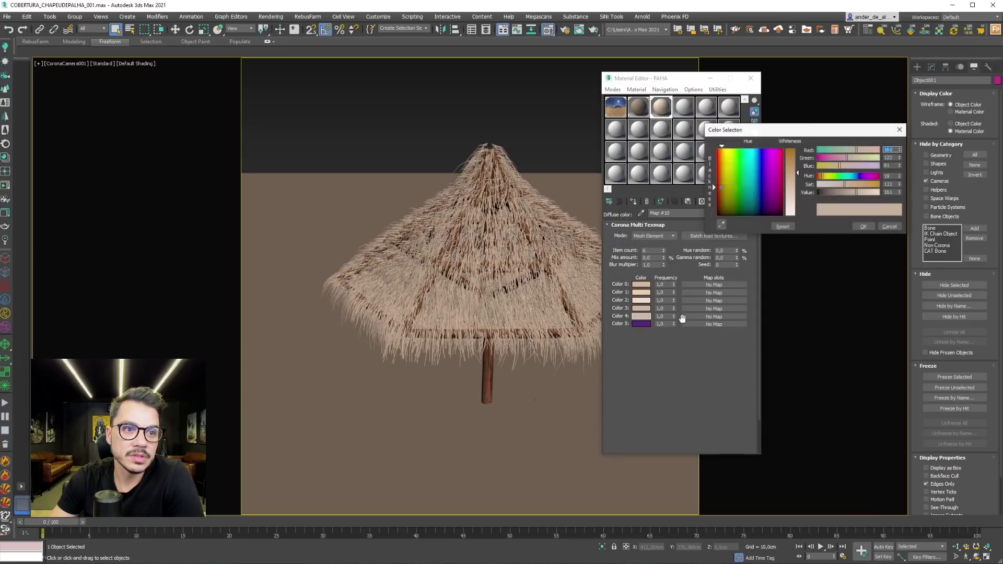
left_click(790, 208)
left_click(863, 226)
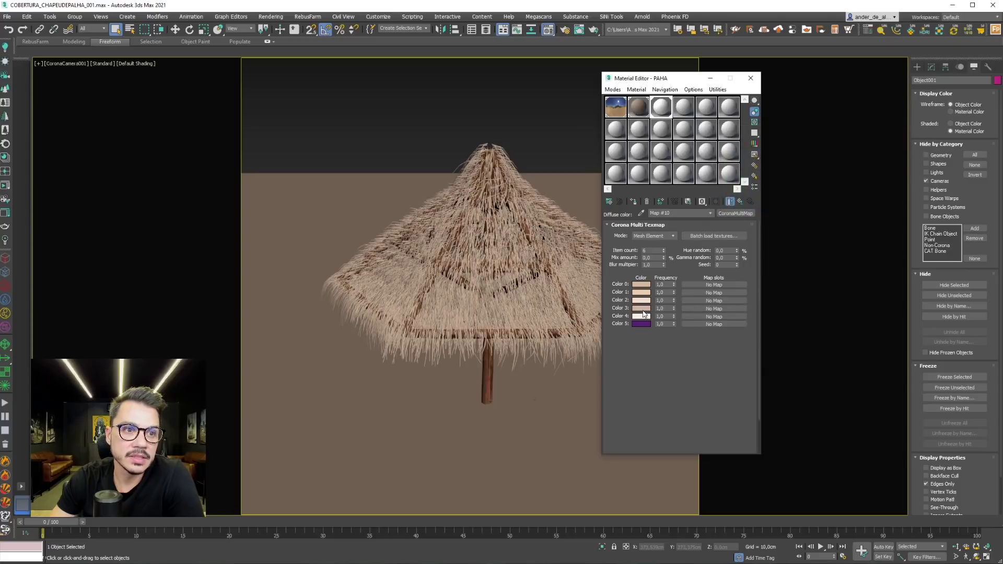
Copy tan onto Color 5, shift its hue toward yellow and brighten it.
left_click_drag(640, 327, 640, 324)
left_click(670, 272)
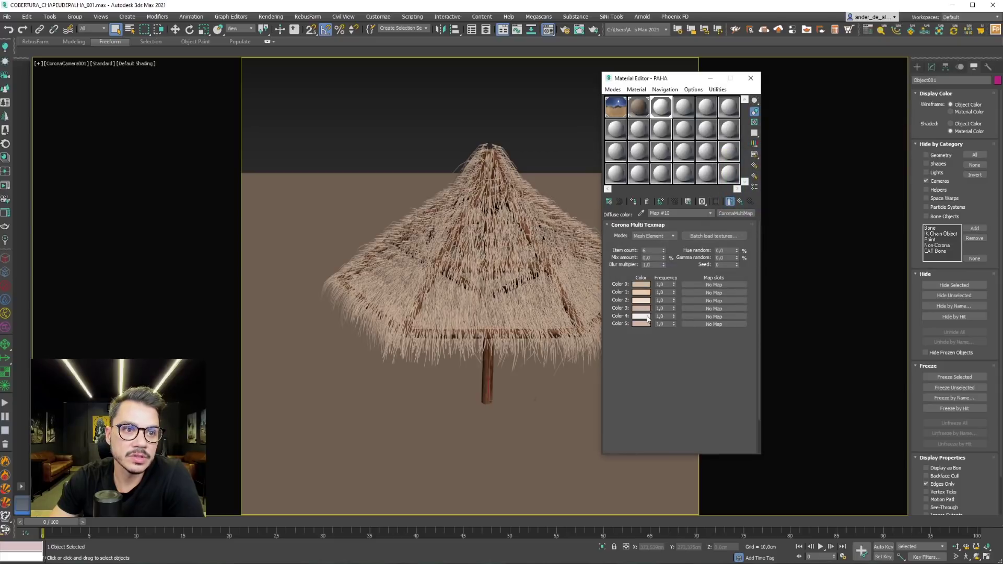
left_click(641, 323)
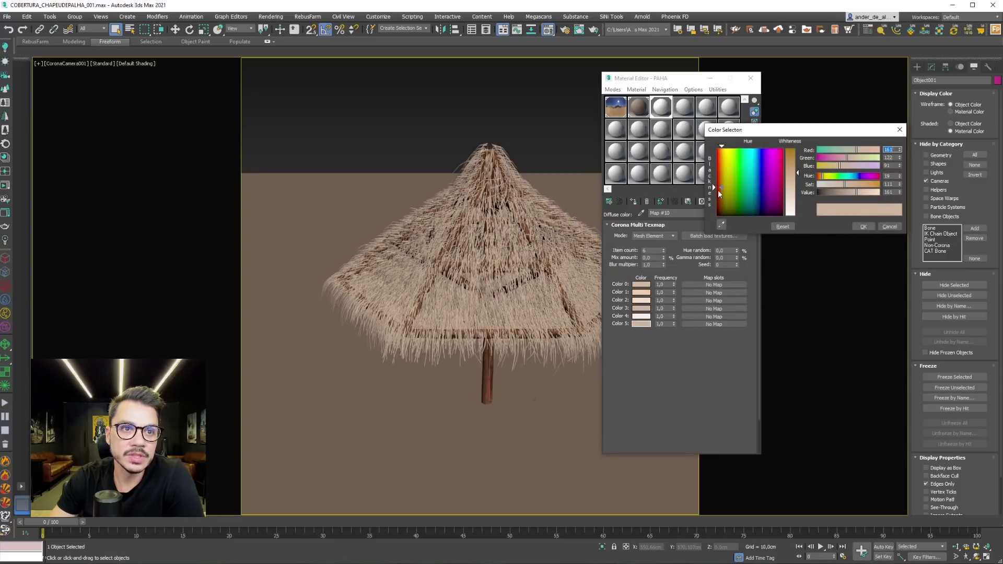
left_click_drag(719, 191, 724, 190)
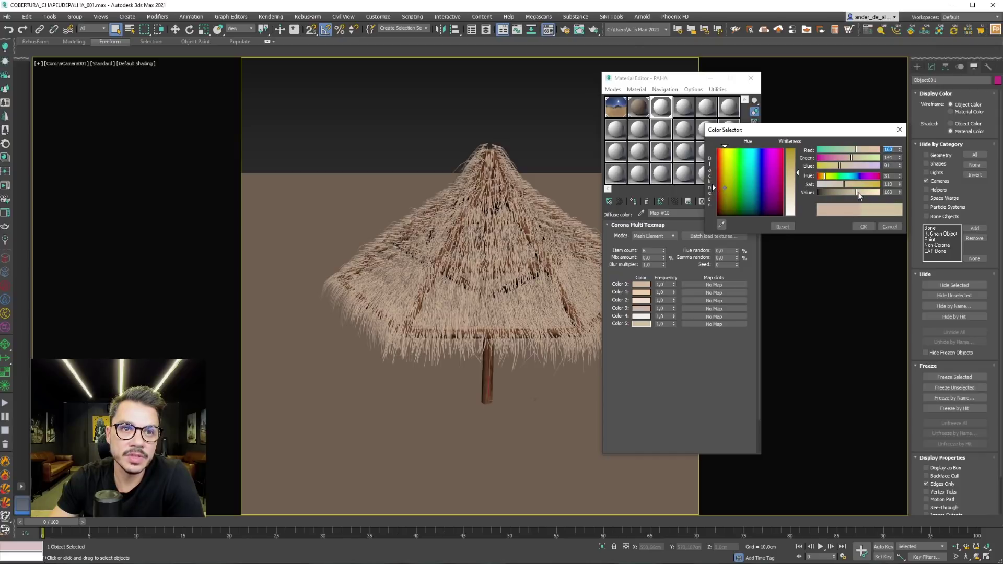
left_click_drag(858, 193, 859, 191)
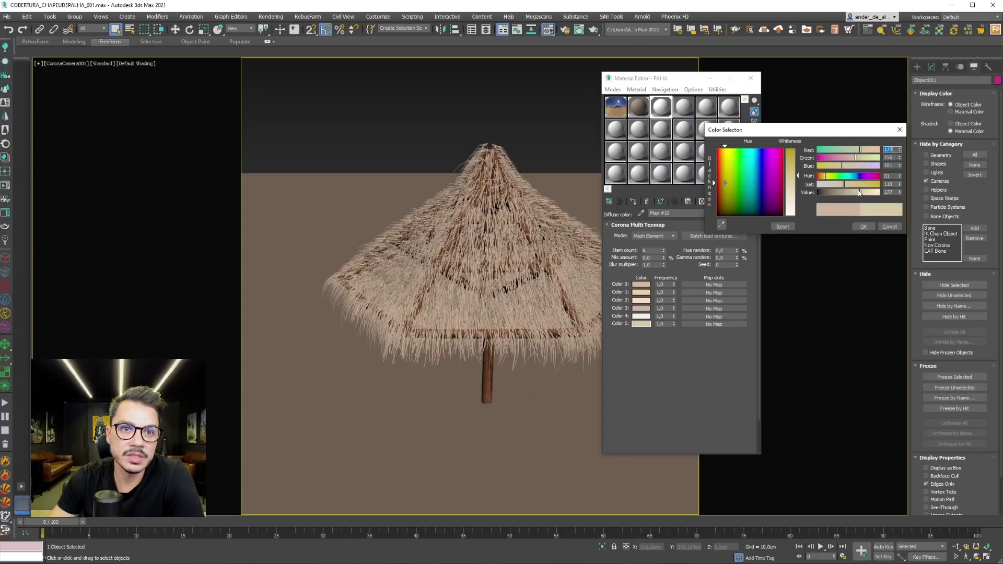
left_click(862, 227)
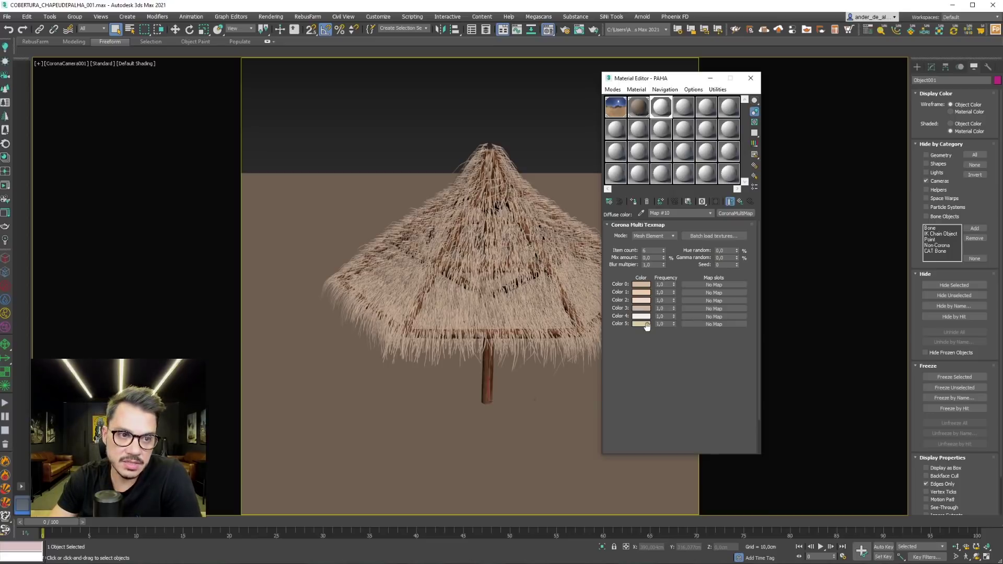
left_click(397, 130)
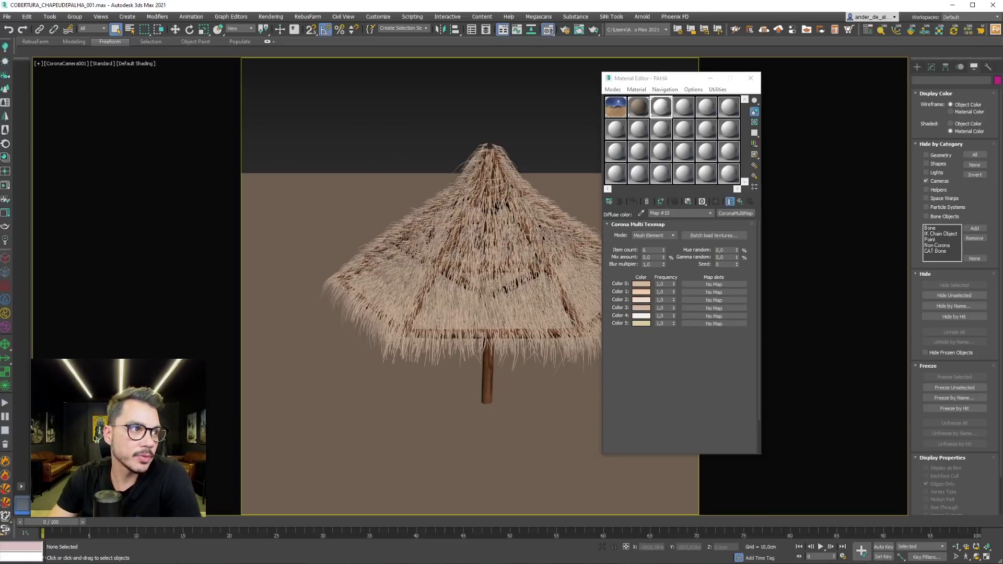
Test-render the parasol's varied straw tones, then stop and close the render and Material Editor.
key("shift+q")
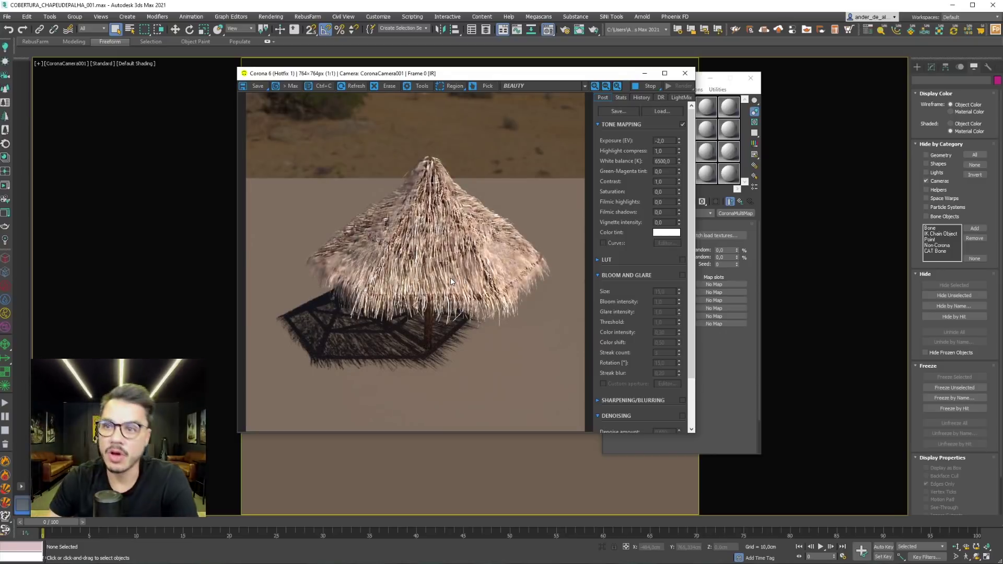
scroll(414, 290, "up", 2)
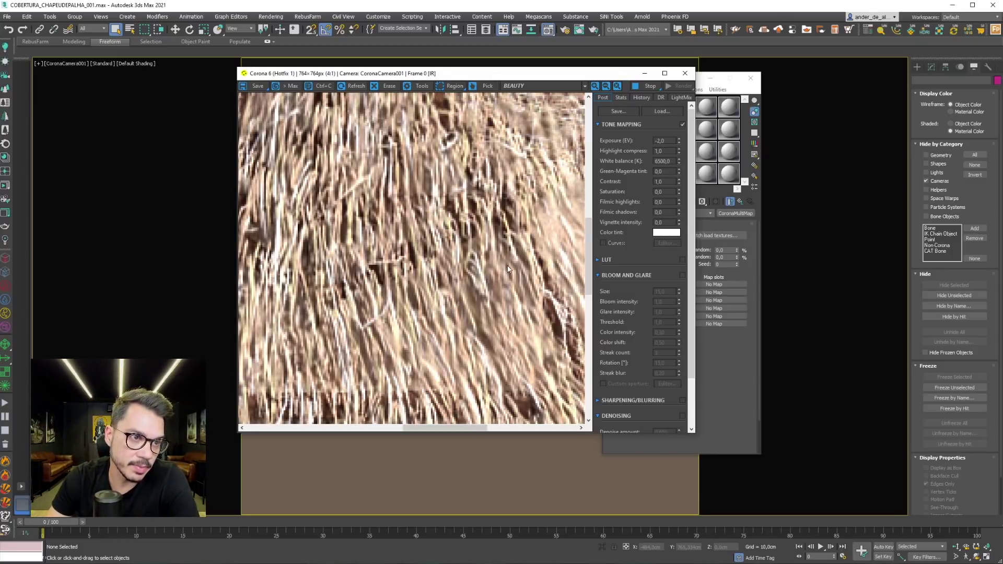
scroll(426, 285, "down", 2)
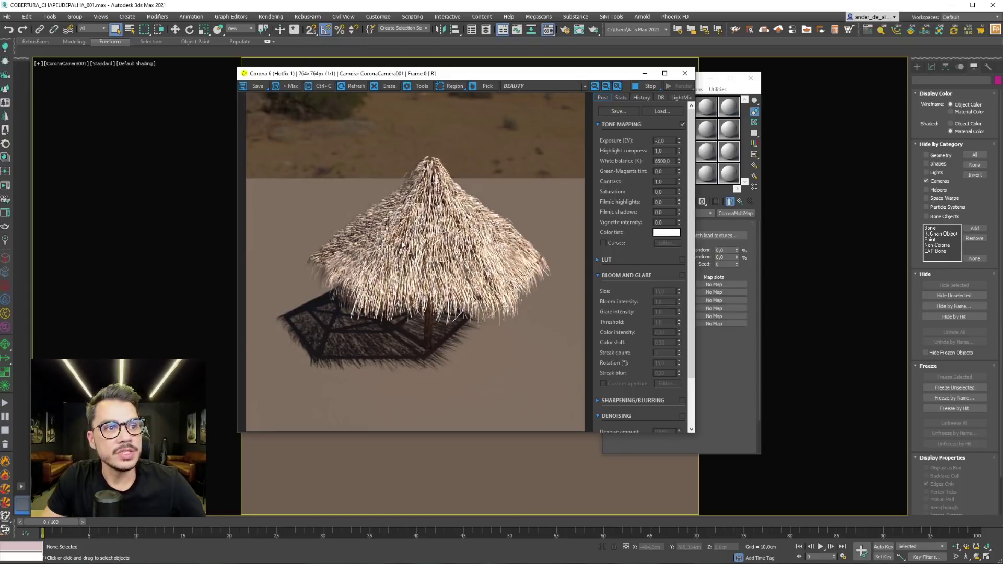
left_click(647, 86)
left_click(681, 73)
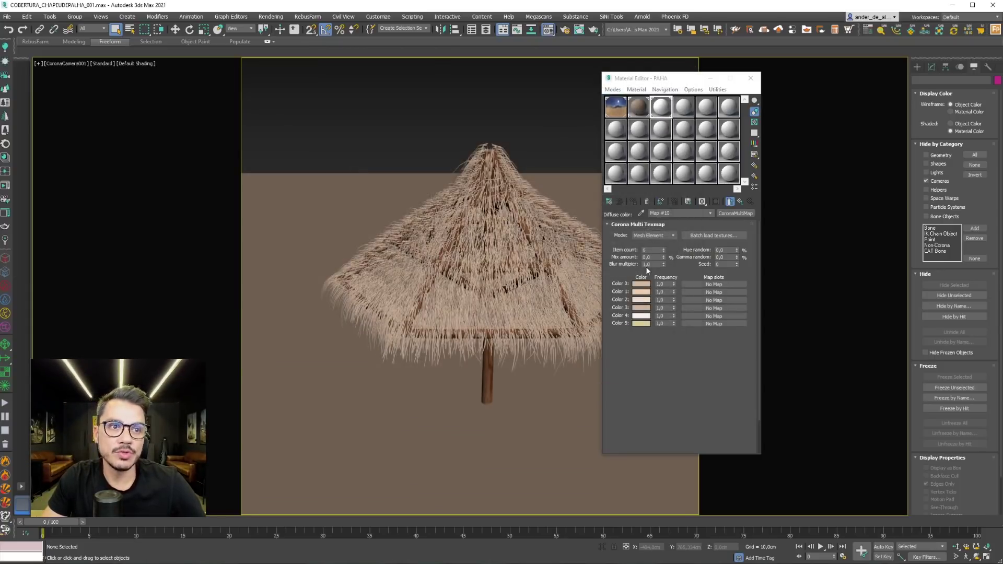
left_click(750, 78)
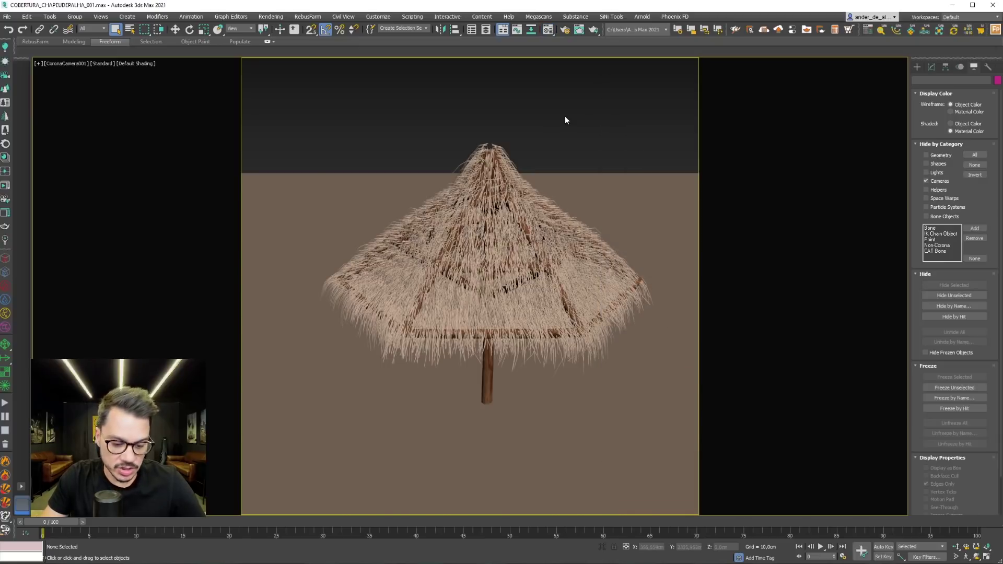
In Top view, select and frame the straw roof, then Shift-rotate a 60° clone about Z.
key("t")
left_click(485, 285)
key("z")
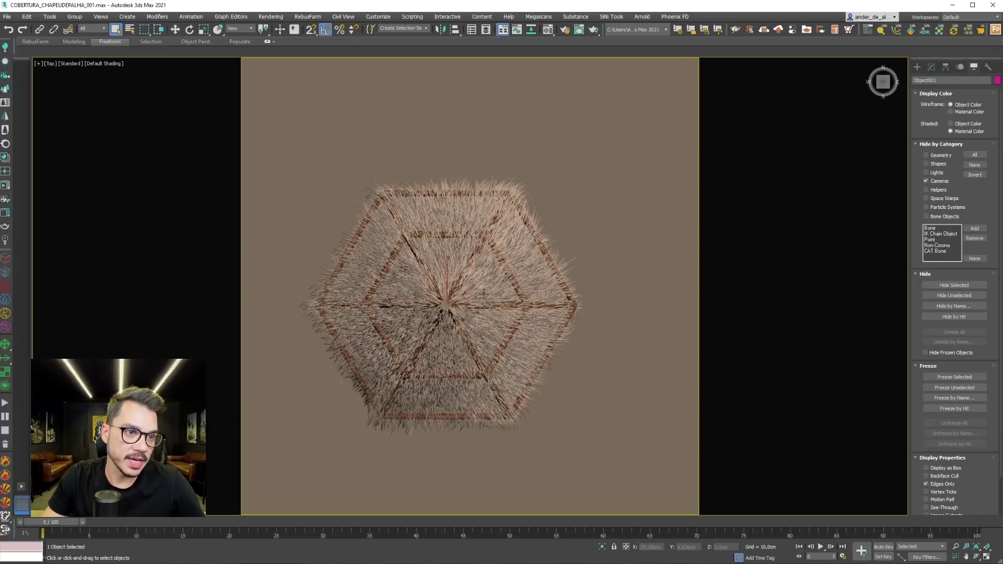
key("e")
key("w")
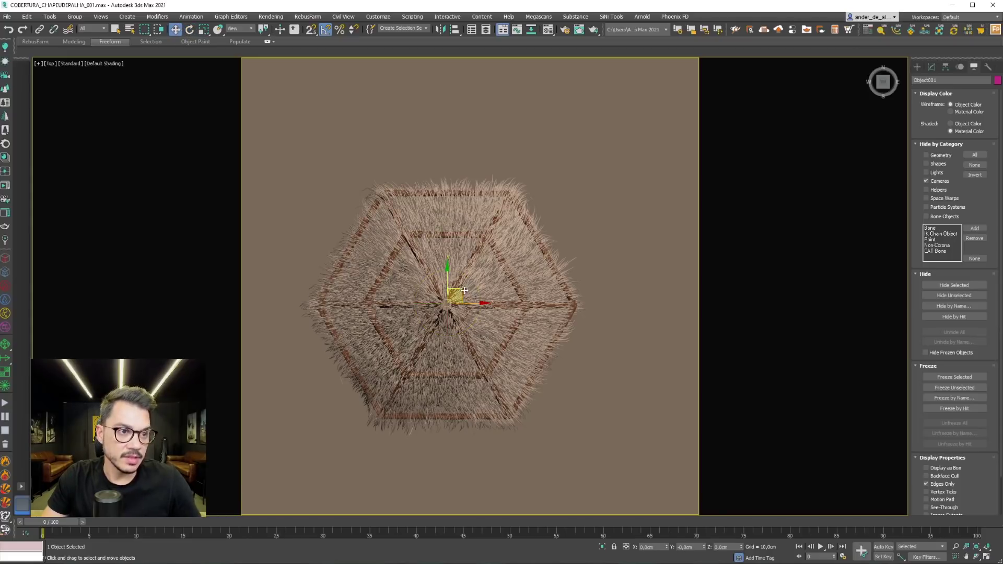
left_click_drag(460, 292, 606, 175)
key("ctrl+z")
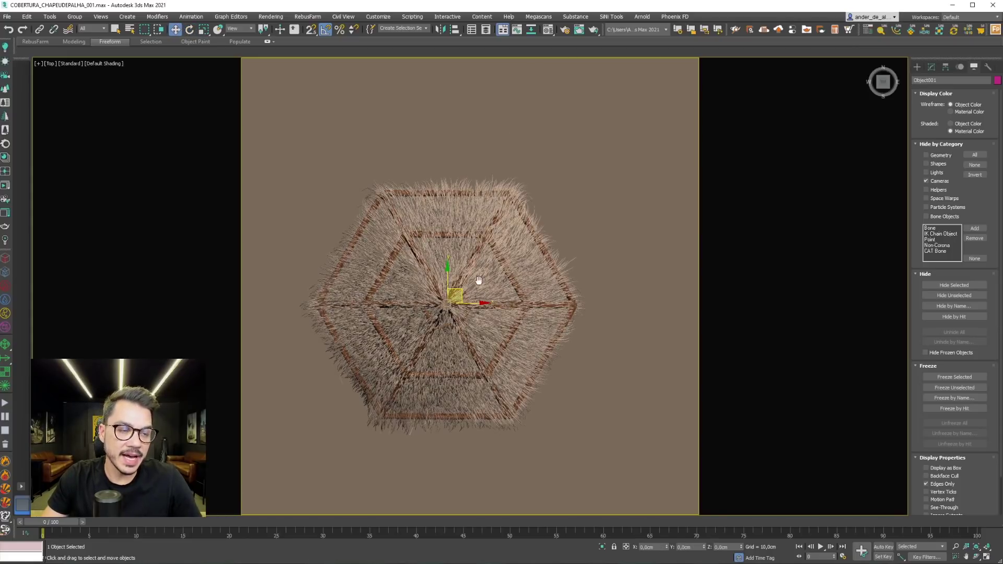
key("e")
scroll(397, 324, "up", 5)
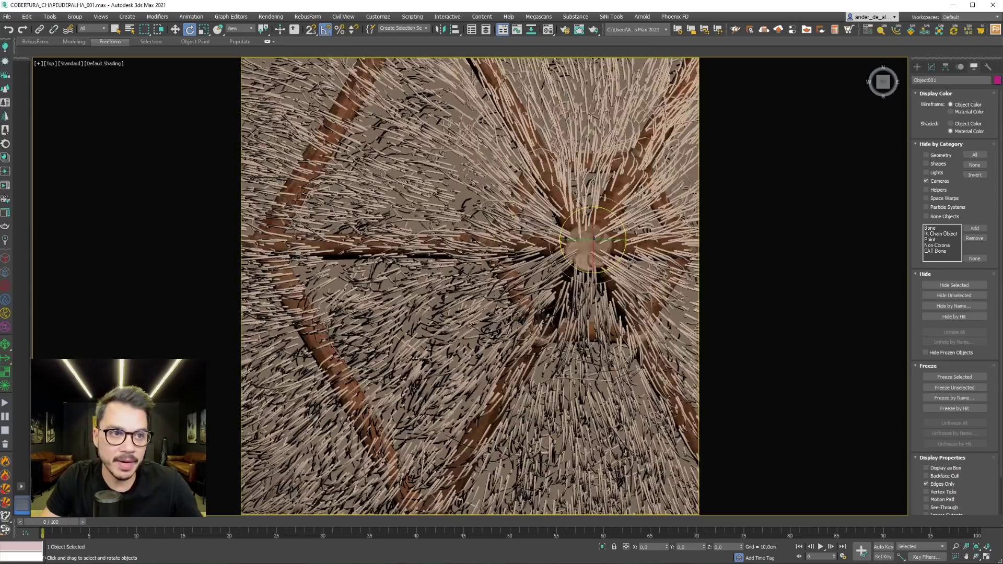
scroll(622, 209, "down", 3)
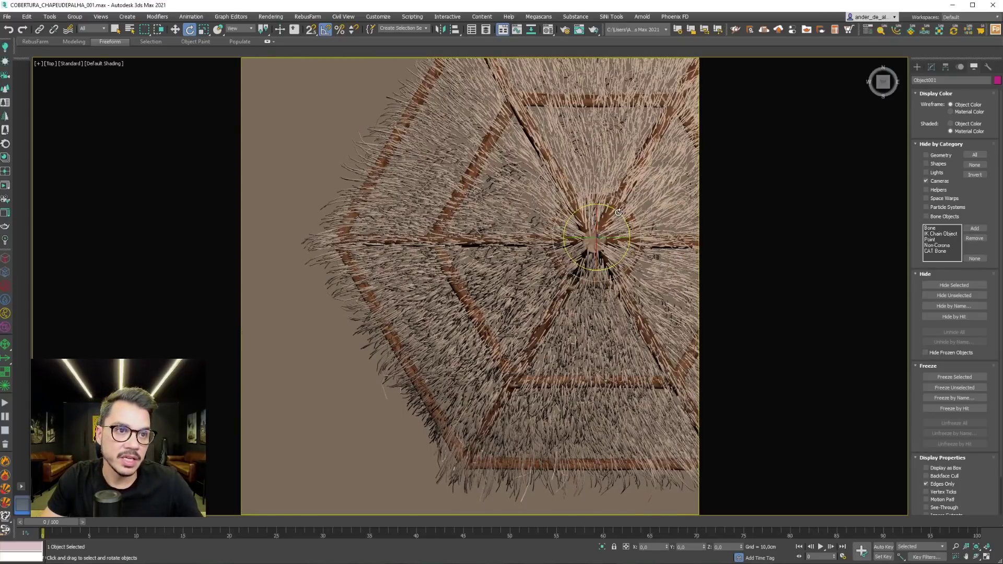
left_click_drag(618, 213, 631, 285, "shift")
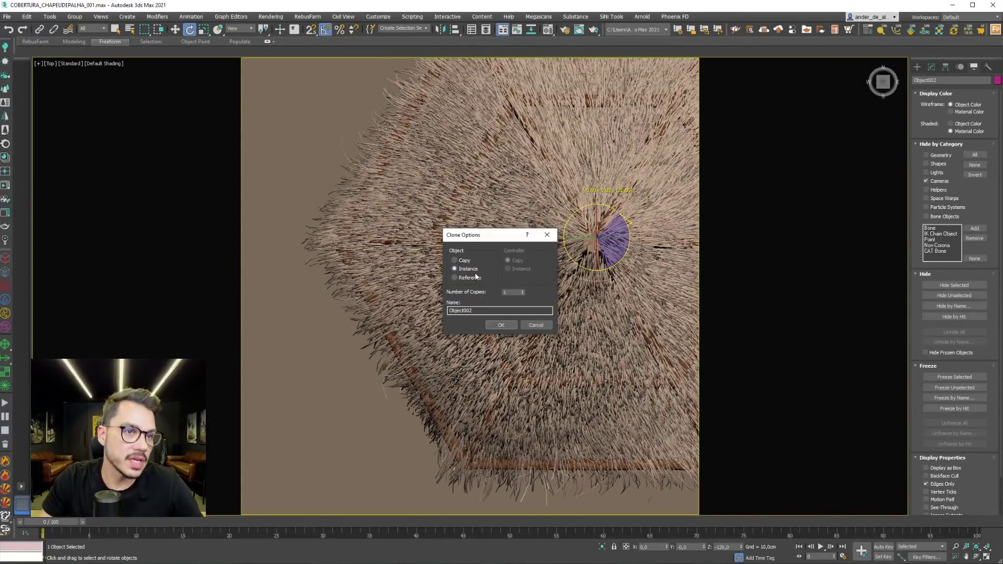
Create two rotated instance copies of the thatch.
left_click(500, 327)
left_click_drag(629, 213, 621, 292, "shift")
left_click(501, 325)
scroll(501, 325, "down", 5)
From a side view, lift one thatch copy slightly on Z, then return to the camera view.
mouse_move(501, 325)
middle_mouse_down("alt")
mouse_move(560, 412)
mouse_move(564, 389)
middle_mouse_up("alt")
key("w")
scroll(570, 381, "up", 2)
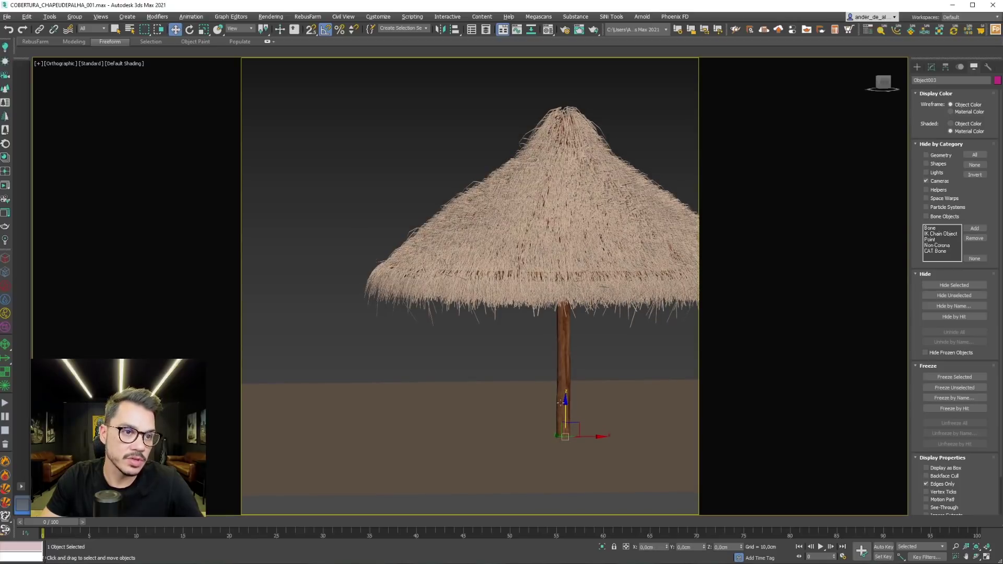
left_click_drag(565, 405, 566, 403)
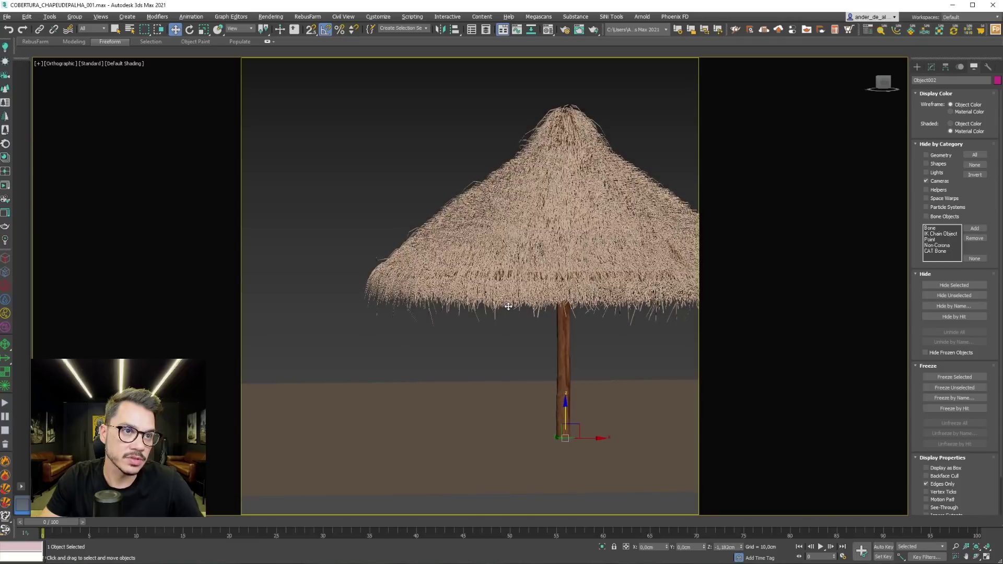
key("c")
left_click(360, 180)
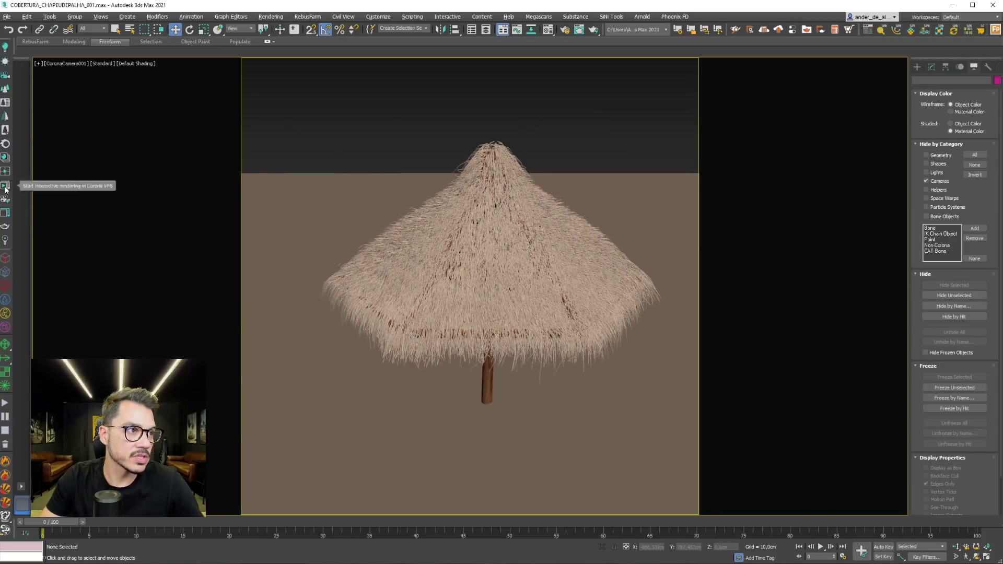
Start a Corona interactive render and zoom in and out on the thatch.
left_click(5, 186)
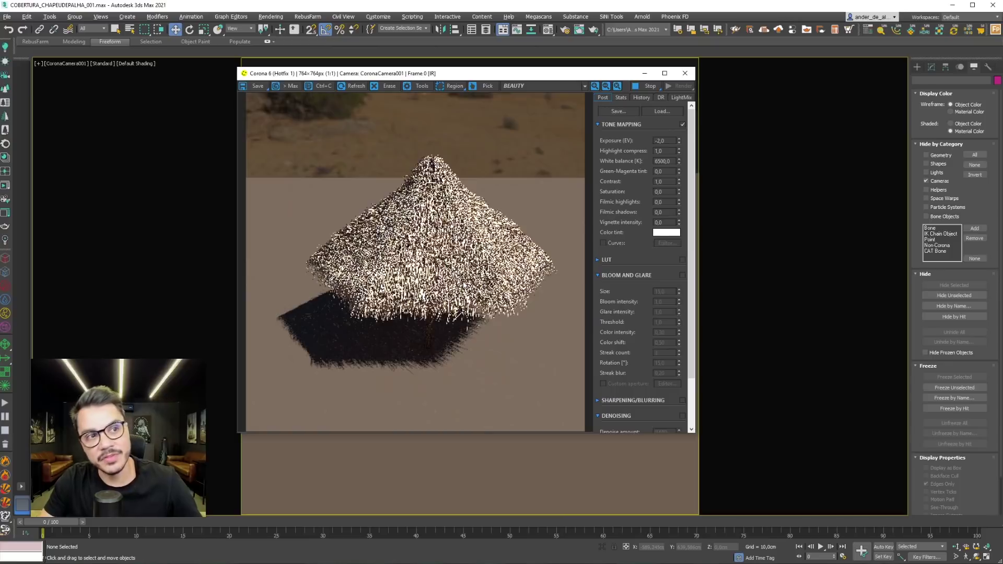
scroll(496, 262, "up", 2)
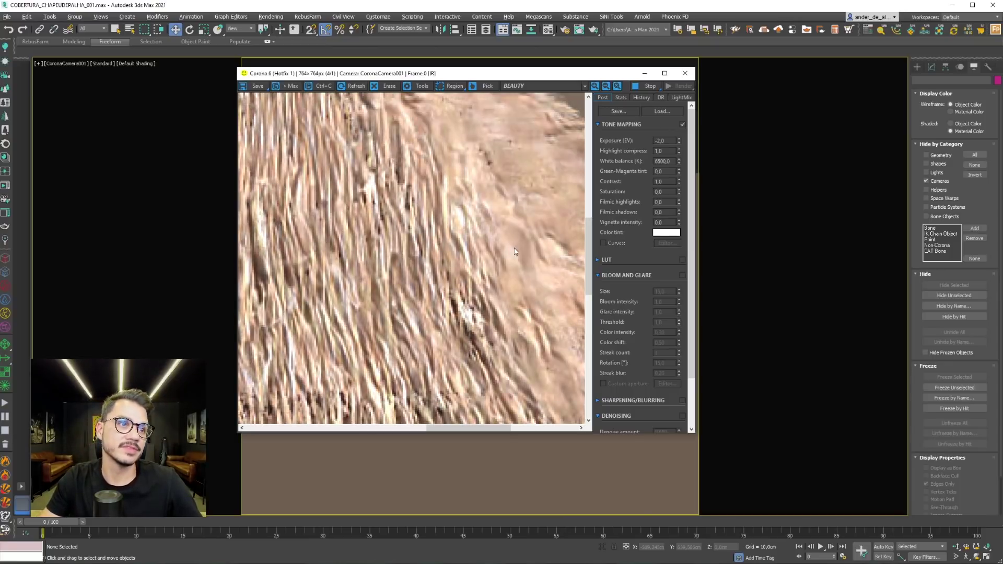
scroll(497, 259, "down", 2)
scroll(364, 259, "up", 3)
scroll(365, 259, "down", 3)
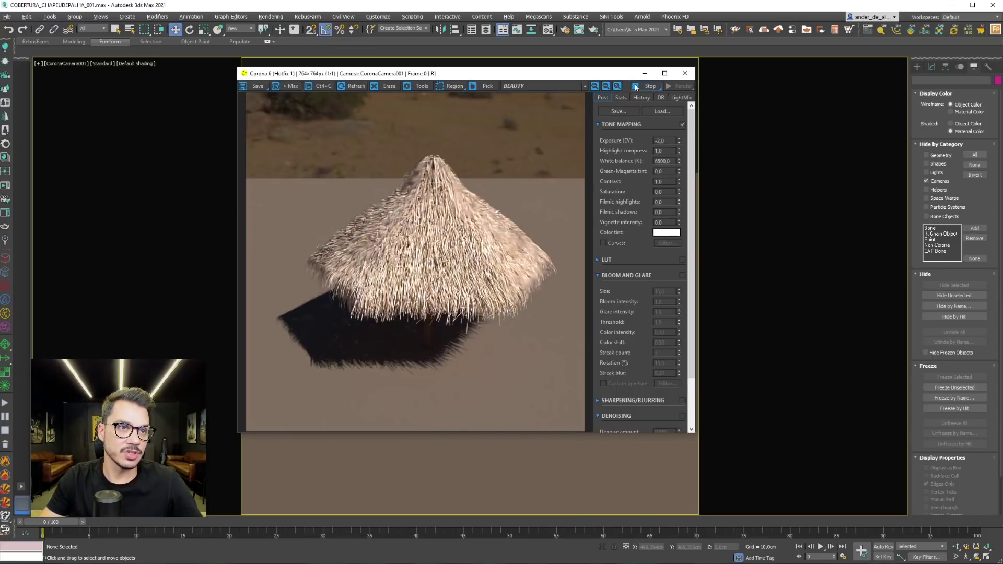
left_click(689, 73)
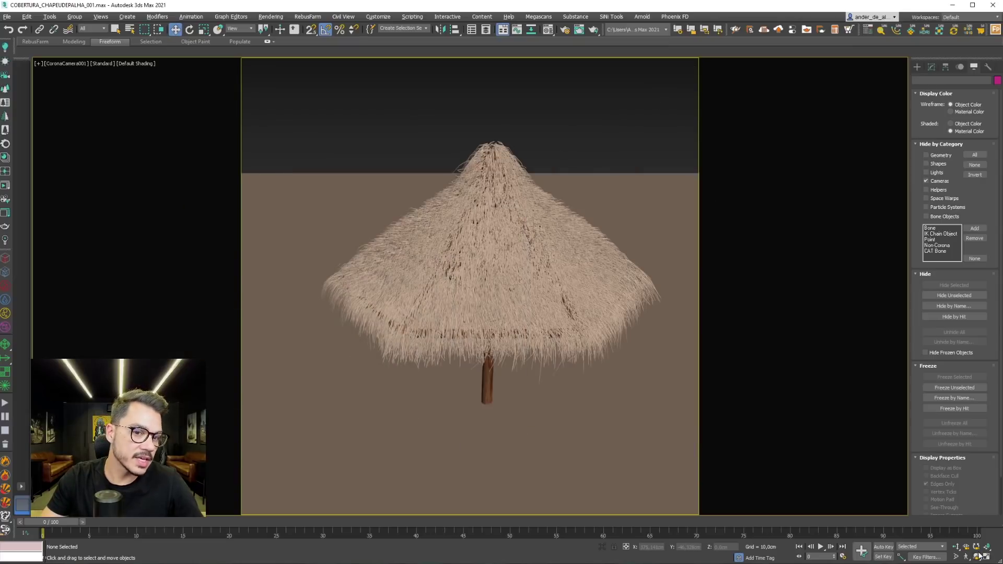
Orbit the camera so the parasol sits higher, re-render, and inspect the straw closely.
mouse_move(540, 385)
left_mouse_down()
mouse_move(408, 327)
mouse_move(416, 315)
left_mouse_up()
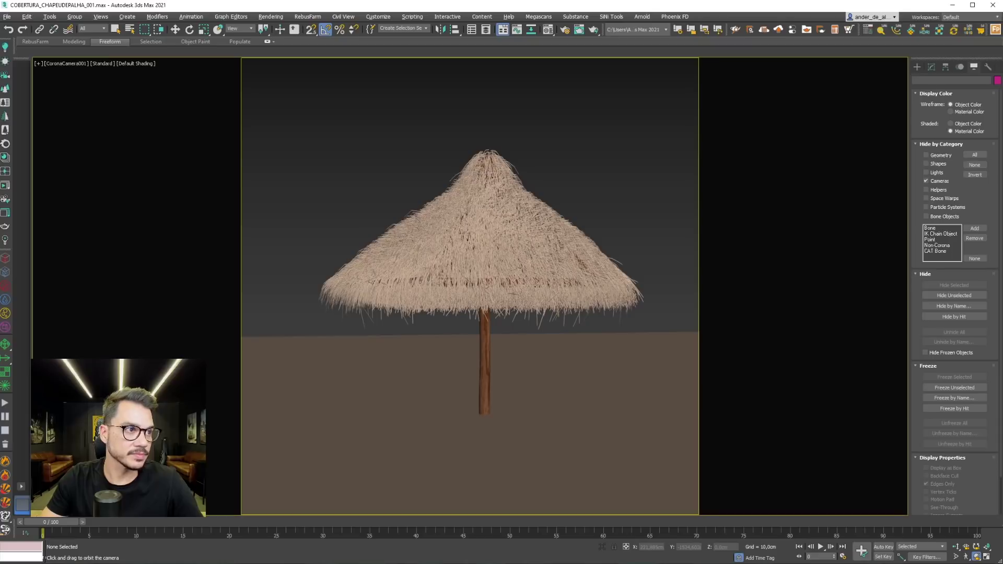
left_click(6, 184)
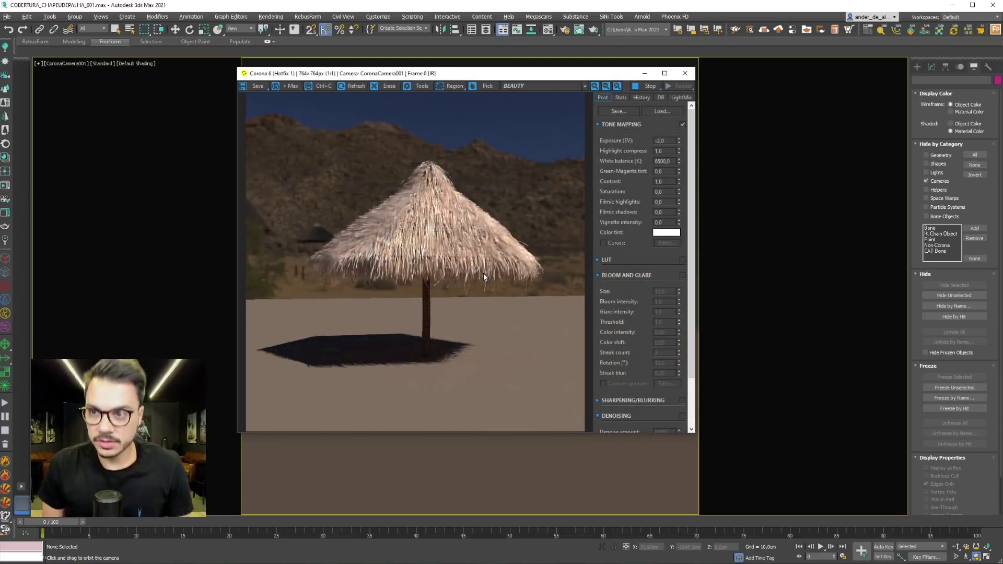
scroll(377, 214, "up", 3)
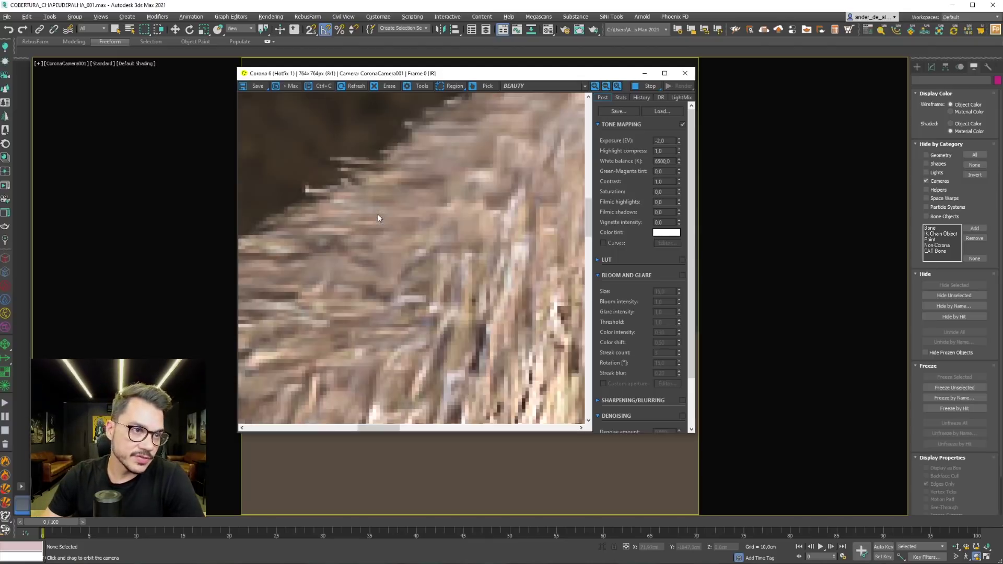
scroll(453, 231, "down", 3)
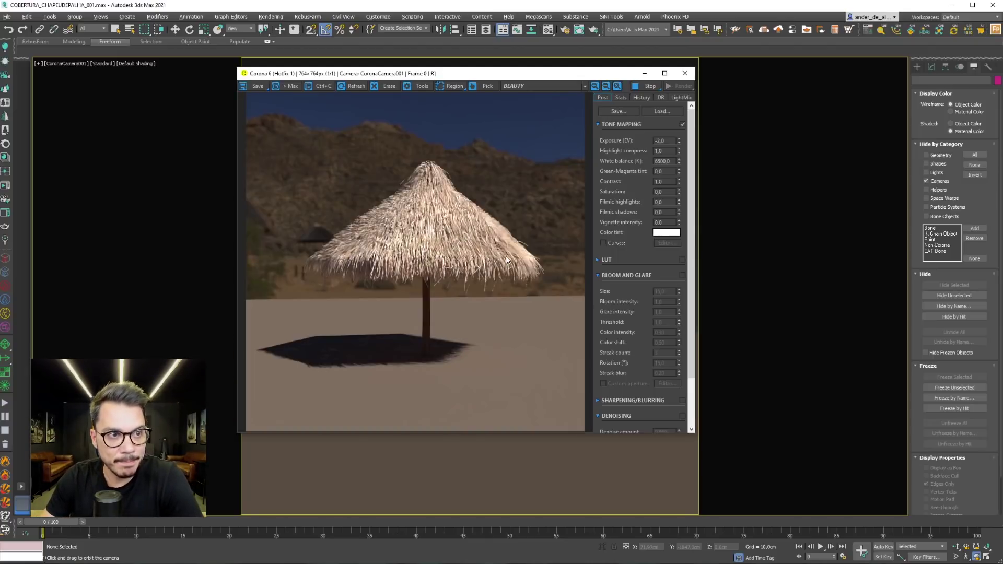
scroll(528, 256, "up", 2)
scroll(533, 261, "up", 1)
scroll(525, 268, "down", 3)
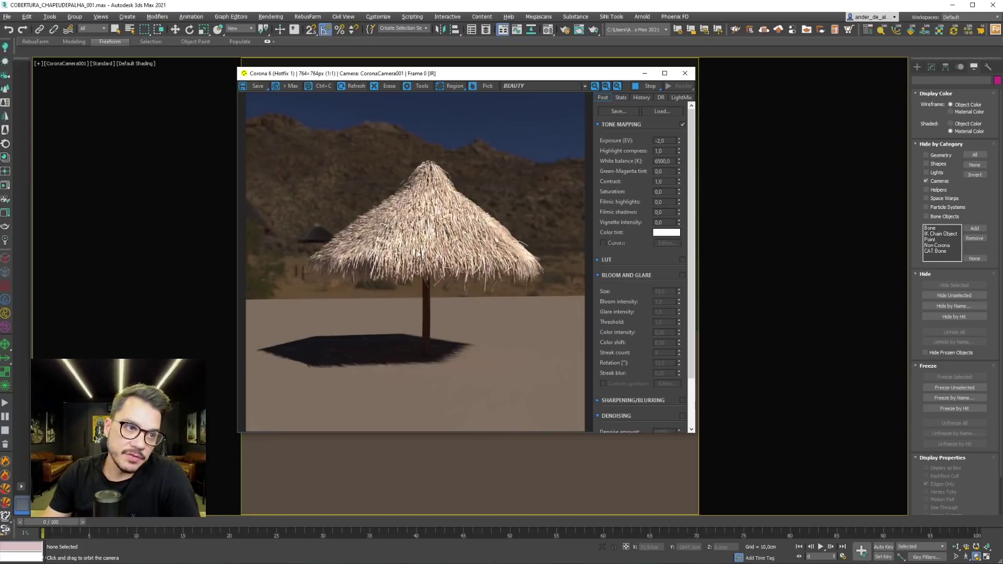
scroll(376, 286, "up", 2)
scroll(376, 285, "down", 2)
scroll(450, 255, "down", 1)
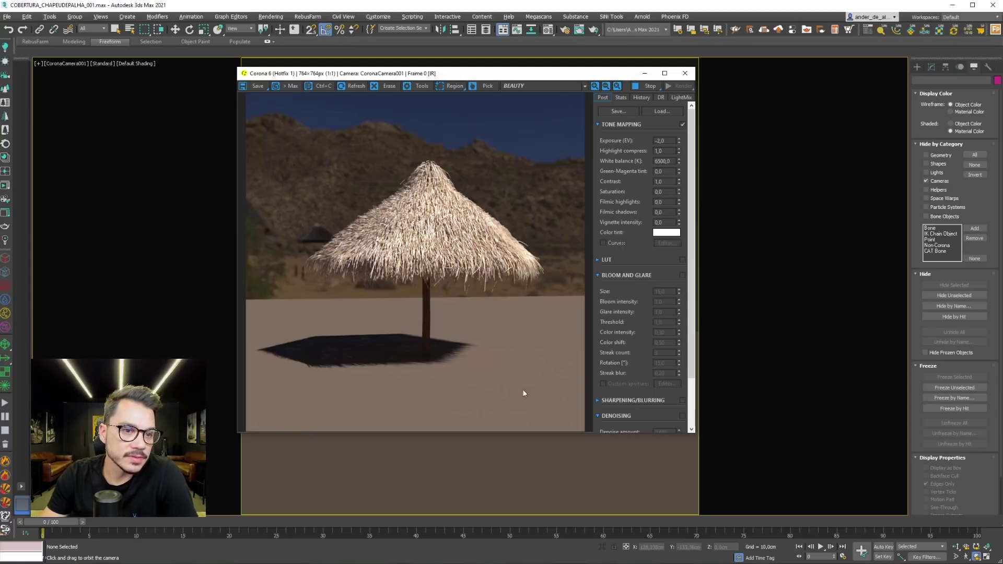
Orbit the camera lower and around the umbrella while checking the live render.
left_click_drag(446, 453, 487, 454)
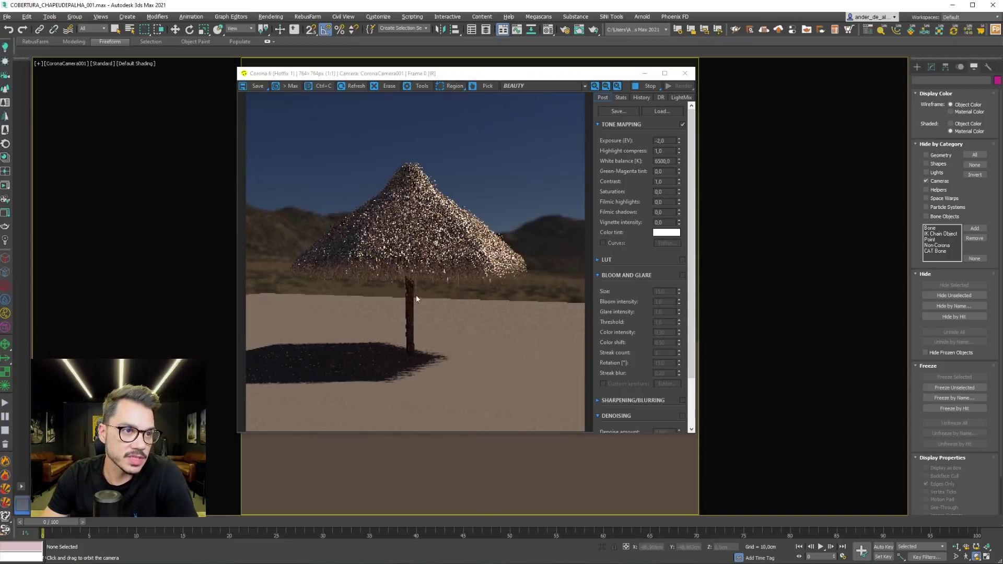
scroll(444, 233, "up", 3)
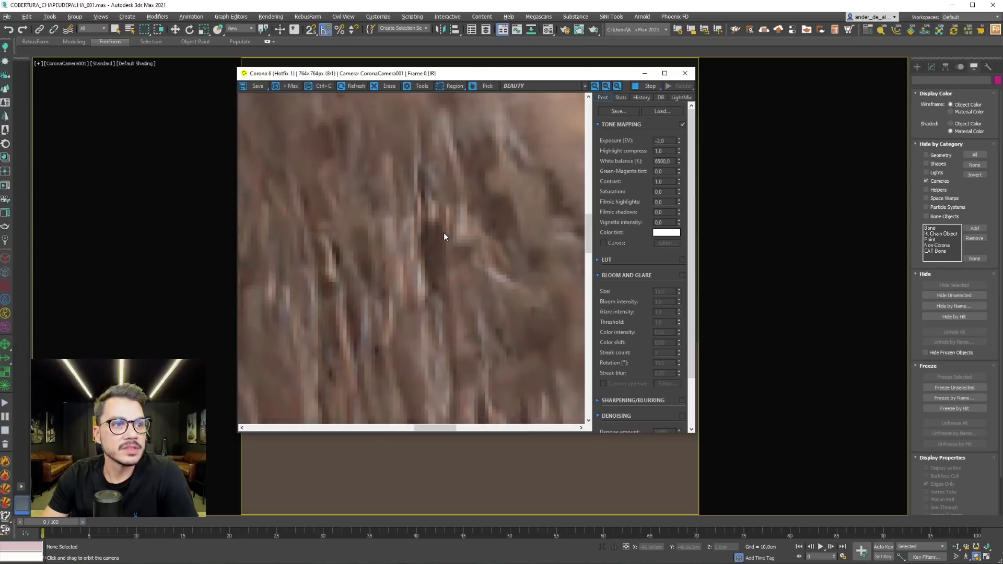
scroll(443, 233, "down", 3)
scroll(326, 258, "up", 2)
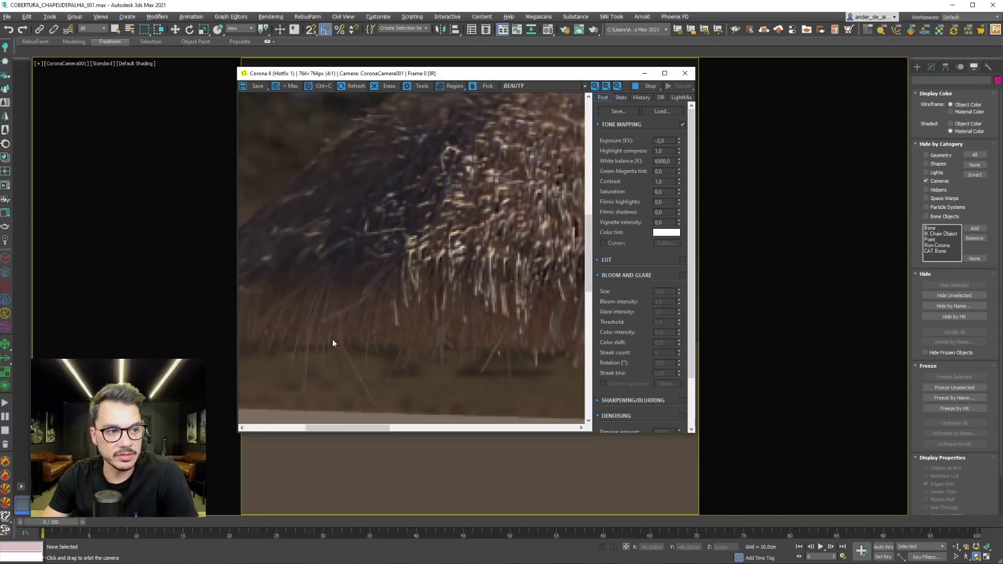
scroll(394, 243, "down", 1)
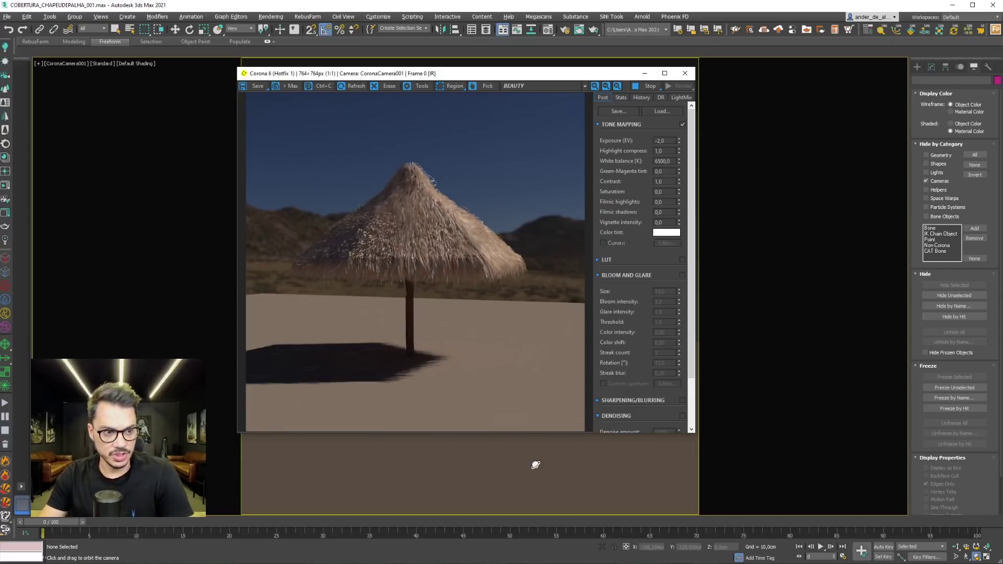
left_click_drag(535, 464, 454, 463)
mouse_move(584, 472)
left_mouse_down()
mouse_move(533, 477)
mouse_move(562, 477)
left_mouse_up()
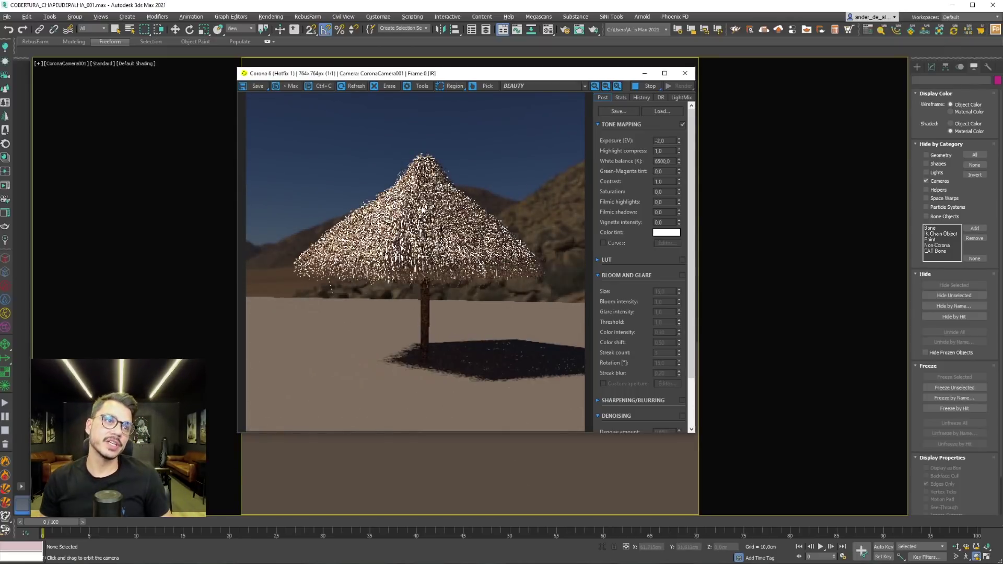
Orbit with the hill behind, then undo back to the front camera view and close the frame buffer.
scroll(463, 223, "up", 3)
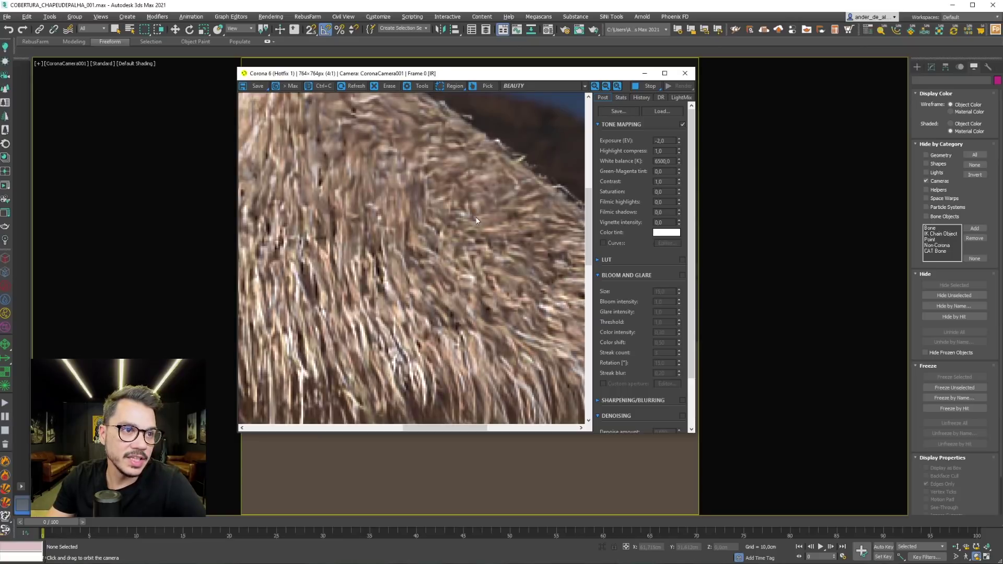
scroll(459, 328, "down", 3)
mouse_move(482, 491)
left_mouse_down()
mouse_move(511, 483)
mouse_move(472, 477)
left_mouse_up()
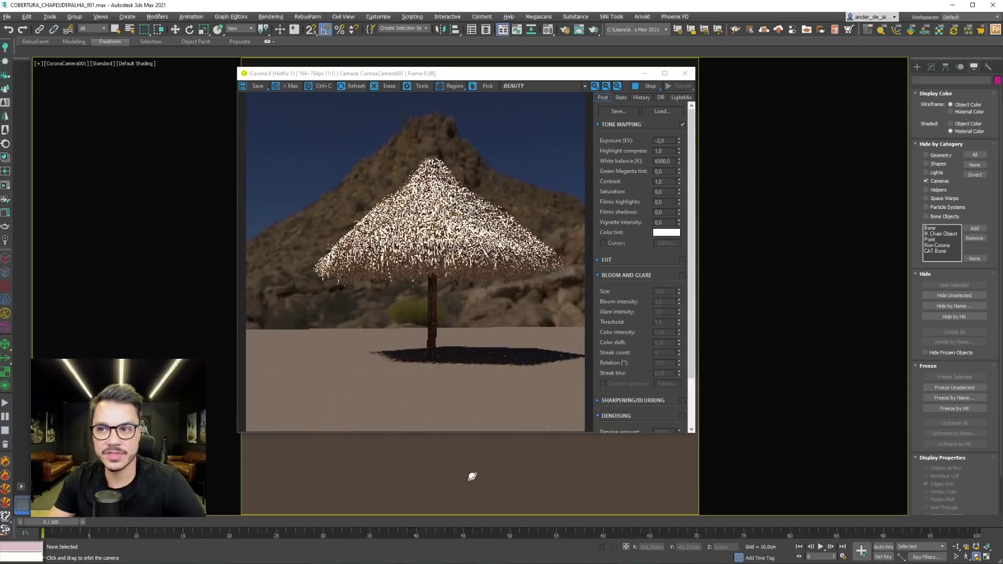
left_click_drag(439, 340, 511, 241)
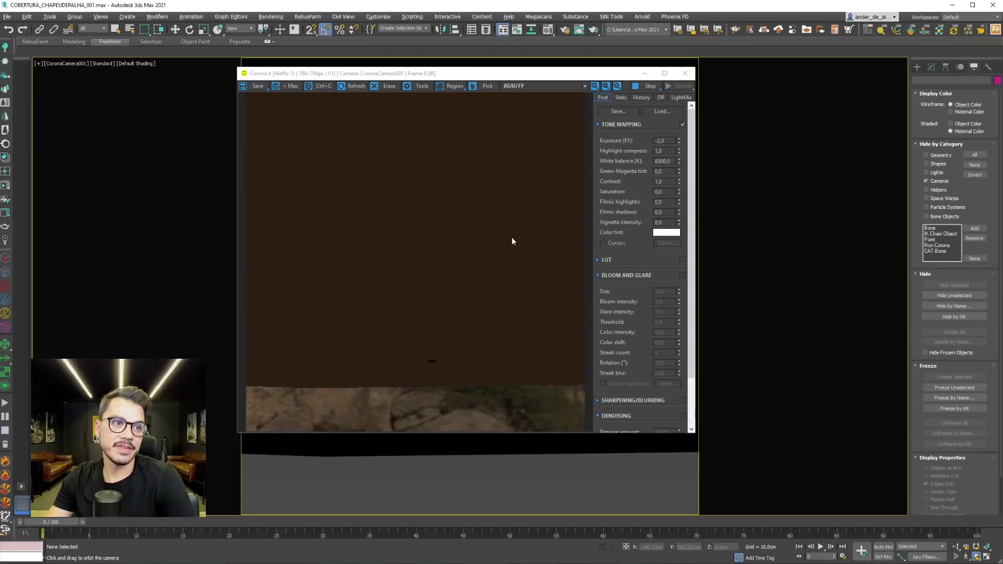
key("ctrl+z")
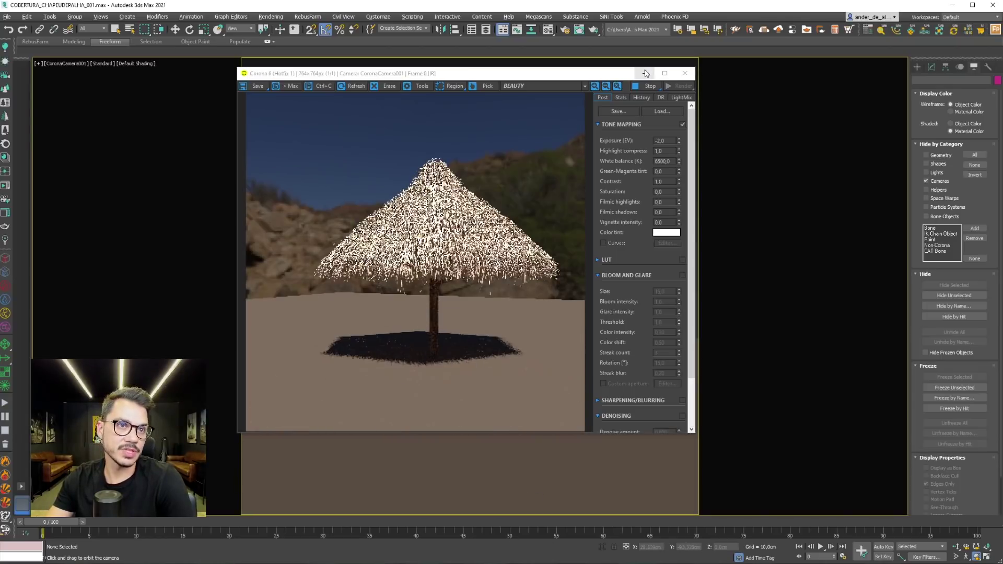
left_click(645, 73)
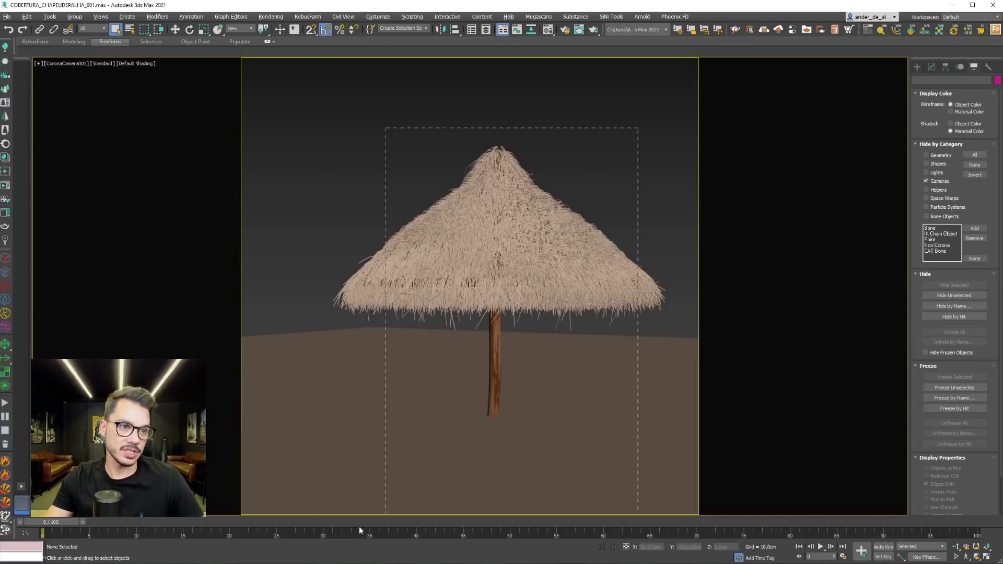
Select all umbrella parts in top view and clone them as an instance.
key("ctrl+a")
key("t")
scroll(636, 322, "down", 5)
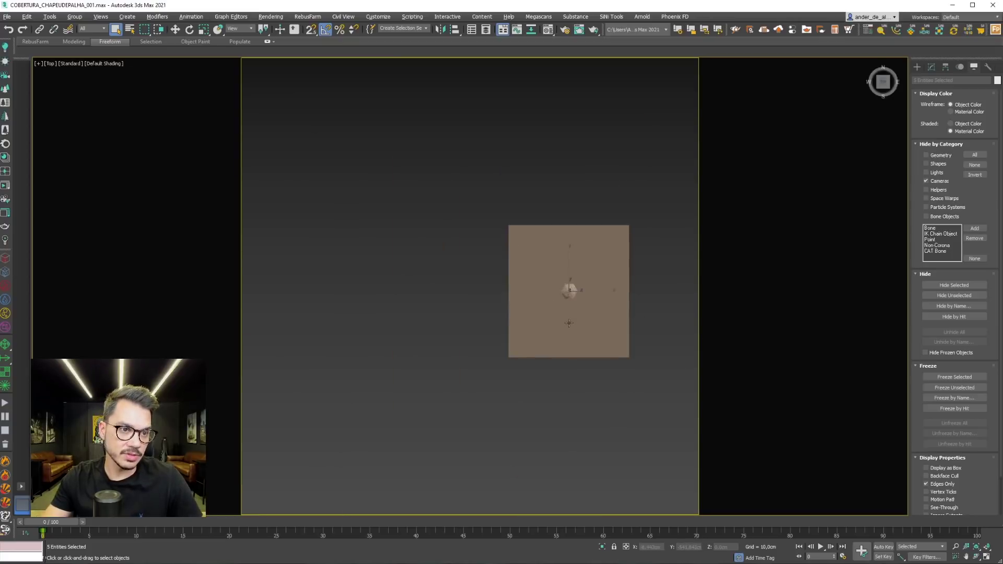
key("ctrl+a")
scroll(567, 261, "up", 5)
key("w")
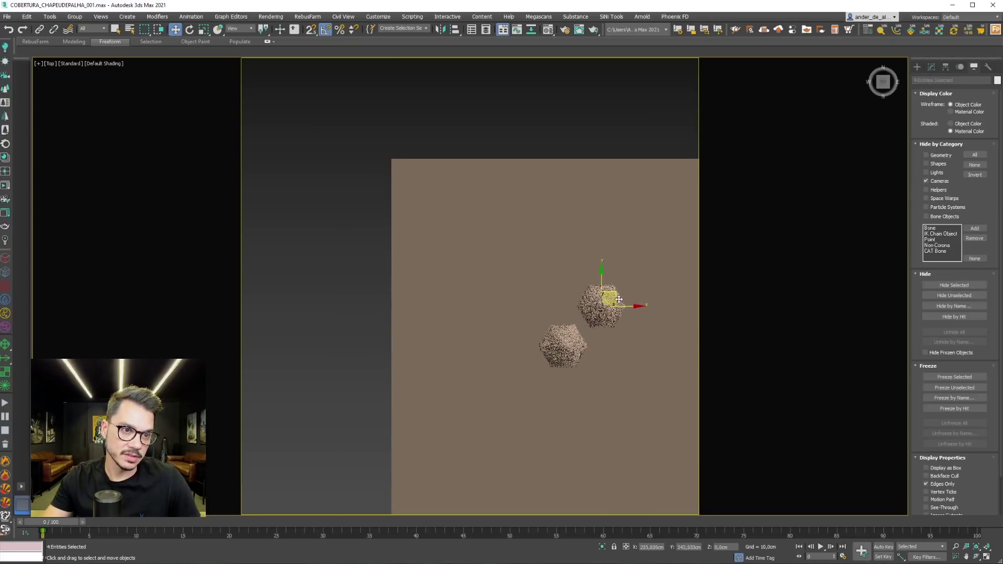
left_click_drag(619, 300, 634, 288, "shift")
left_click(501, 324)
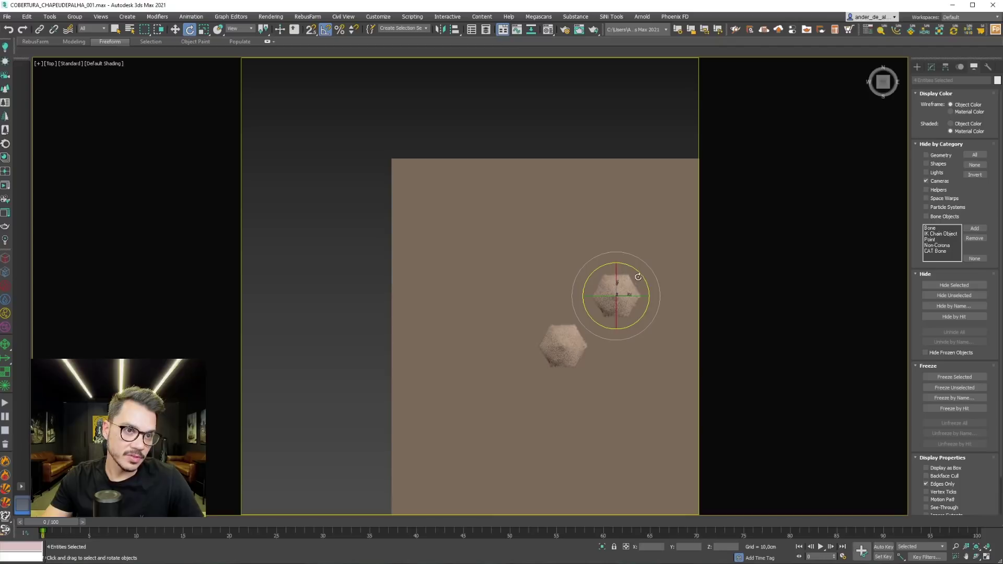
Combine the umbrella parts into one group.
key("w")
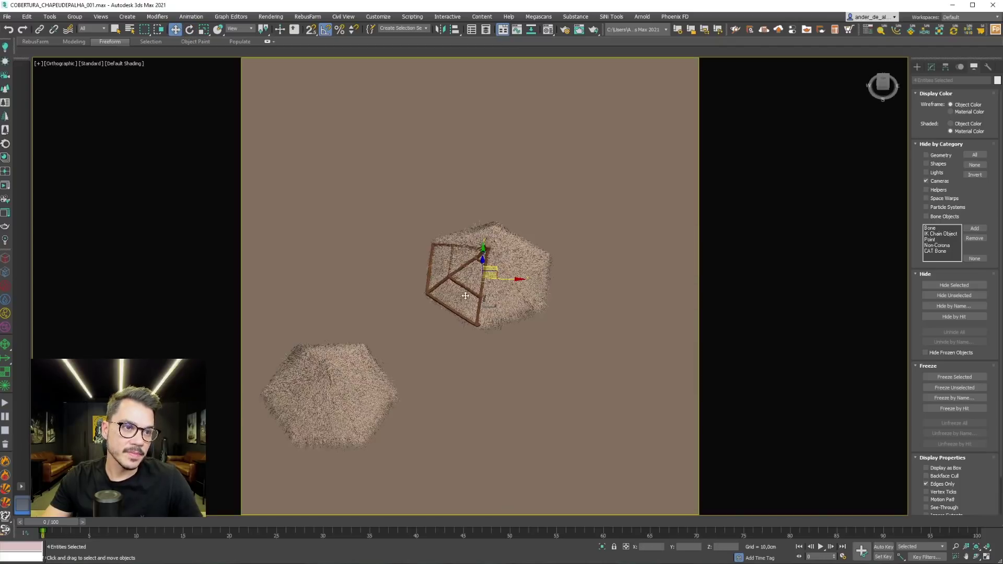
middle_click_drag(630, 280, 460, 274, "alt")
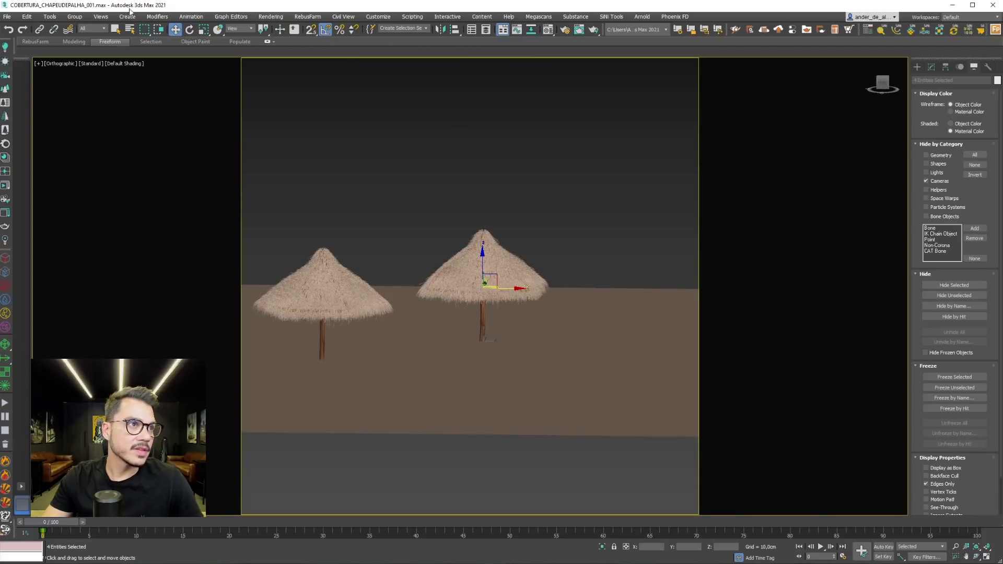
left_click(74, 16)
left_click(84, 23)
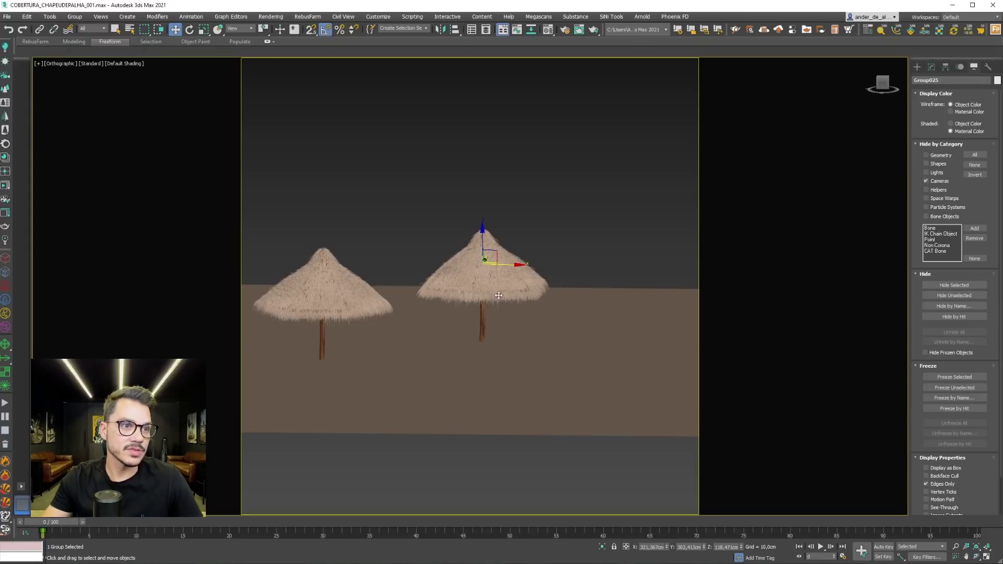
In top view, clone another instanced umbrella to the left.
key("t")
key("e")
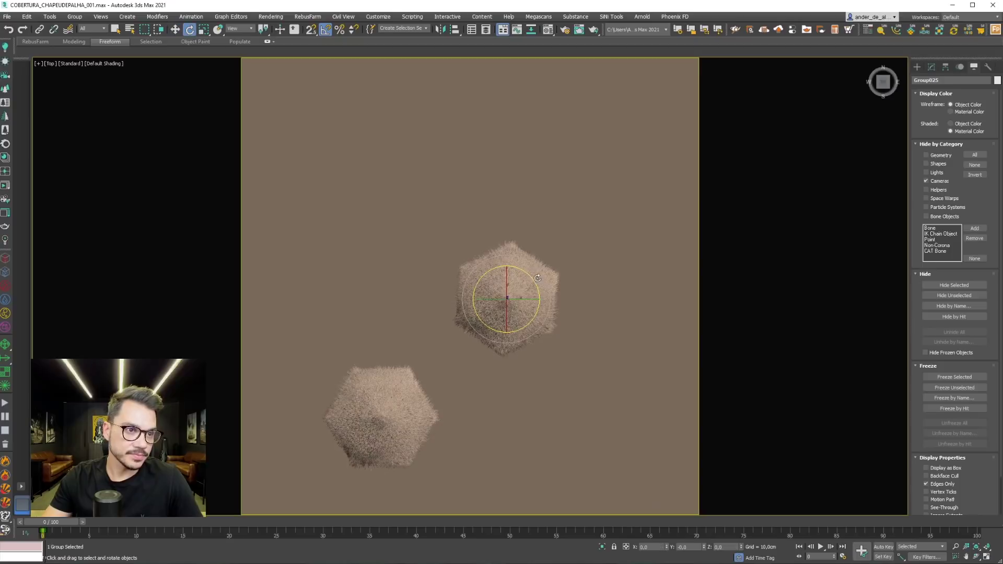
key("w")
scroll(523, 283, "down", 2)
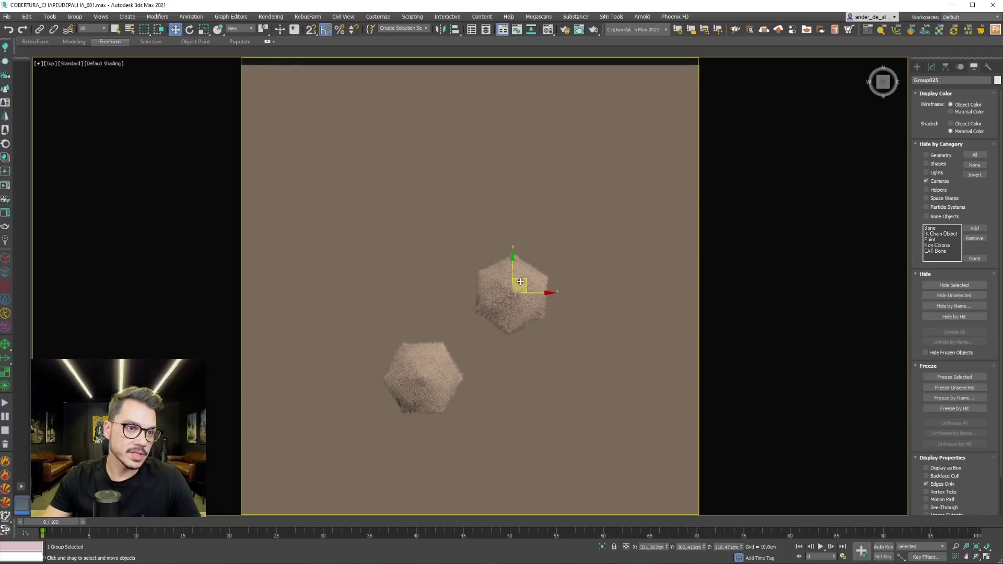
left_click_drag(520, 282, 372, 286, "shift")
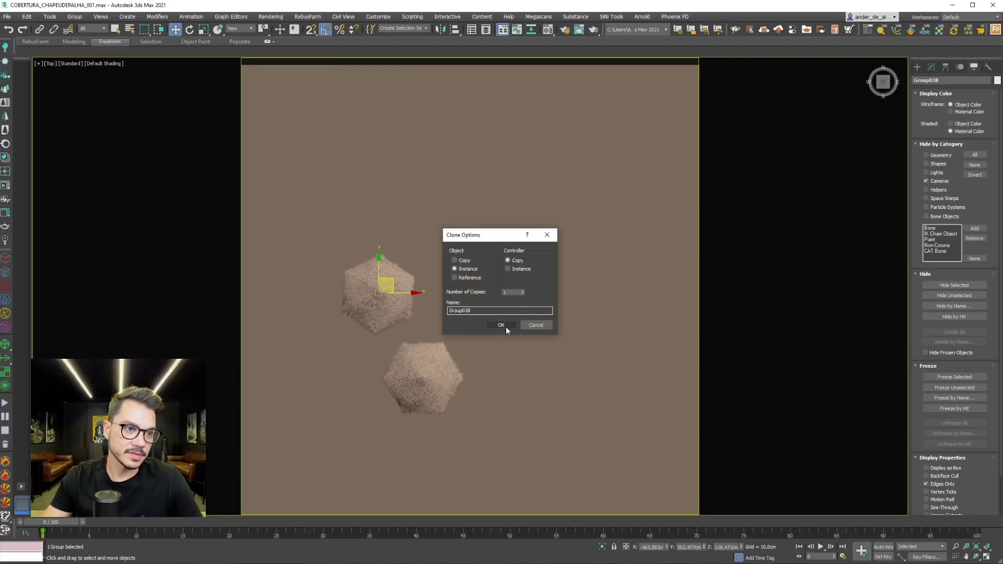
left_click(501, 330)
Rotate the new umbrella about 60 degrees, reposition it, and add a further instance.
key("e")
left_click_drag(407, 282, 381, 288)
middle_click_drag(381, 287, 529, 236)
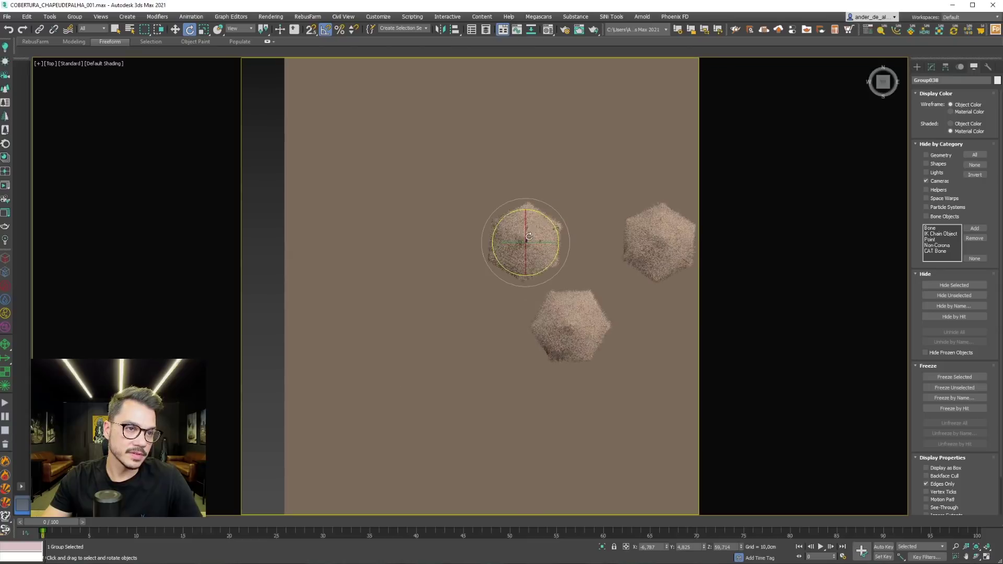
key("w")
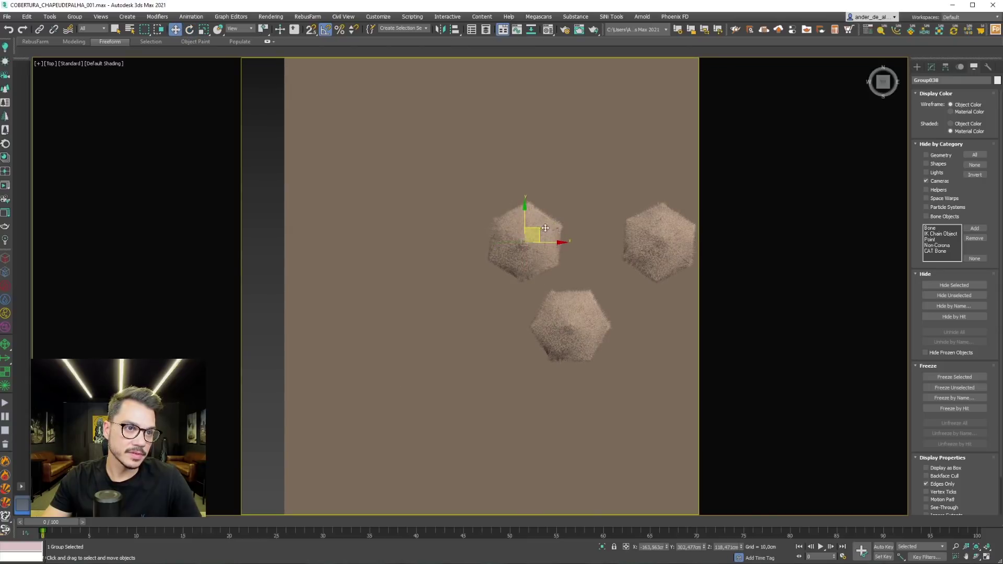
mouse_move(533, 254)
left_mouse_down()
mouse_move(499, 319)
mouse_move(493, 360)
left_mouse_up()
left_click(501, 325)
Return to the camera view, dolly in, and orbit to frame three umbrellas.
key("e")
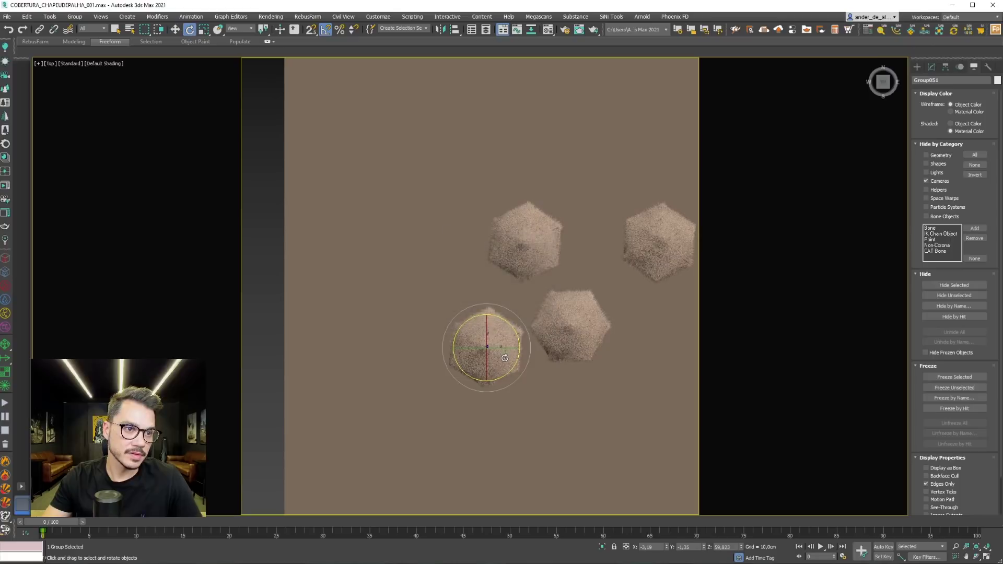
key("c")
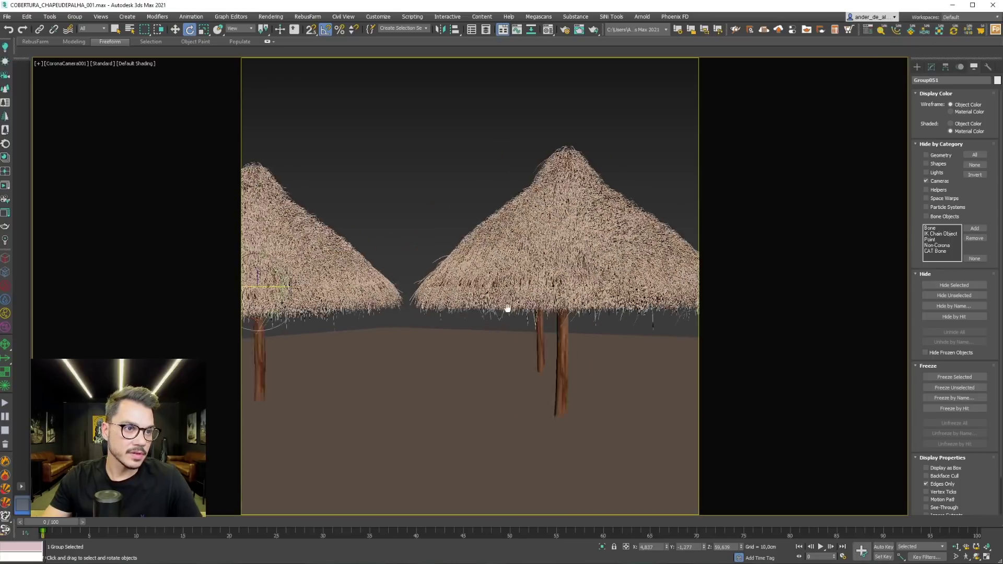
left_click(957, 543)
mouse_move(544, 351)
left_mouse_down()
mouse_move(528, 362)
mouse_move(522, 342)
left_mouse_up()
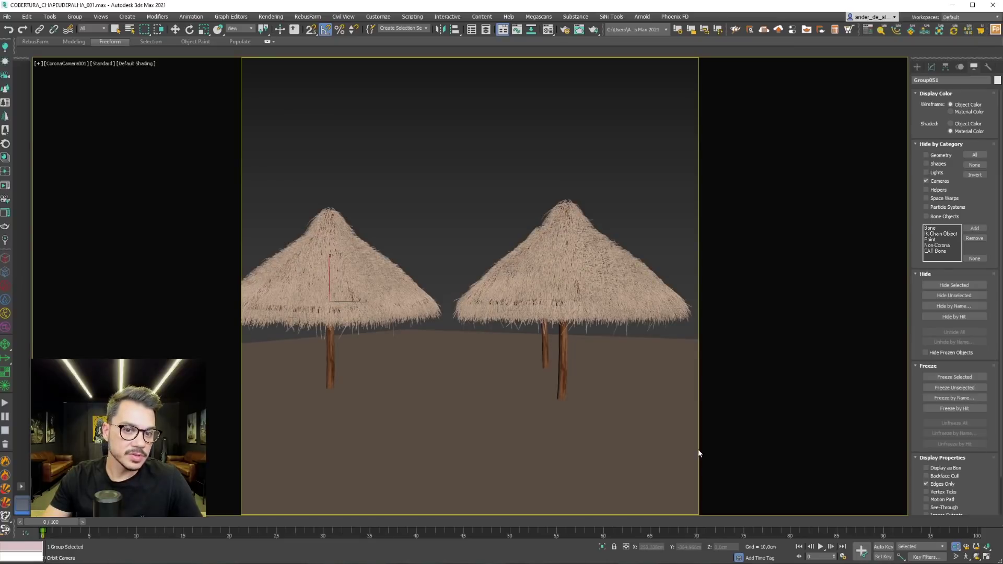
mouse_move(529, 403)
left_mouse_down()
mouse_move(557, 397)
mouse_move(399, 320)
mouse_move(325, 340)
left_mouse_up()
Run a Corona interactive render of the three umbrellas and zoom the frame buffer in and back out.
key("shift+q")
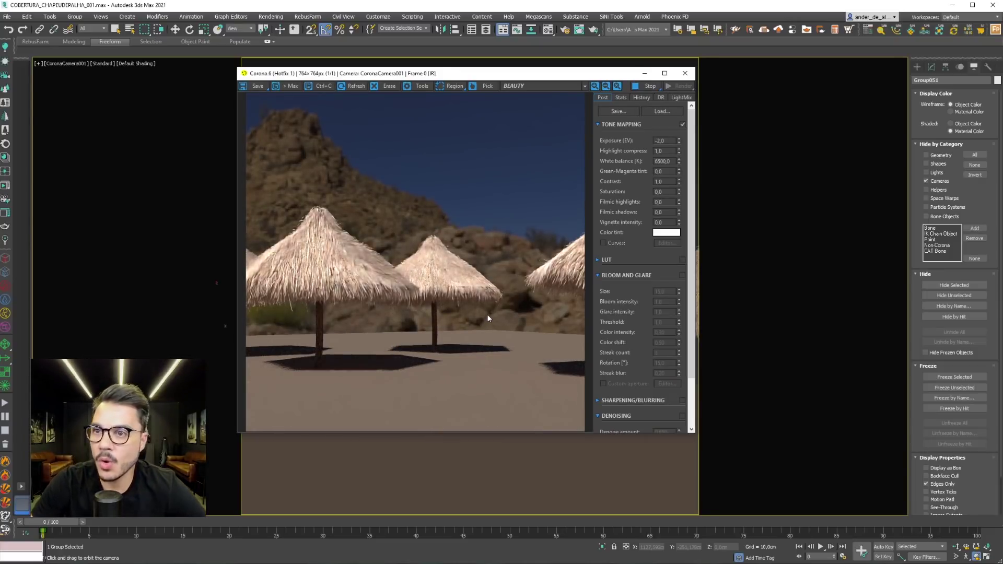
key("q")
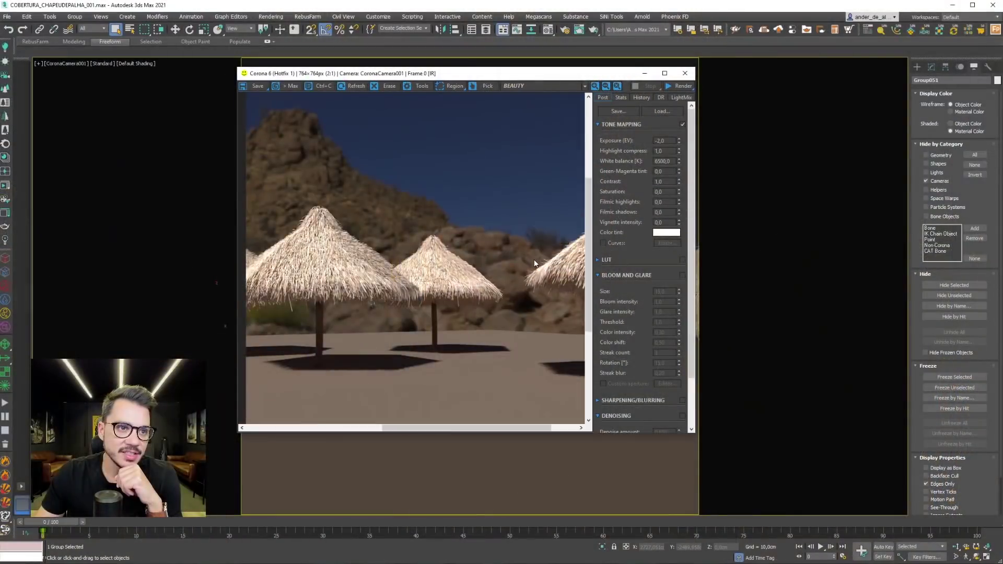
scroll(515, 258, "up", 3)
scroll(395, 207, "up", 2)
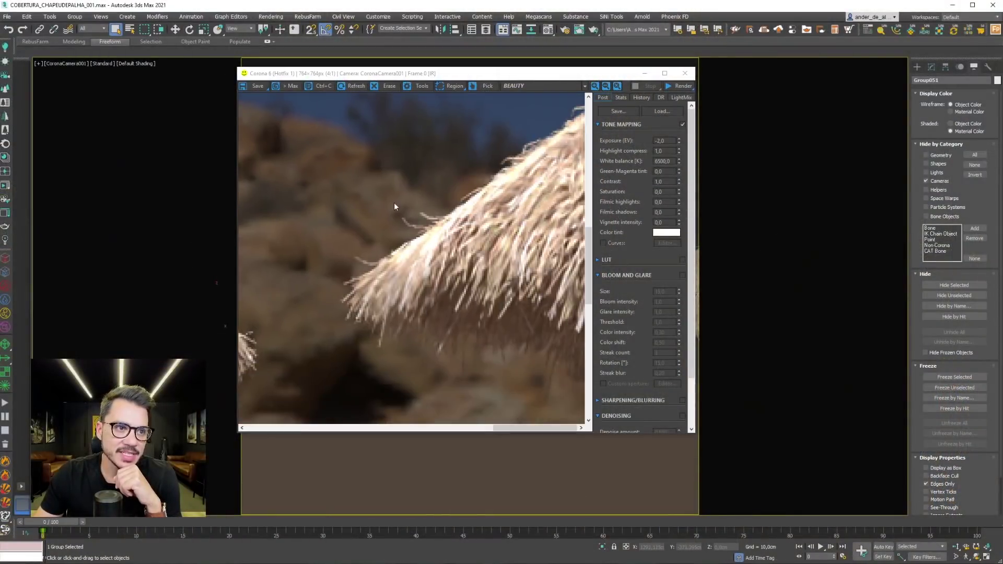
scroll(526, 182, "down", 1)
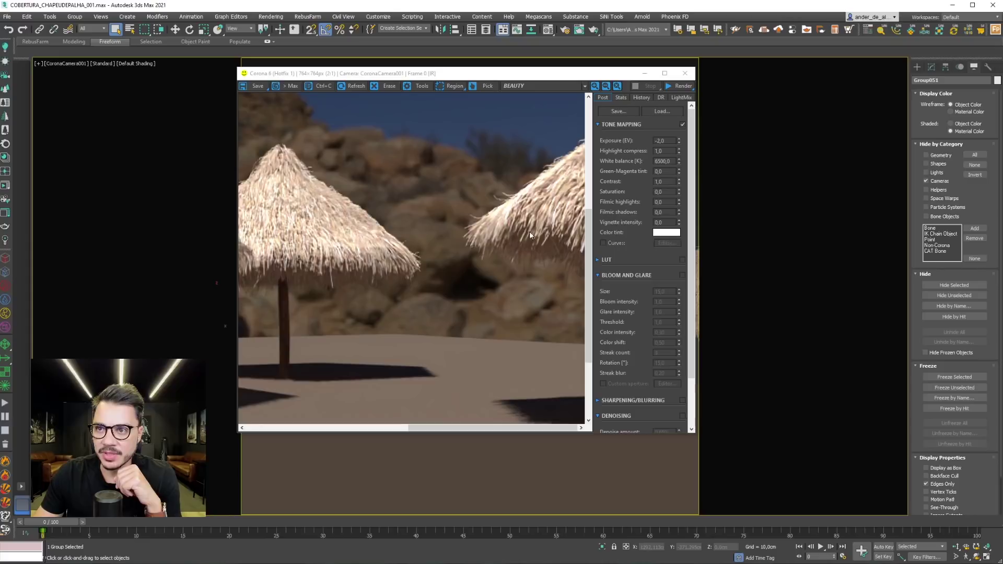
scroll(521, 223, "down", 1)
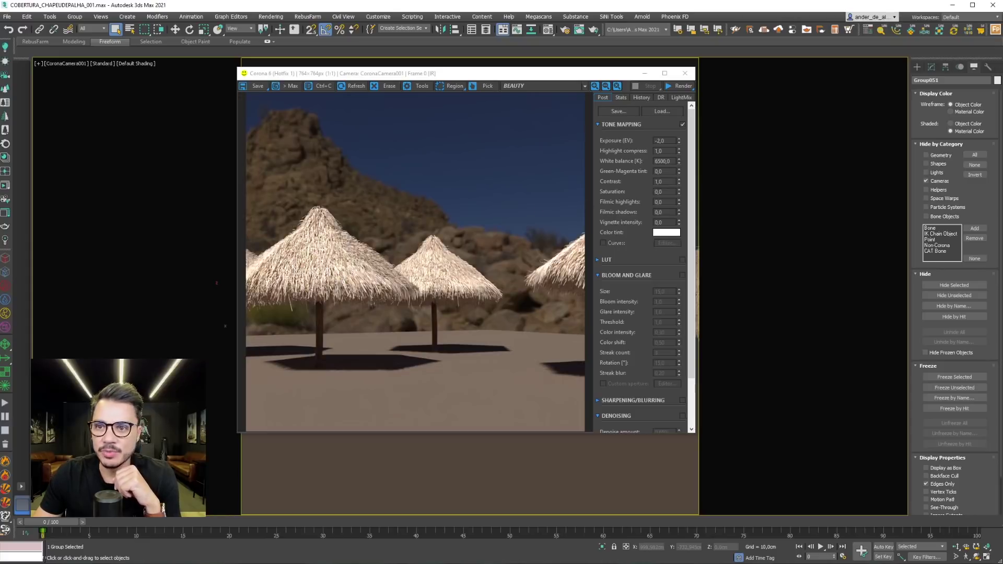